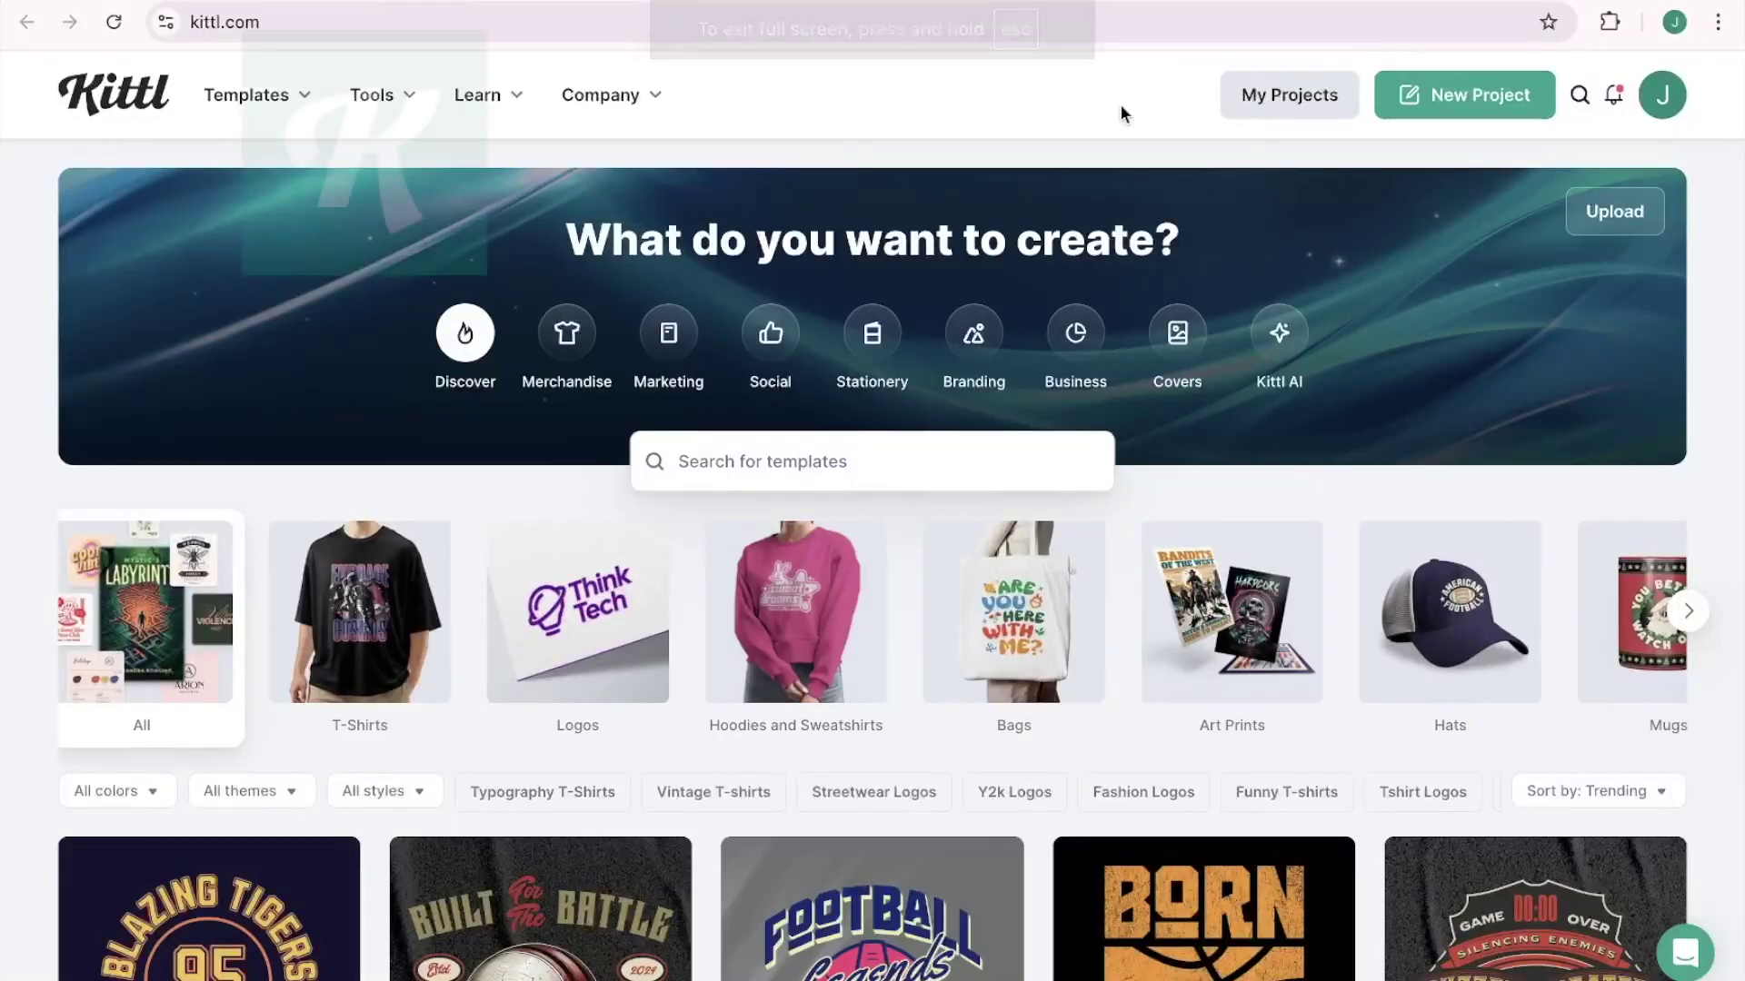
Scroll down through the trending templates on the Kittl home page and back to the top.
{"action": "scroll", "coordinate": [1016, 625], "scroll_direction": "down", "scroll_amount": 10}
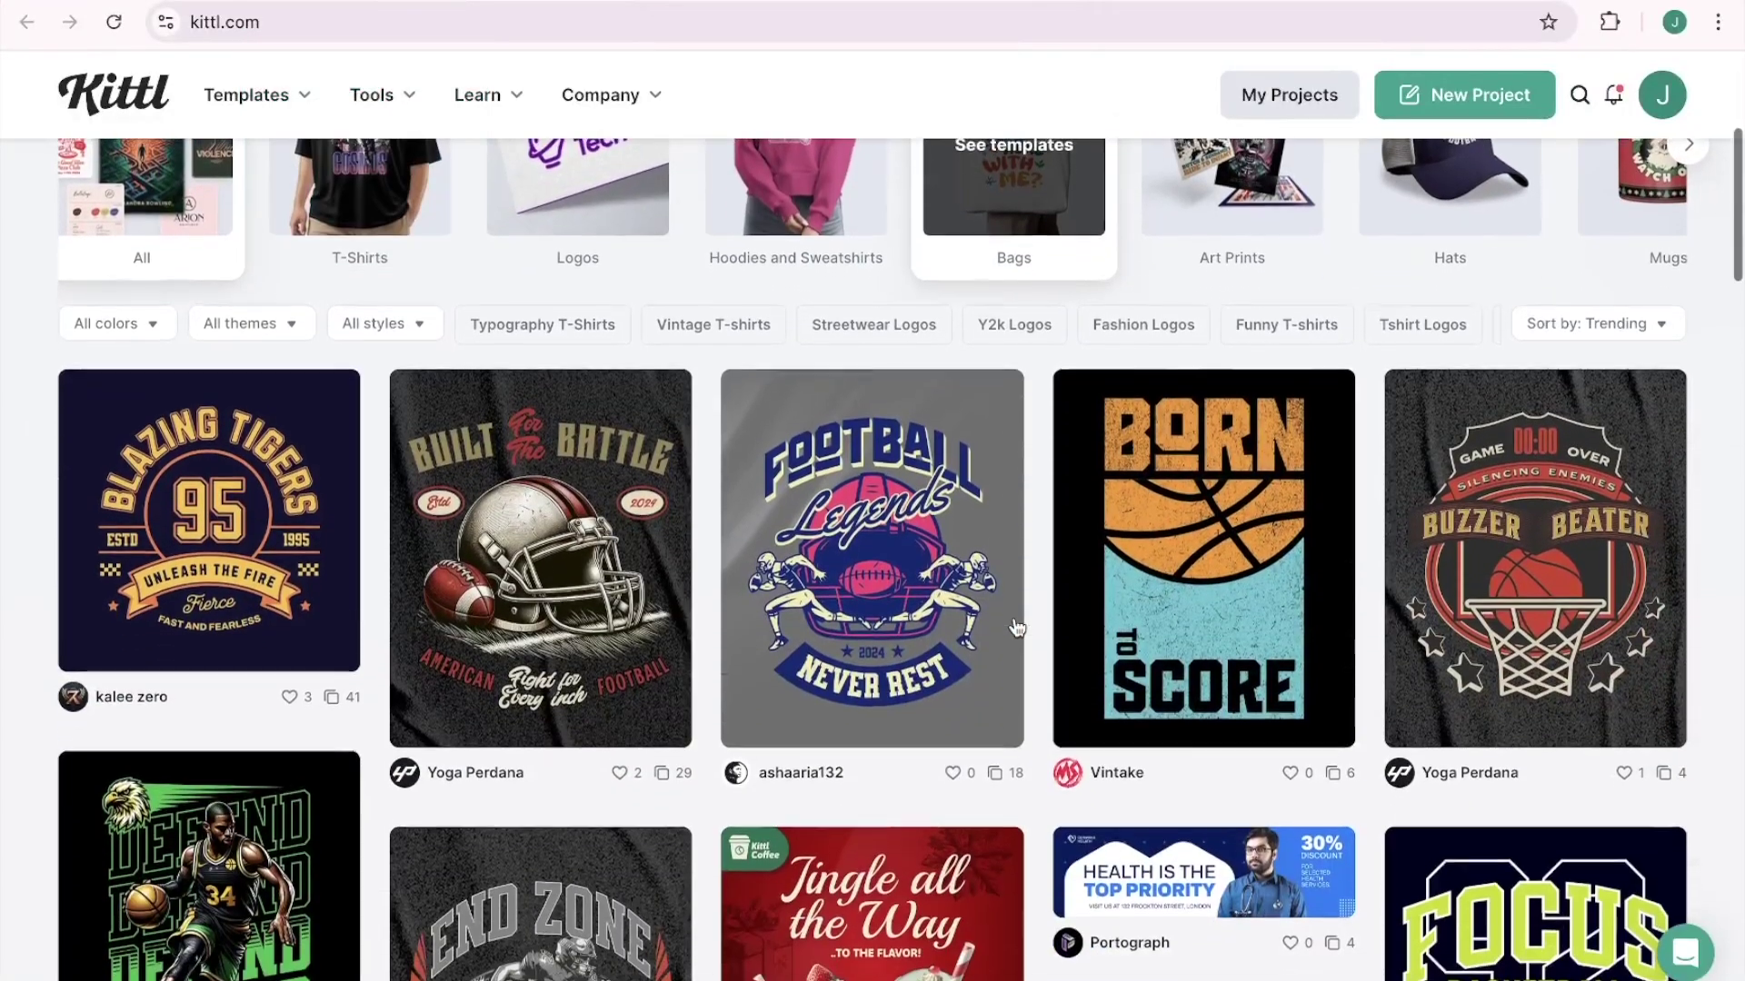
{"action": "scroll", "coordinate": [1016, 625], "scroll_direction": "down", "scroll_amount": 12}
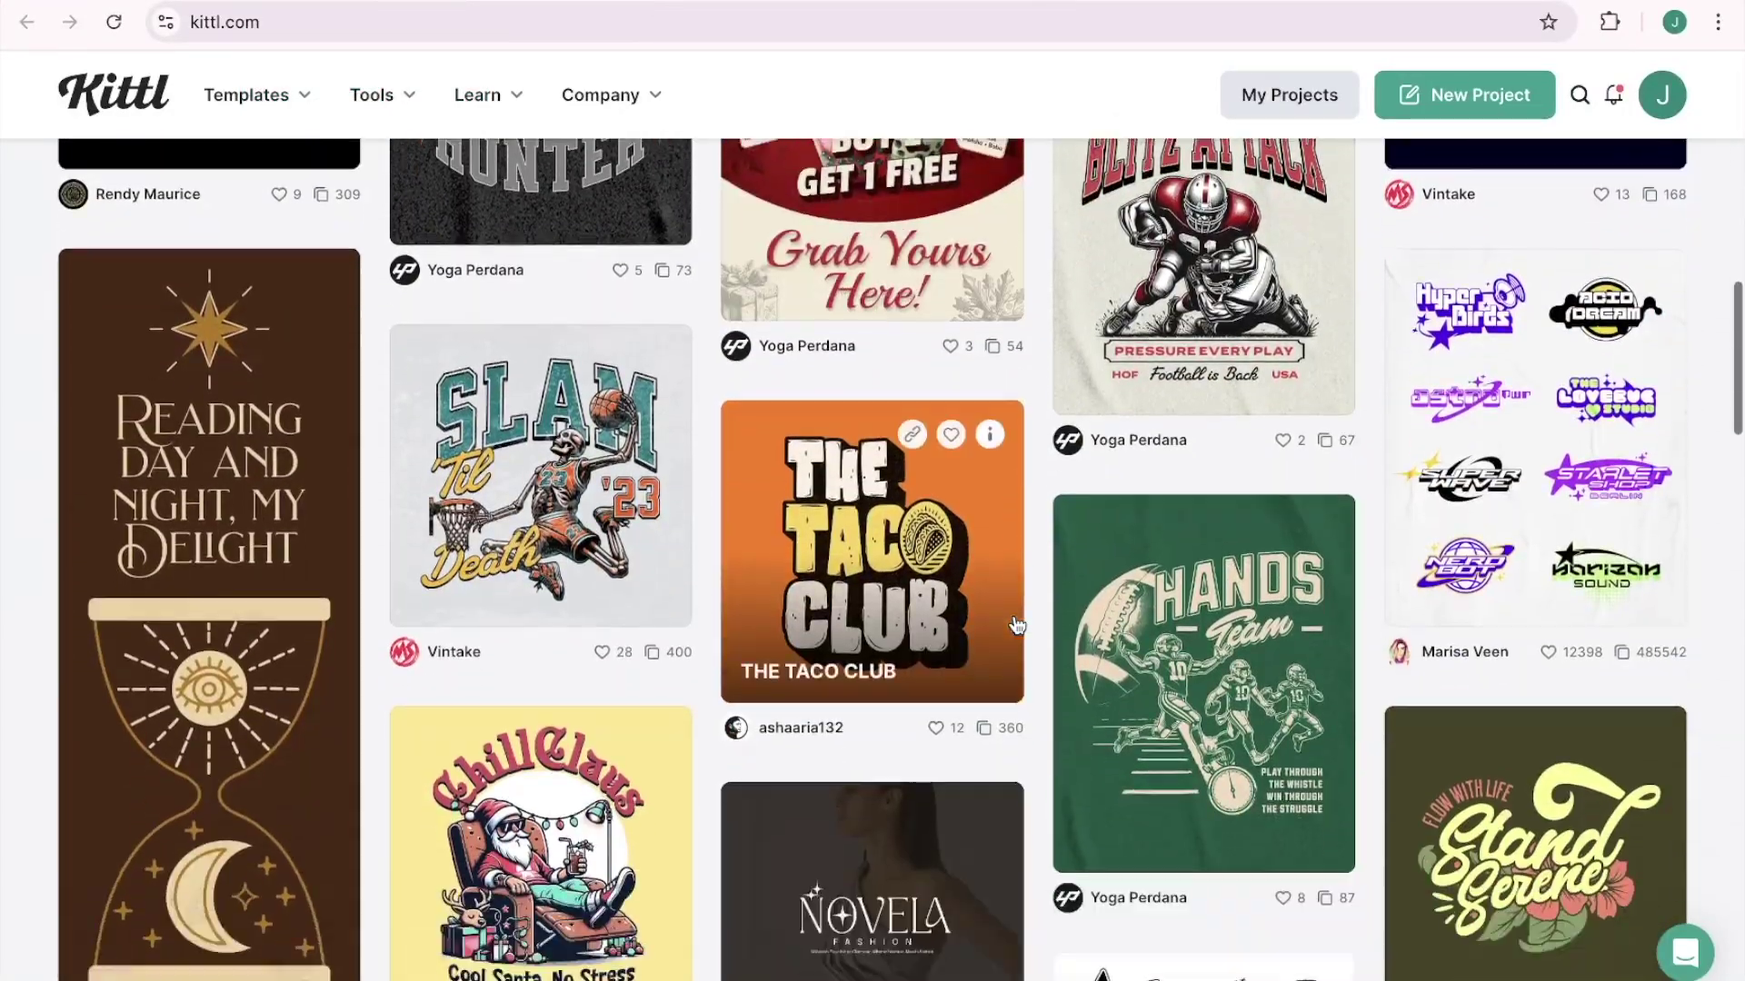
{"action": "scroll", "coordinate": [1016, 624], "scroll_direction": "down", "scroll_amount": 4}
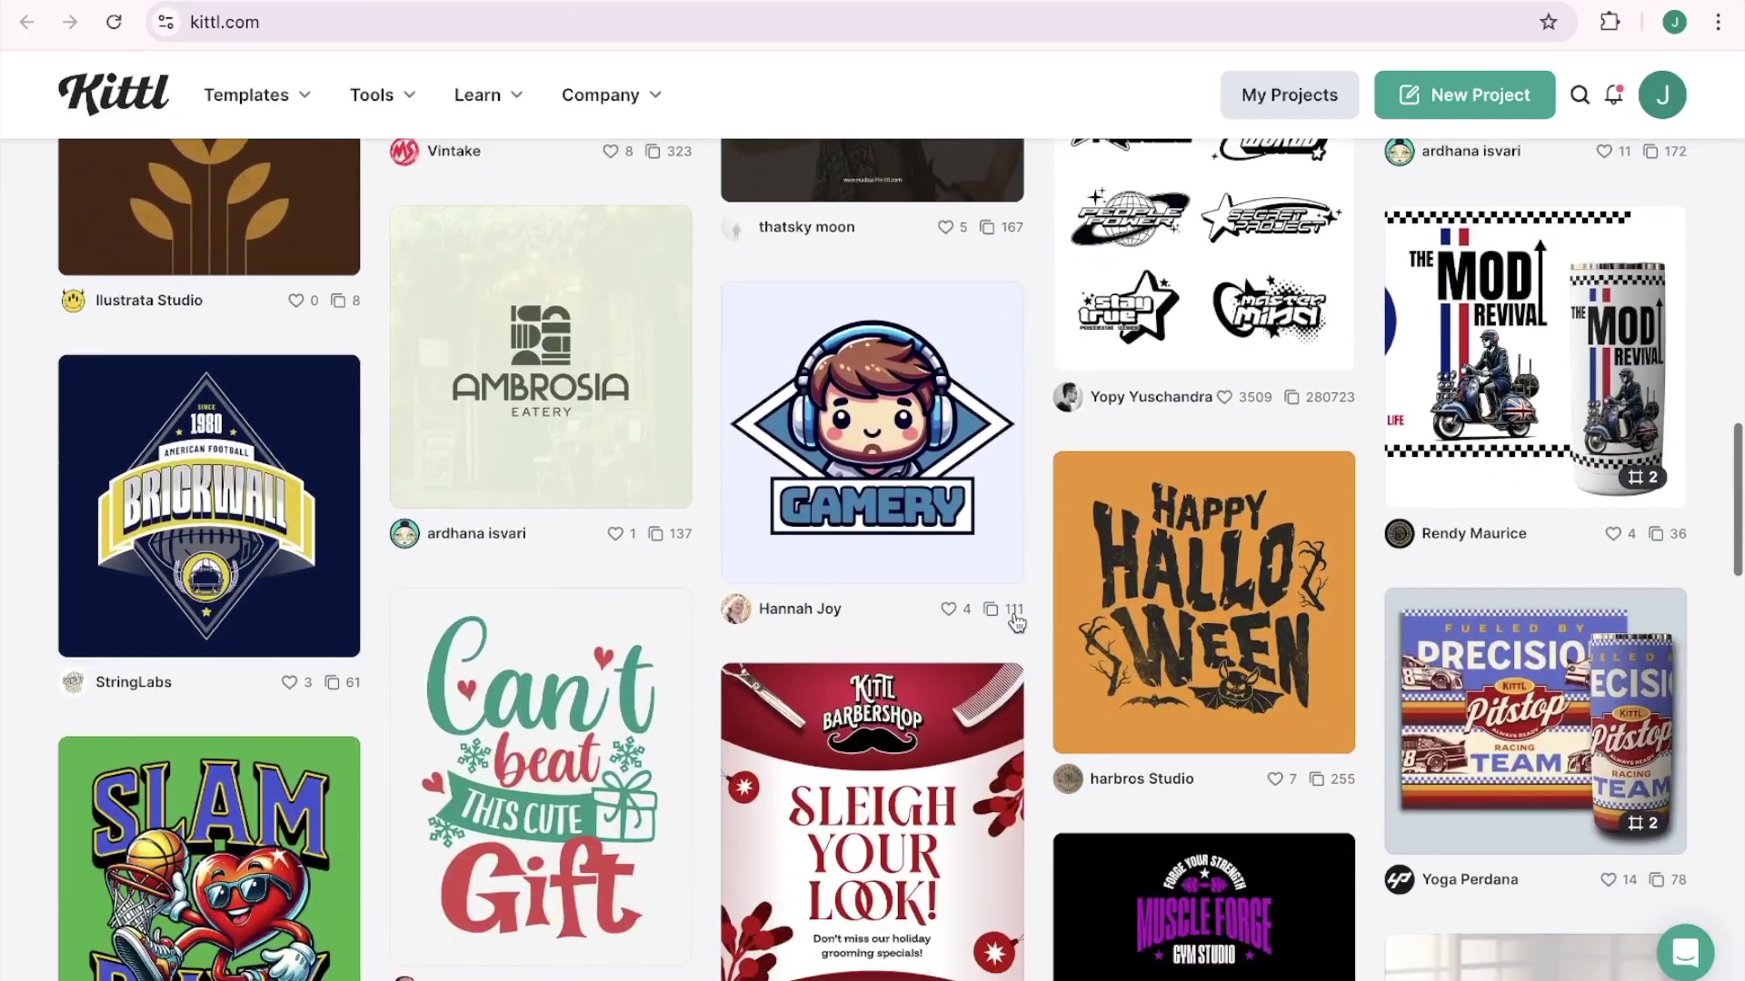
{"action": "scroll", "coordinate": [1016, 624], "scroll_direction": "up", "scroll_amount": 3}
{"action": "scroll", "coordinate": [1016, 623], "scroll_direction": "up", "scroll_amount": 17}
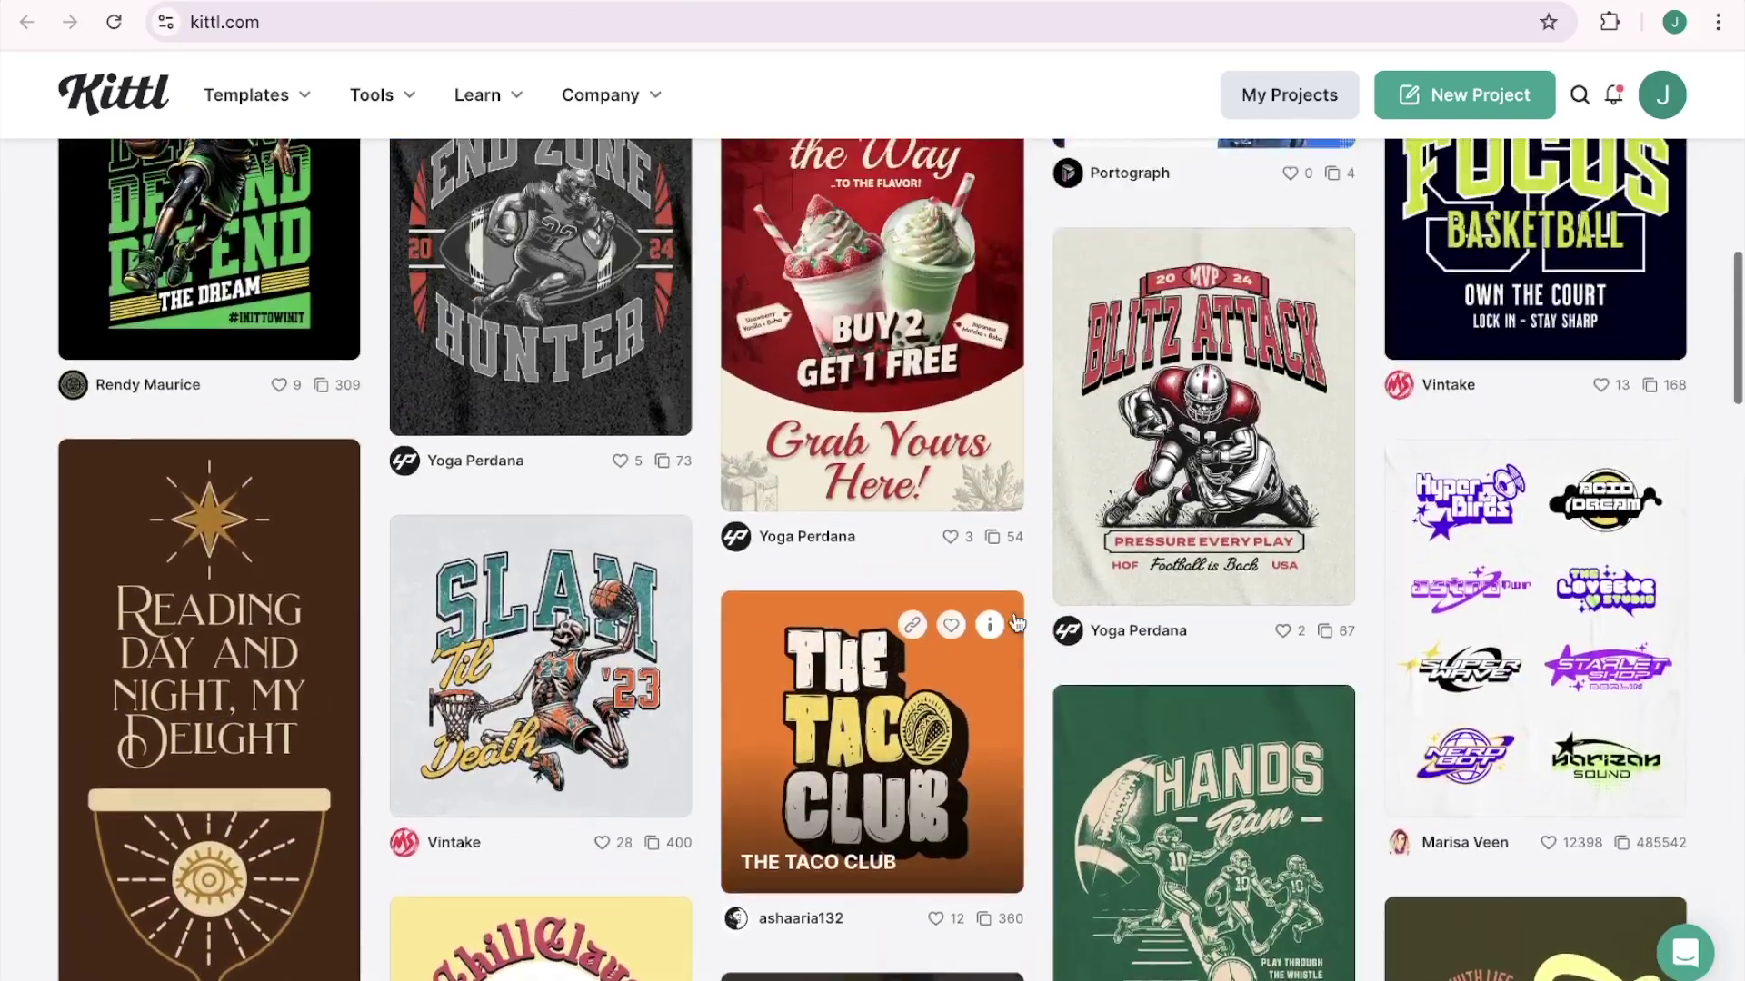
{"action": "scroll", "coordinate": [1016, 623], "scroll_direction": "up", "scroll_amount": 6}
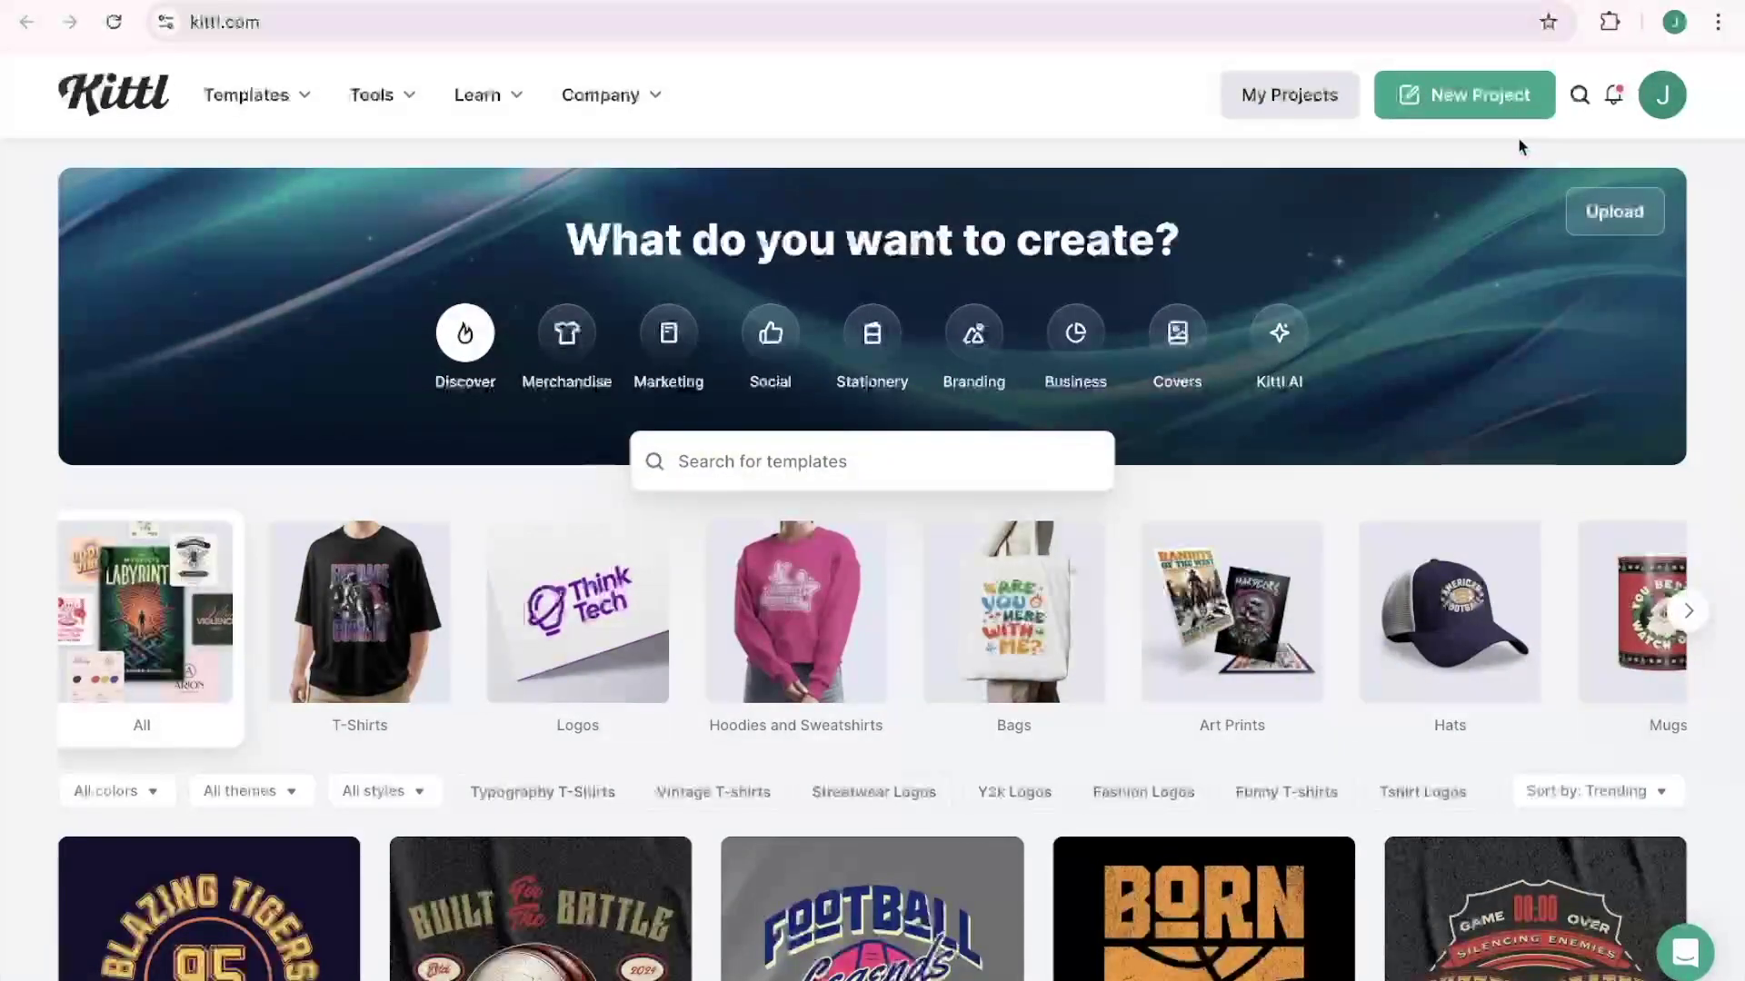
Start a new project with a 5000 × 5000 px blank artboard.
{"action": "left_click", "coordinate": [1462, 107]}
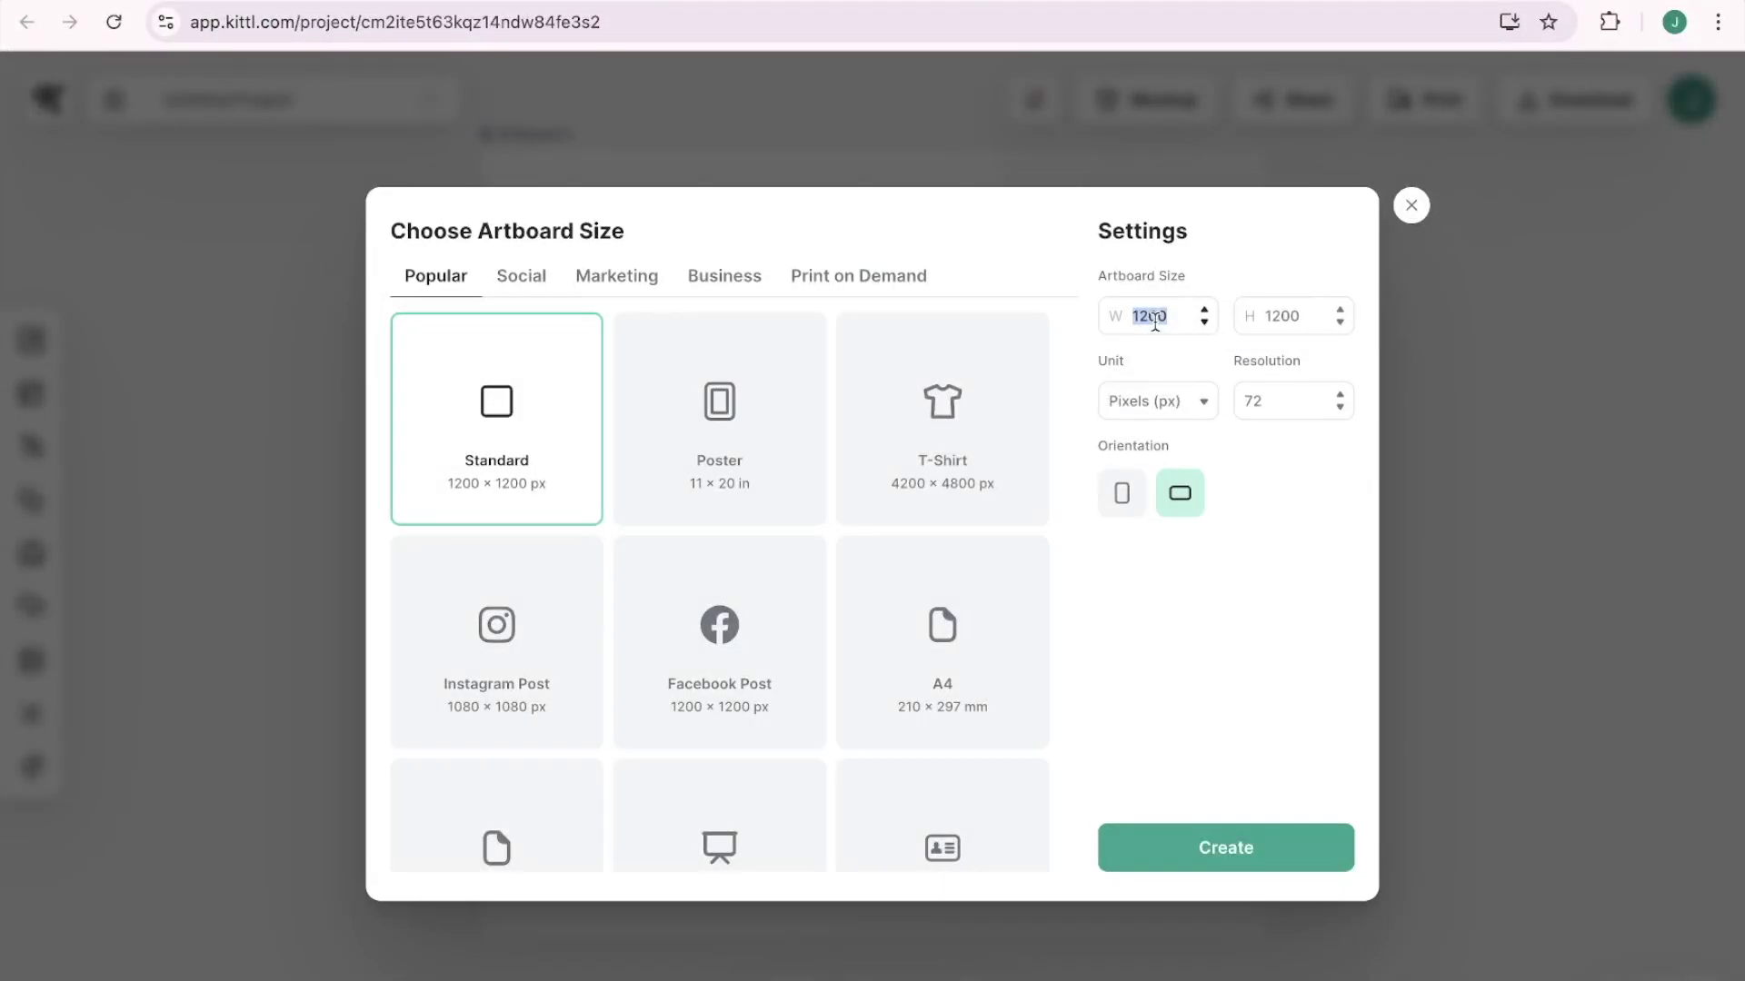
{"action": "type", "text": "5000"}
{"action": "left_click_drag", "start_coordinate": [1264, 315], "coordinate": [1276, 315]}
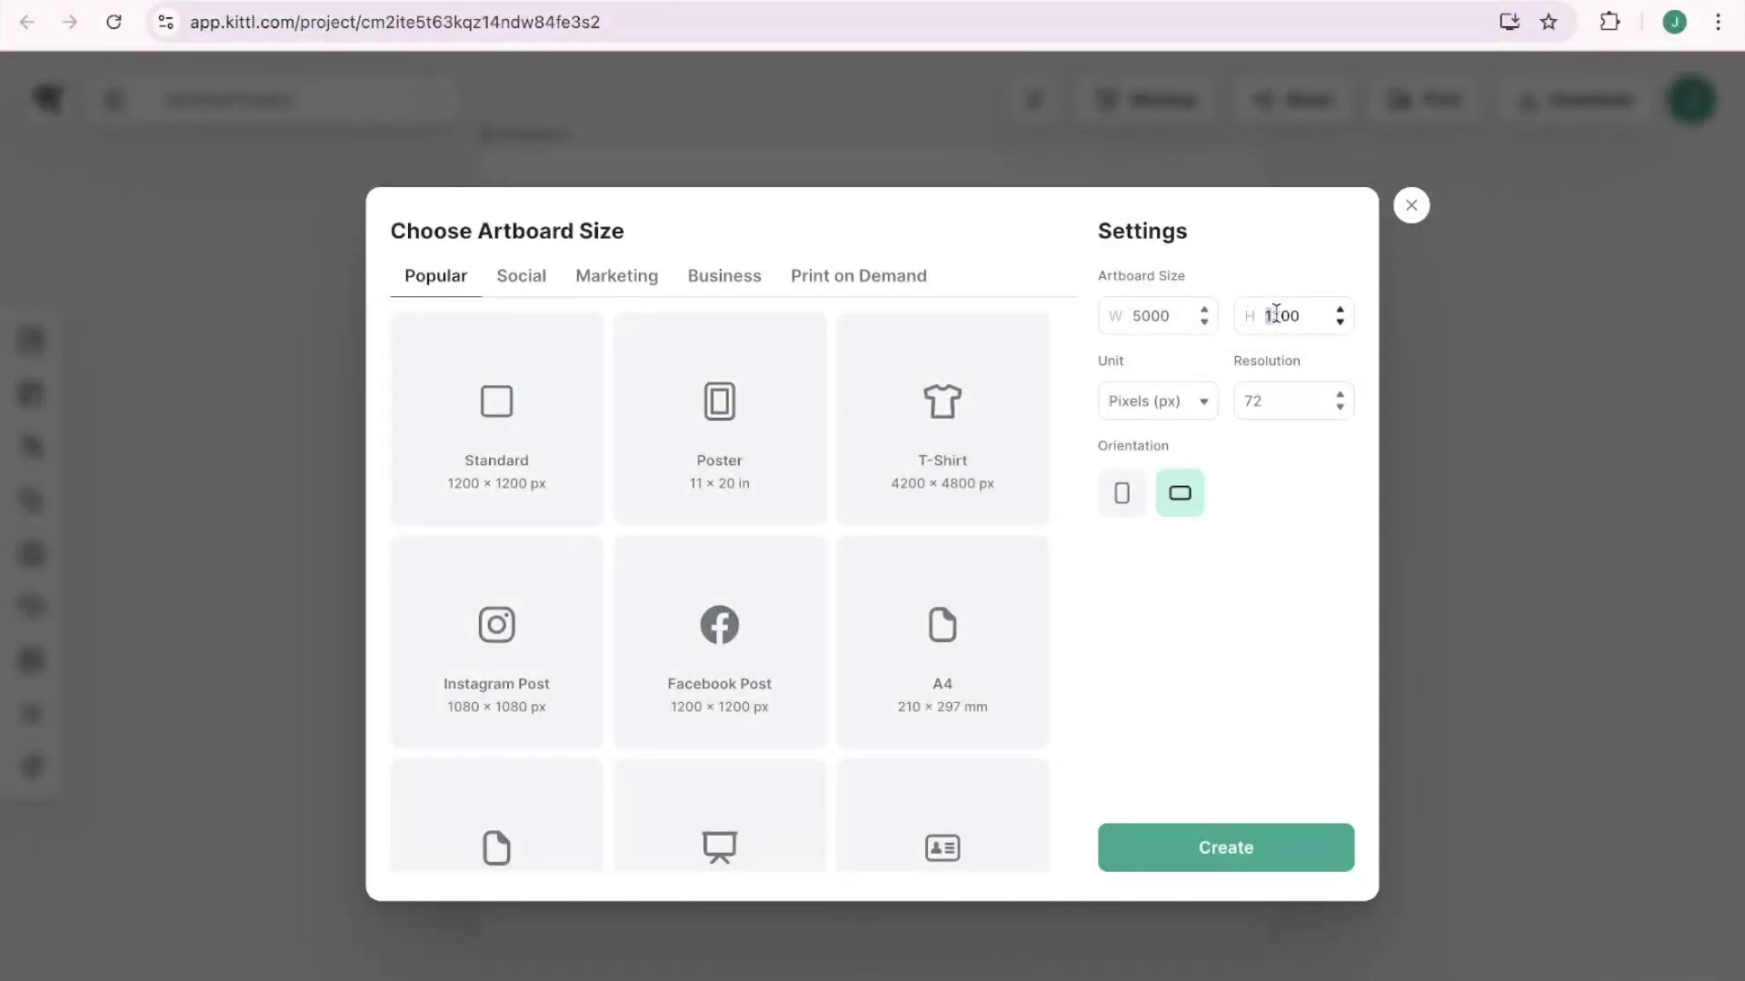
{"action": "double_click", "coordinate": [1276, 314]}
{"action": "type", "text": "5000"}
{"action": "left_click", "coordinate": [1250, 865]}
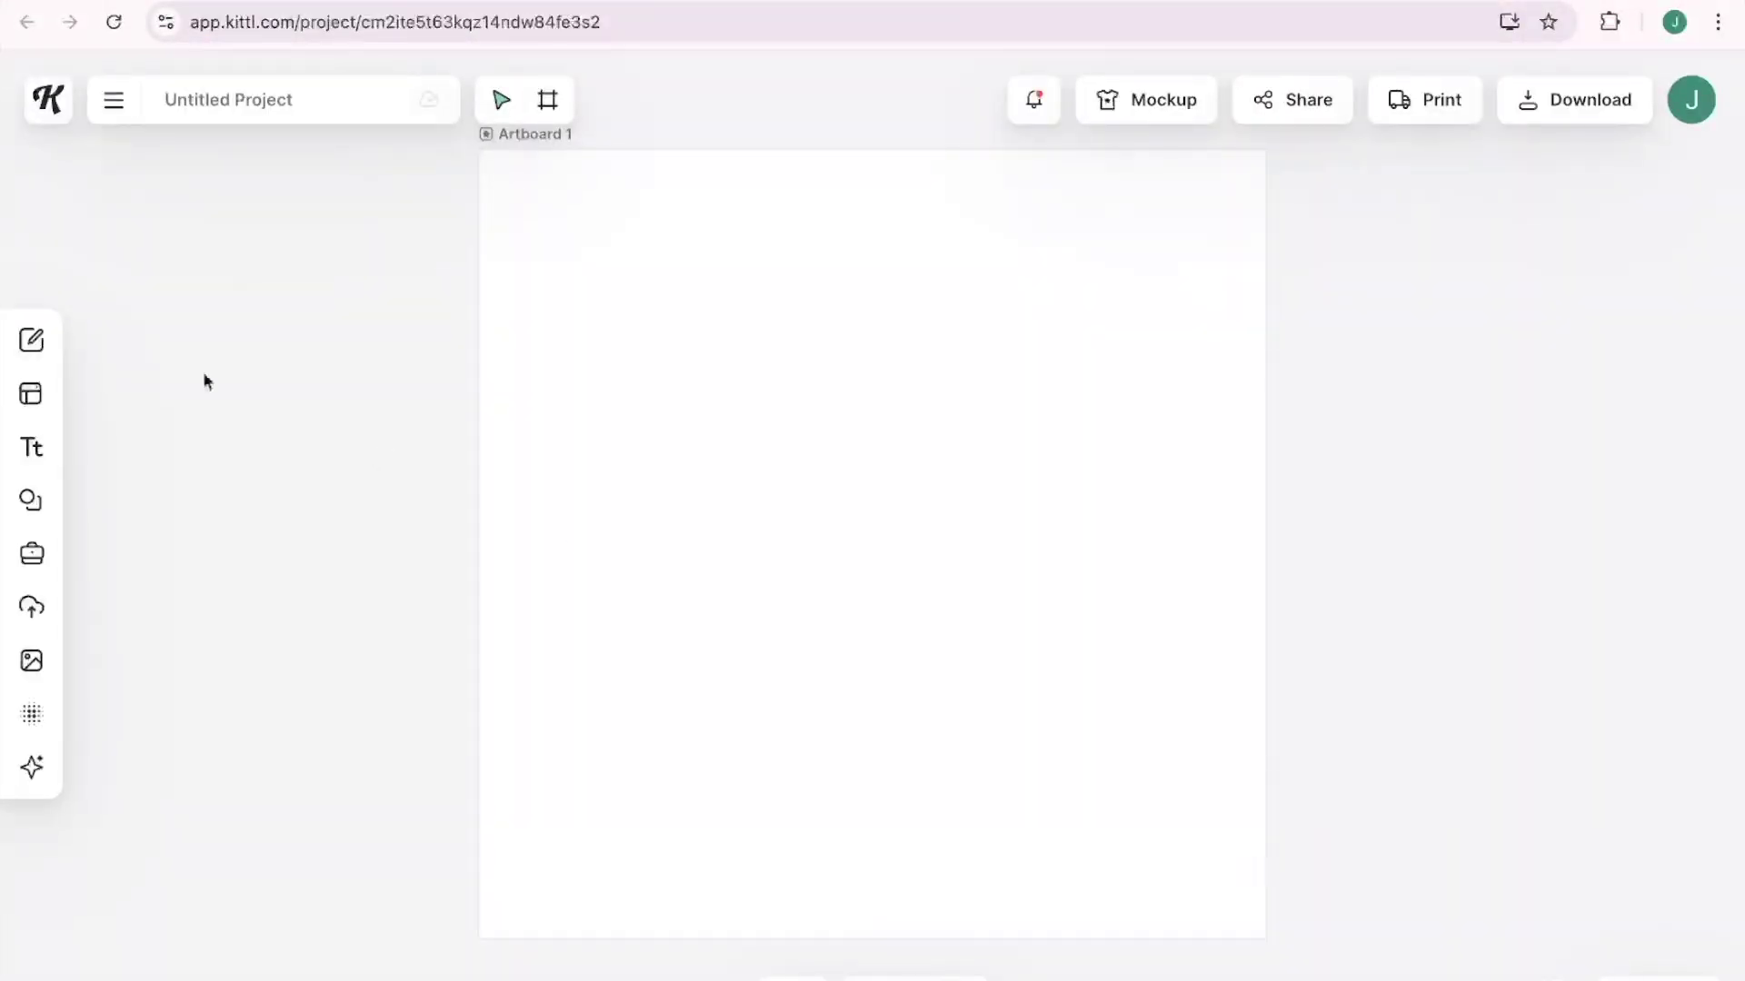
Open Elements, dismiss the intro card and search for 'girl'.
{"action": "left_click", "coordinate": [34, 506]}
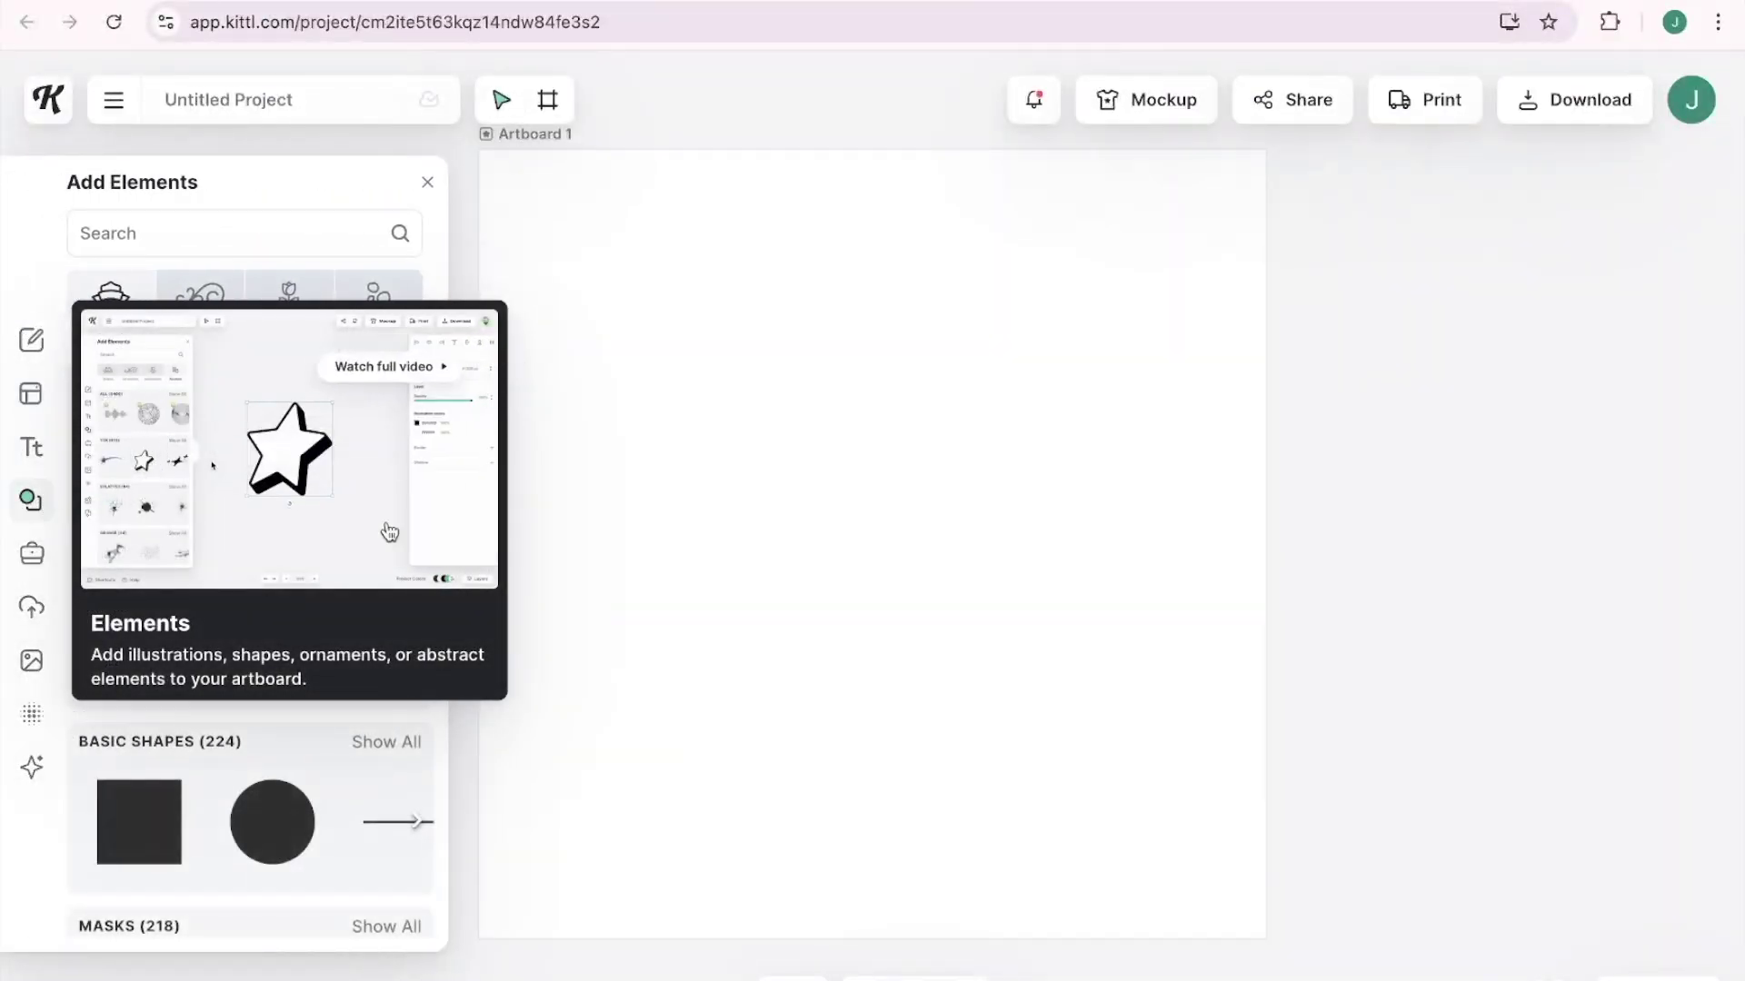
{"action": "left_click", "coordinate": [326, 236]}
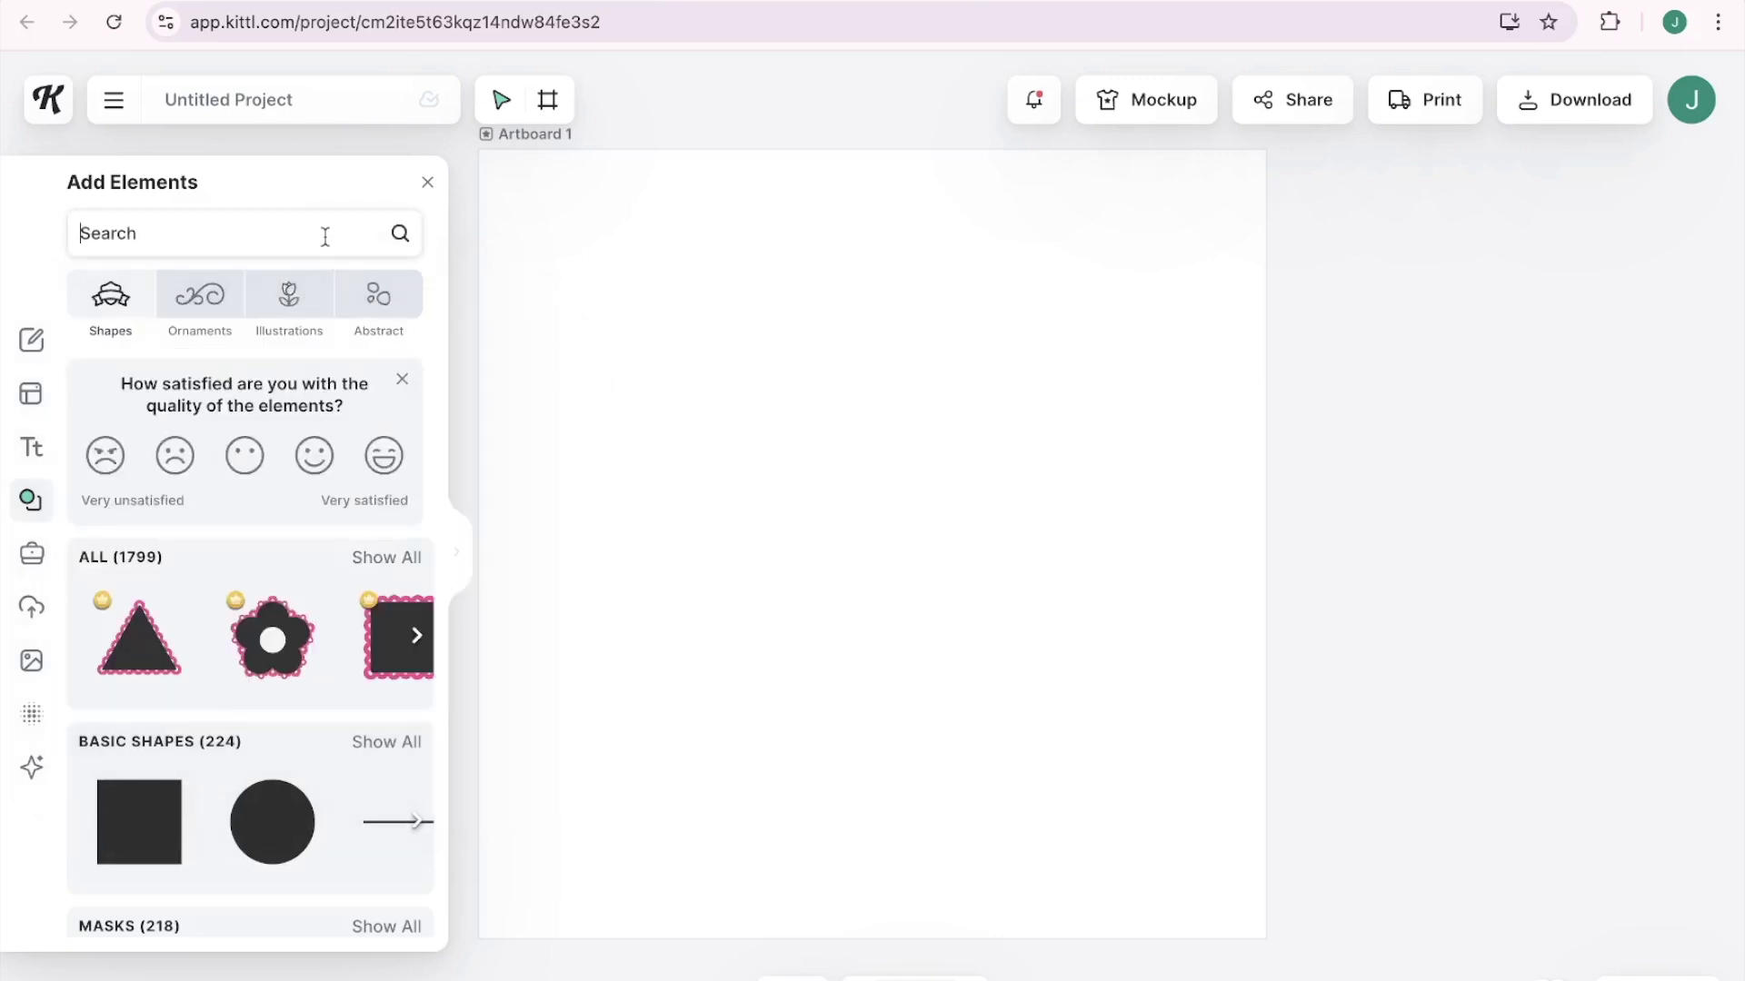
{"action": "type", "text": "girl"}
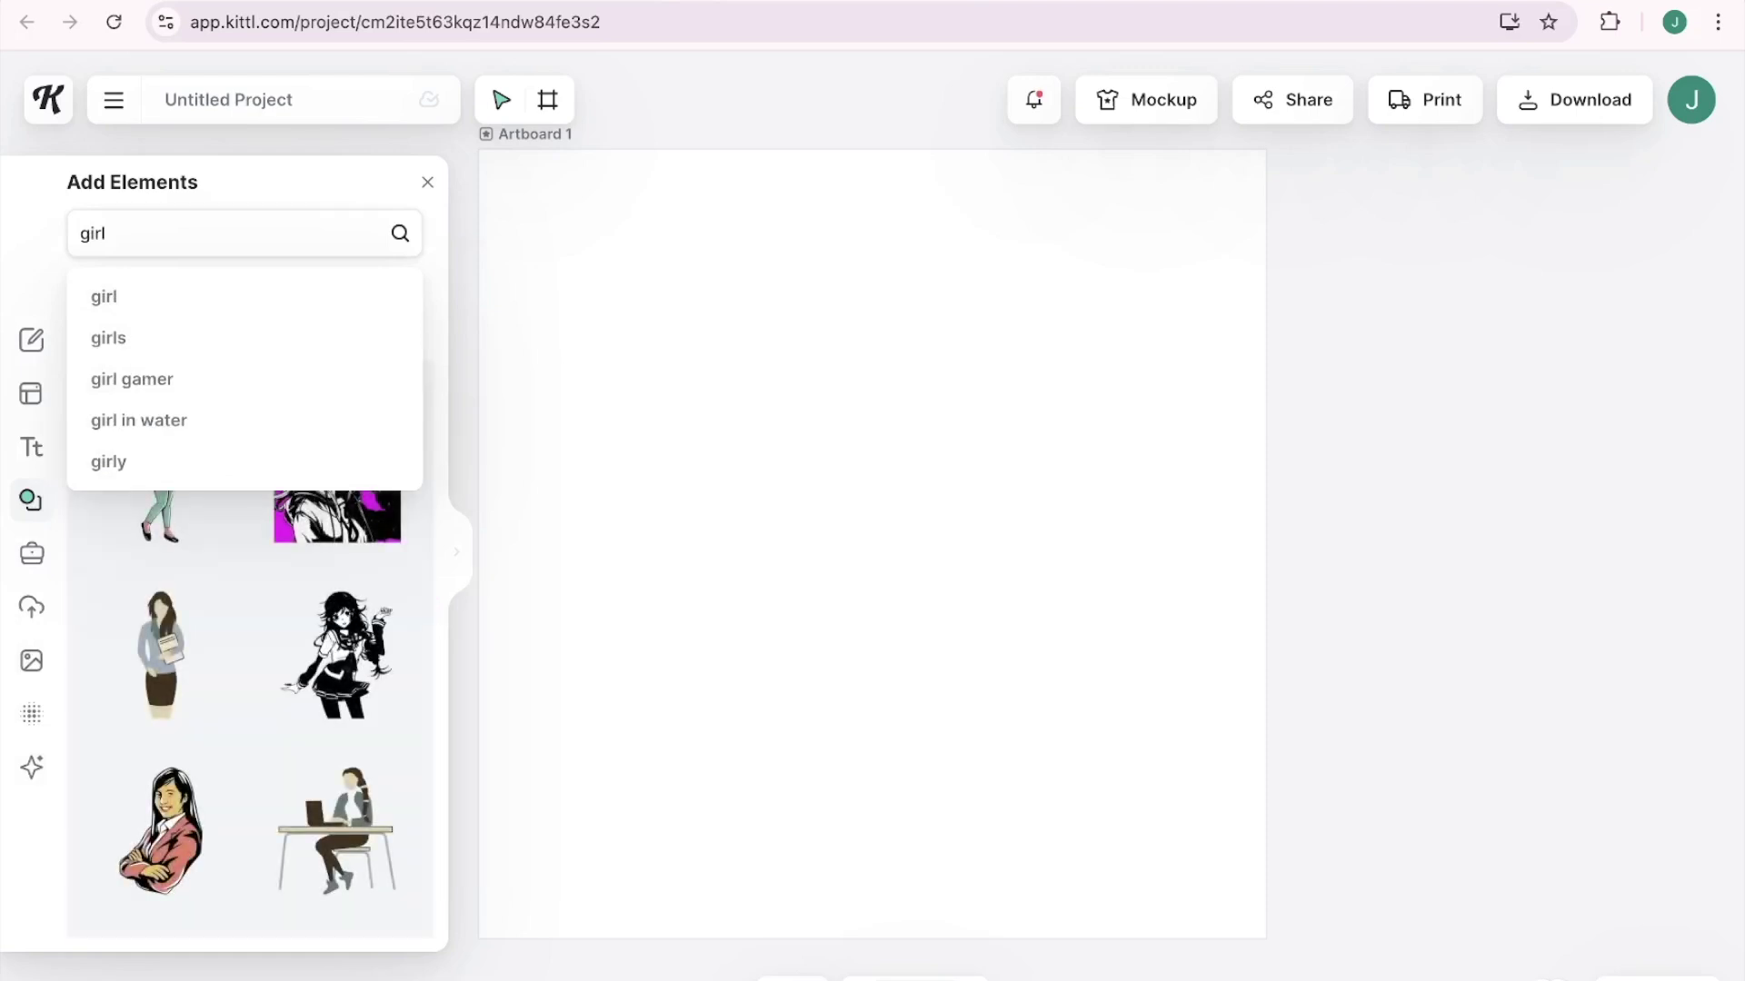
{"action": "left_click", "coordinate": [207, 302]}
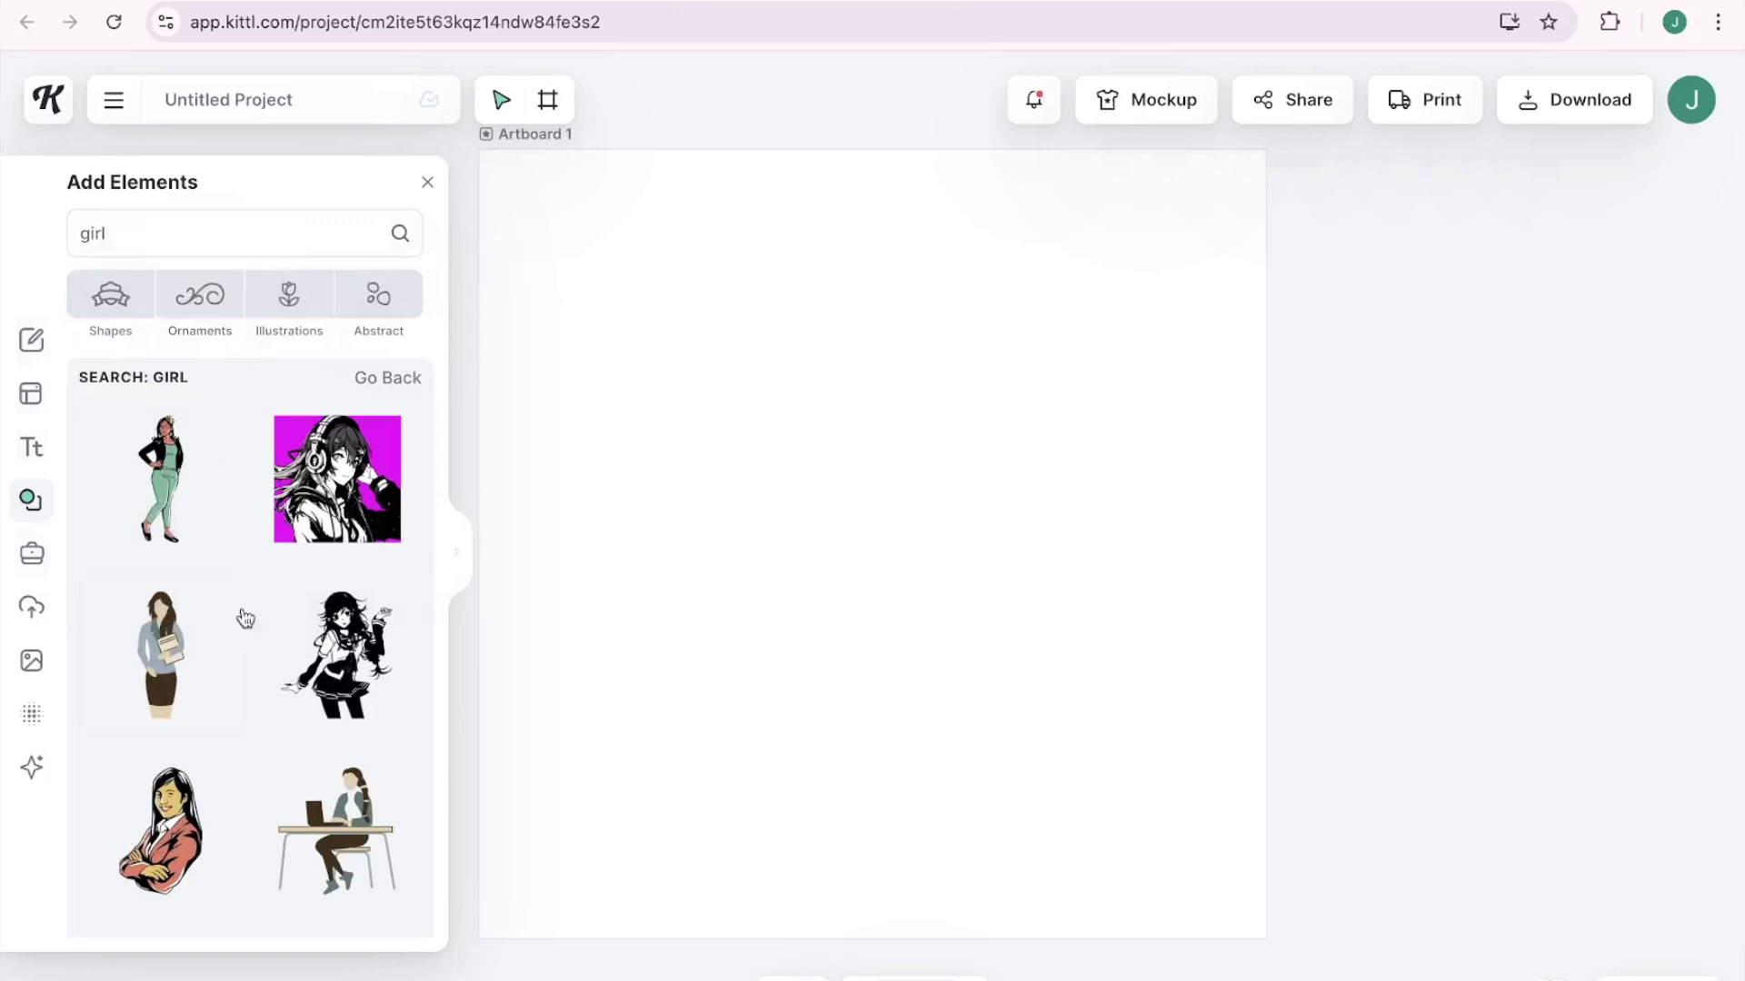
Add the black-and-white cartoon girl face illustration from the results to the artboard.
{"action": "scroll", "coordinate": [249, 631], "scroll_direction": "down", "scroll_amount": 3}
{"action": "scroll", "coordinate": [250, 633], "scroll_direction": "down", "scroll_amount": 2}
{"action": "scroll", "coordinate": [249, 630], "scroll_direction": "down", "scroll_amount": 5}
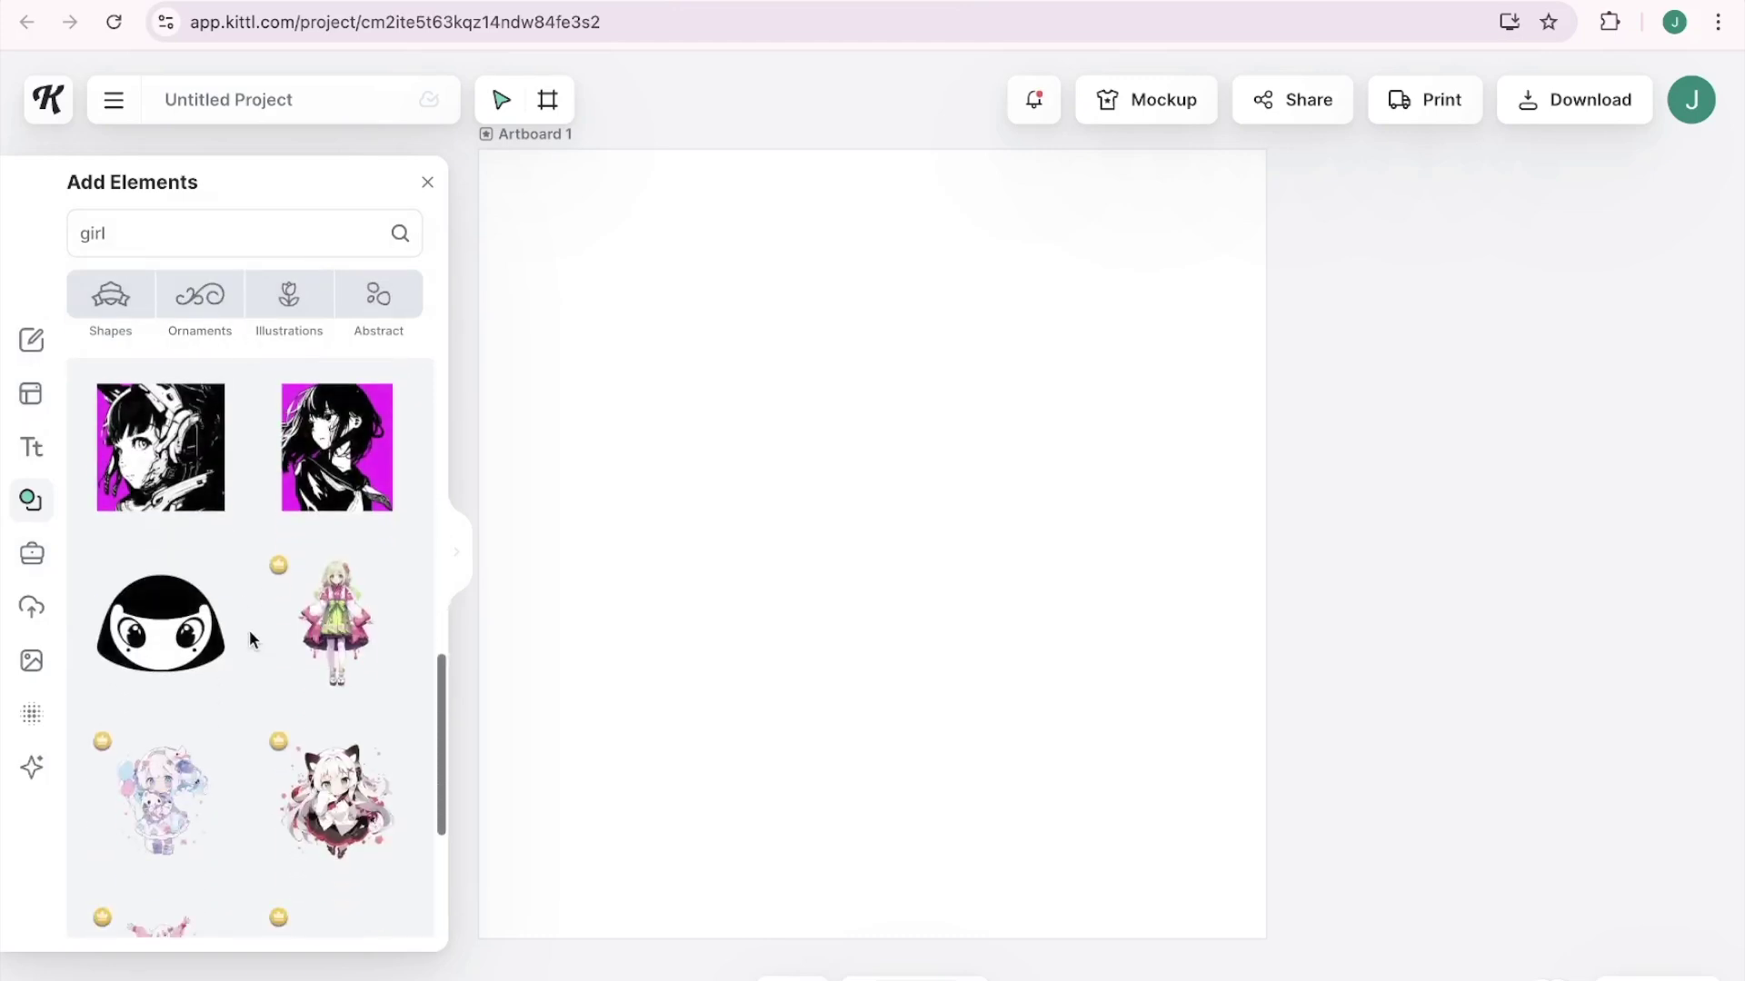
{"action": "left_click", "coordinate": [185, 605]}
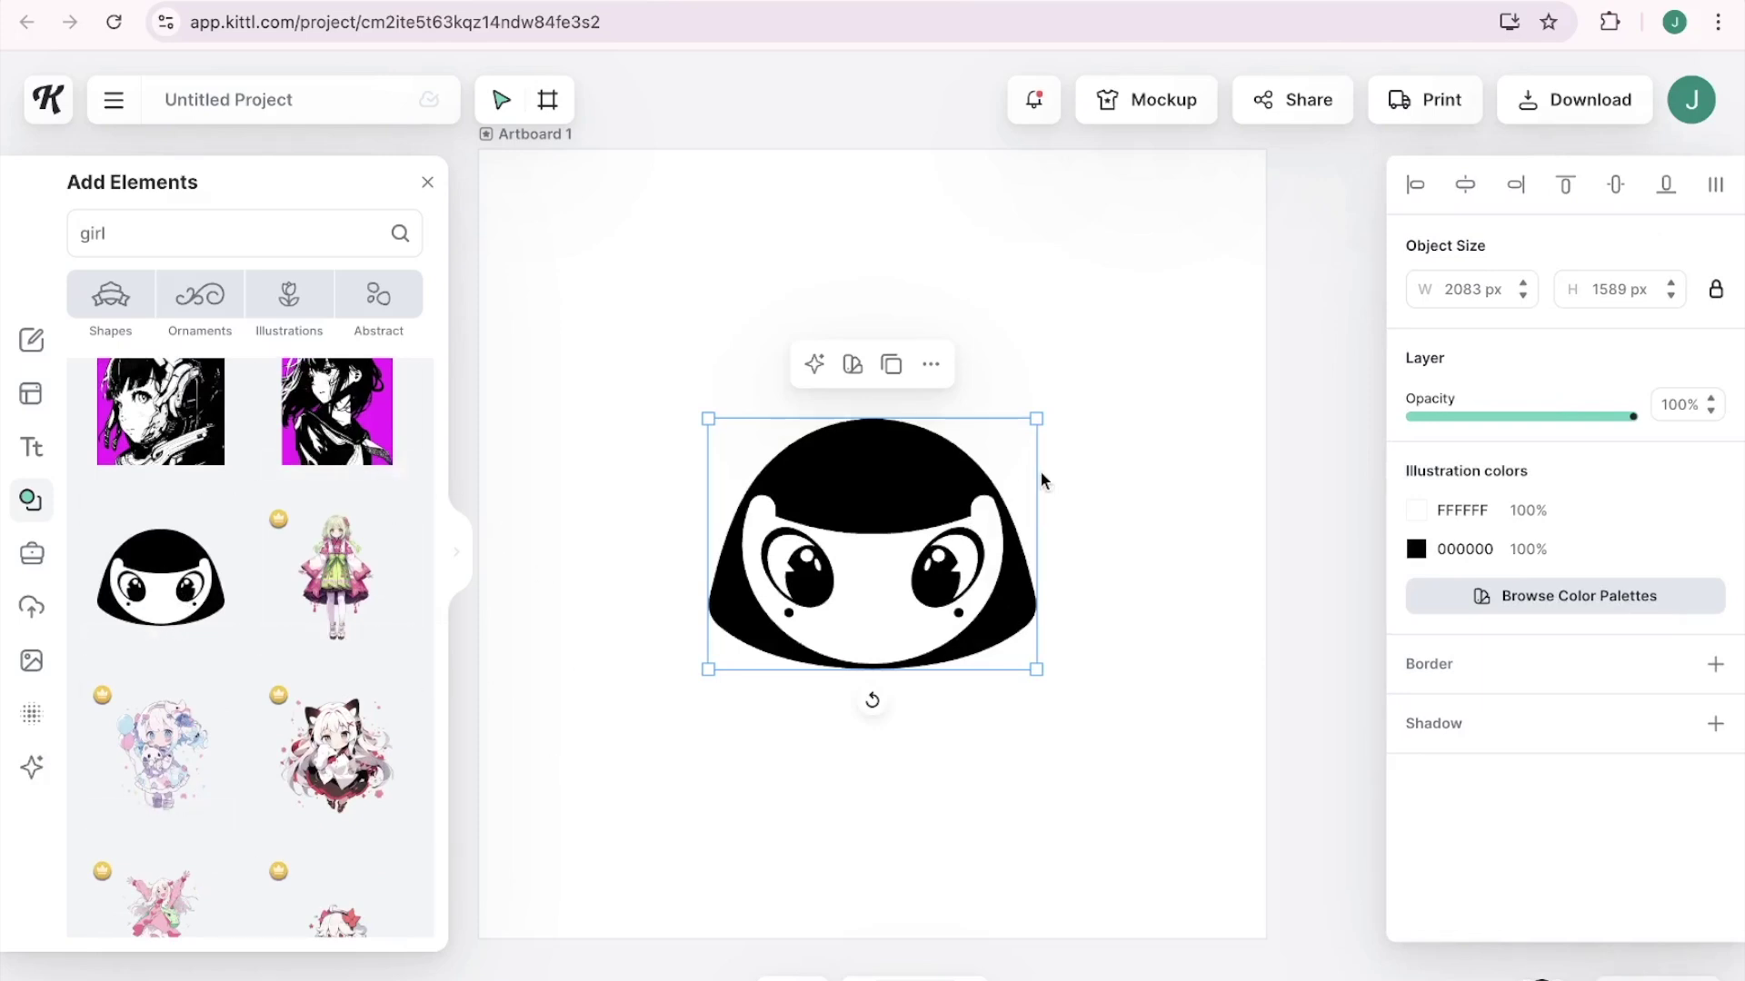
{"action": "left_click", "coordinate": [1415, 519]}
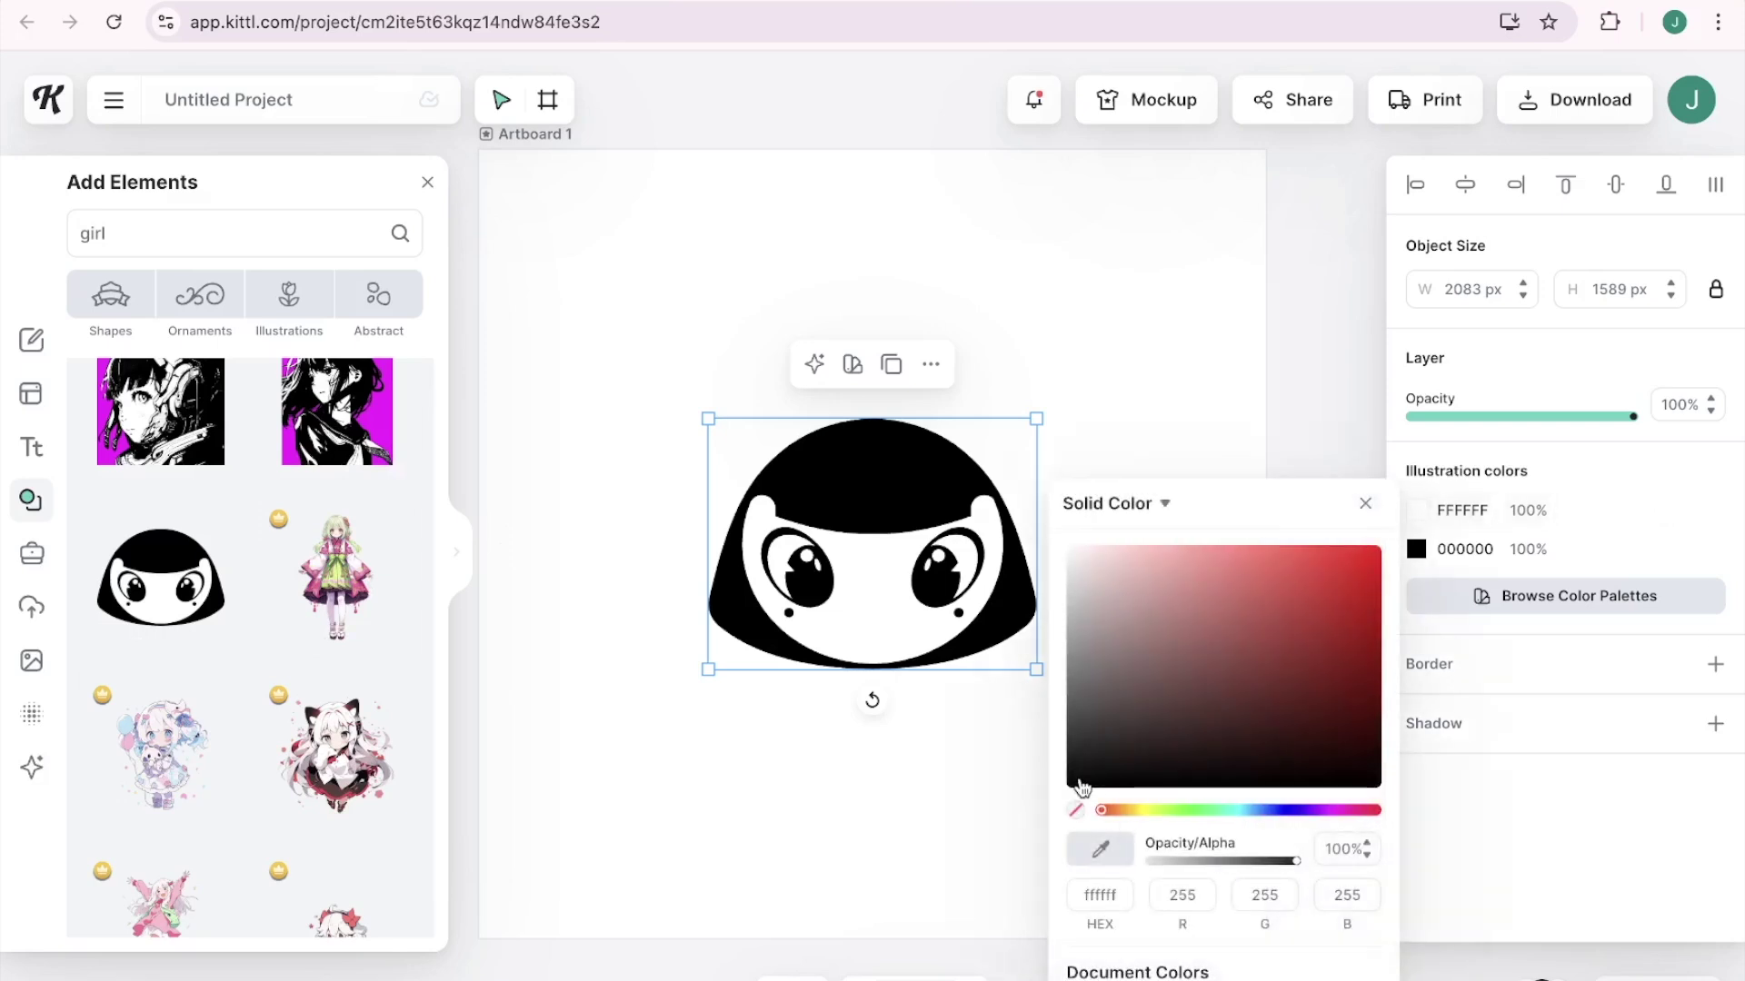
{"action": "left_click_drag", "start_coordinate": [1081, 786], "coordinate": [1043, 815]}
{"action": "left_click", "coordinate": [883, 864]}
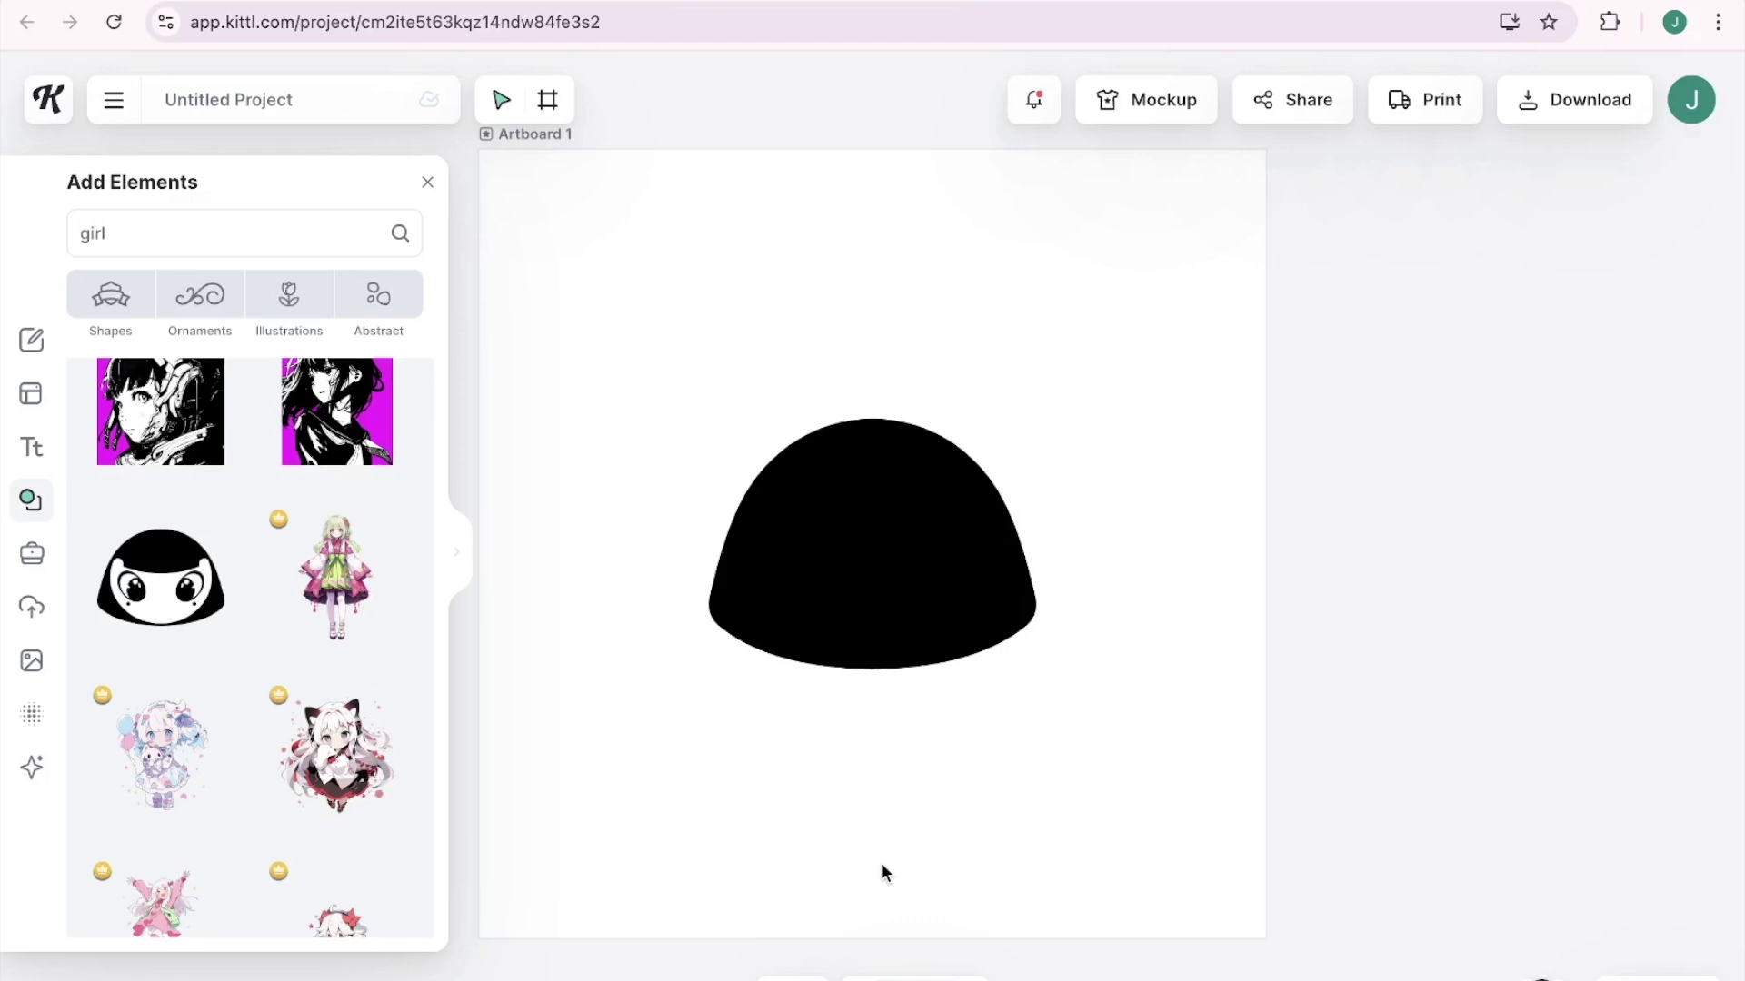
{"action": "left_click", "coordinate": [872, 560]}
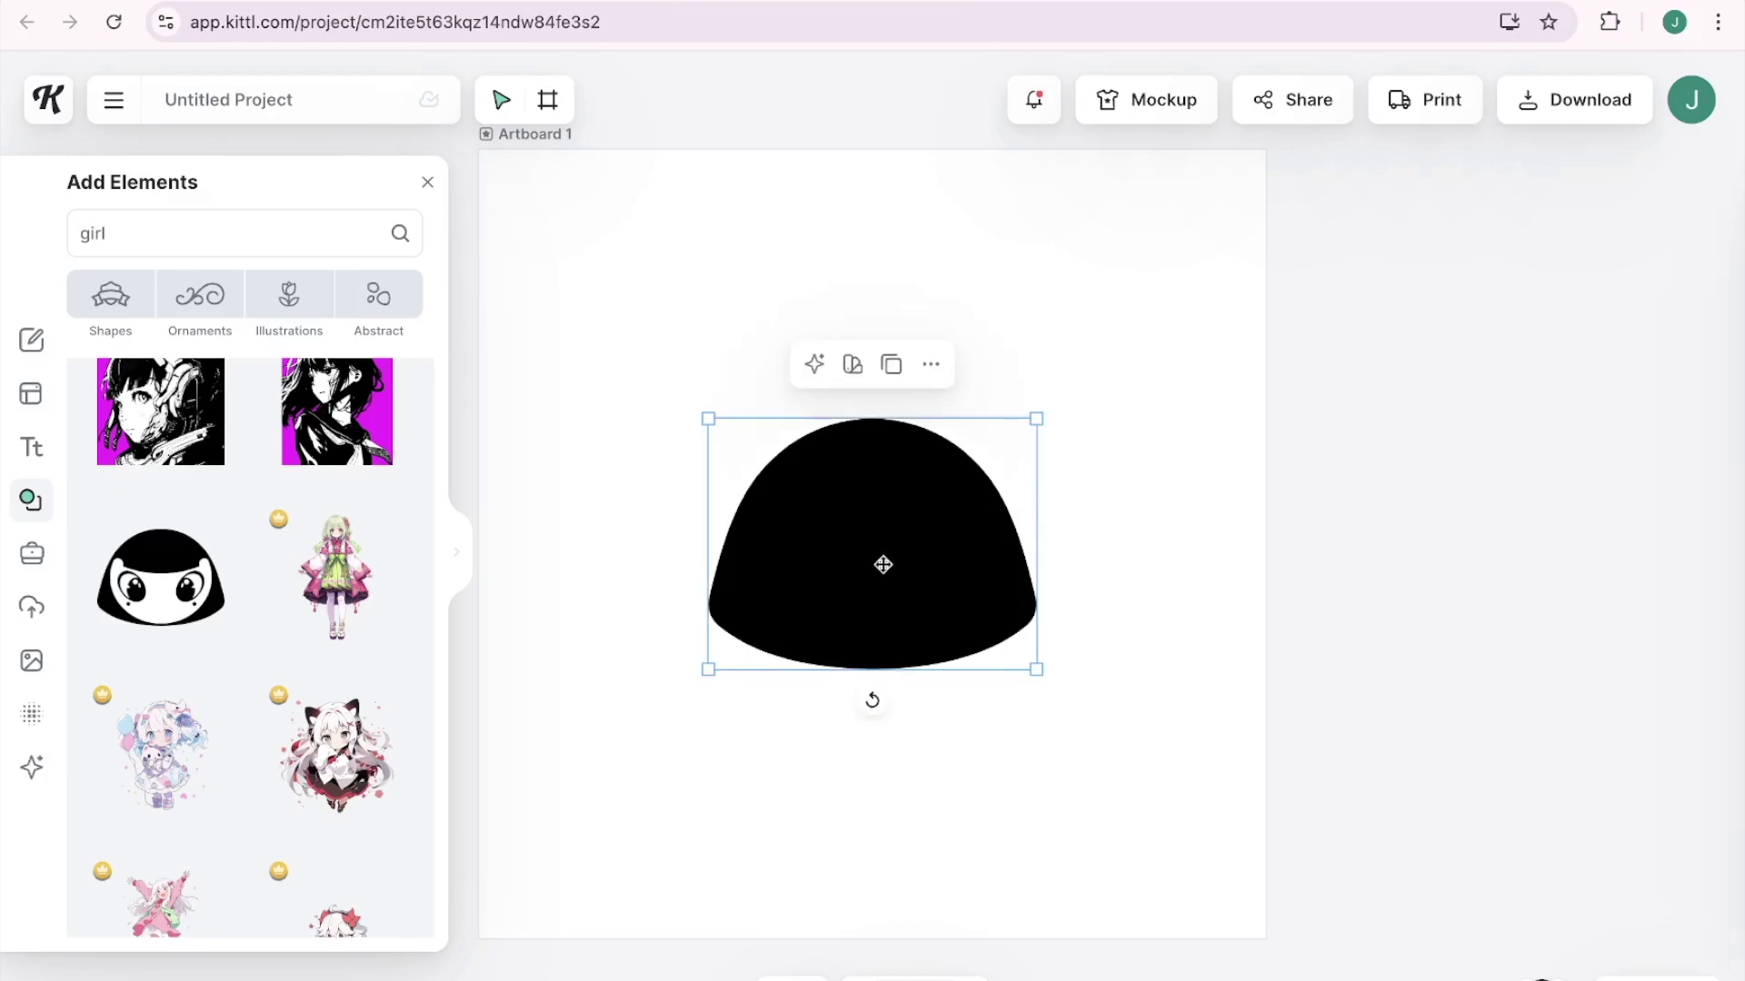
{"action": "right_click", "coordinate": [919, 506]}
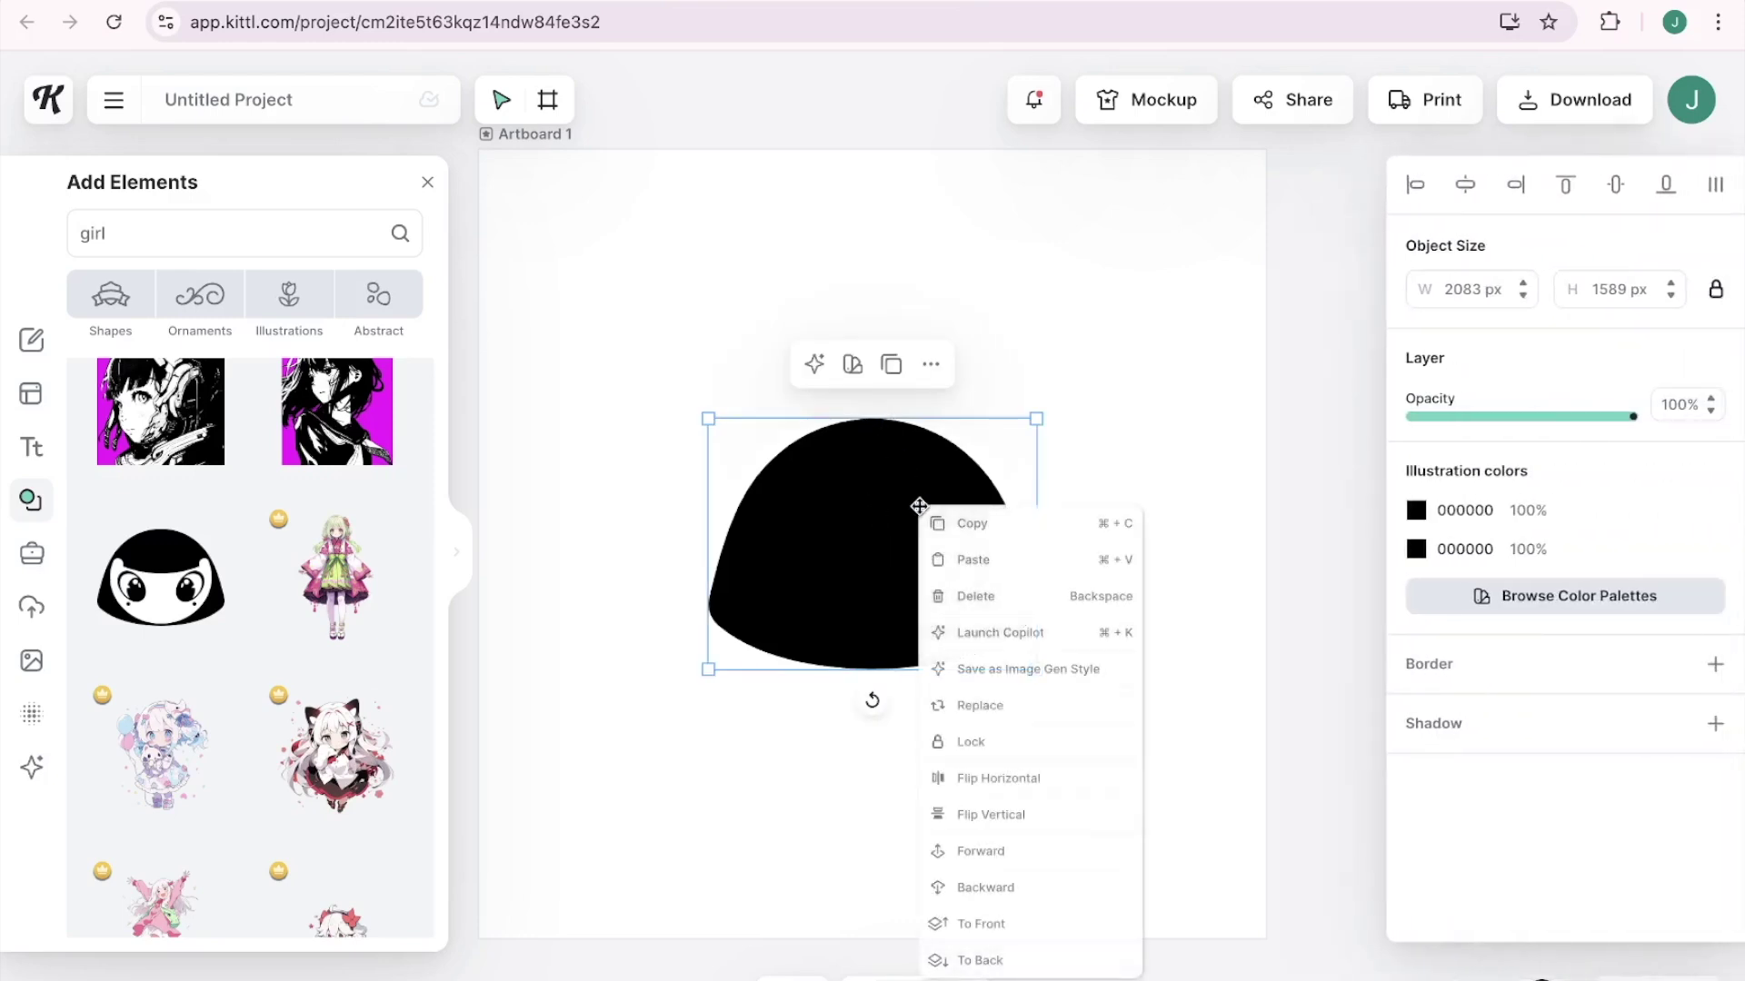
{"action": "left_click", "coordinate": [1083, 596]}
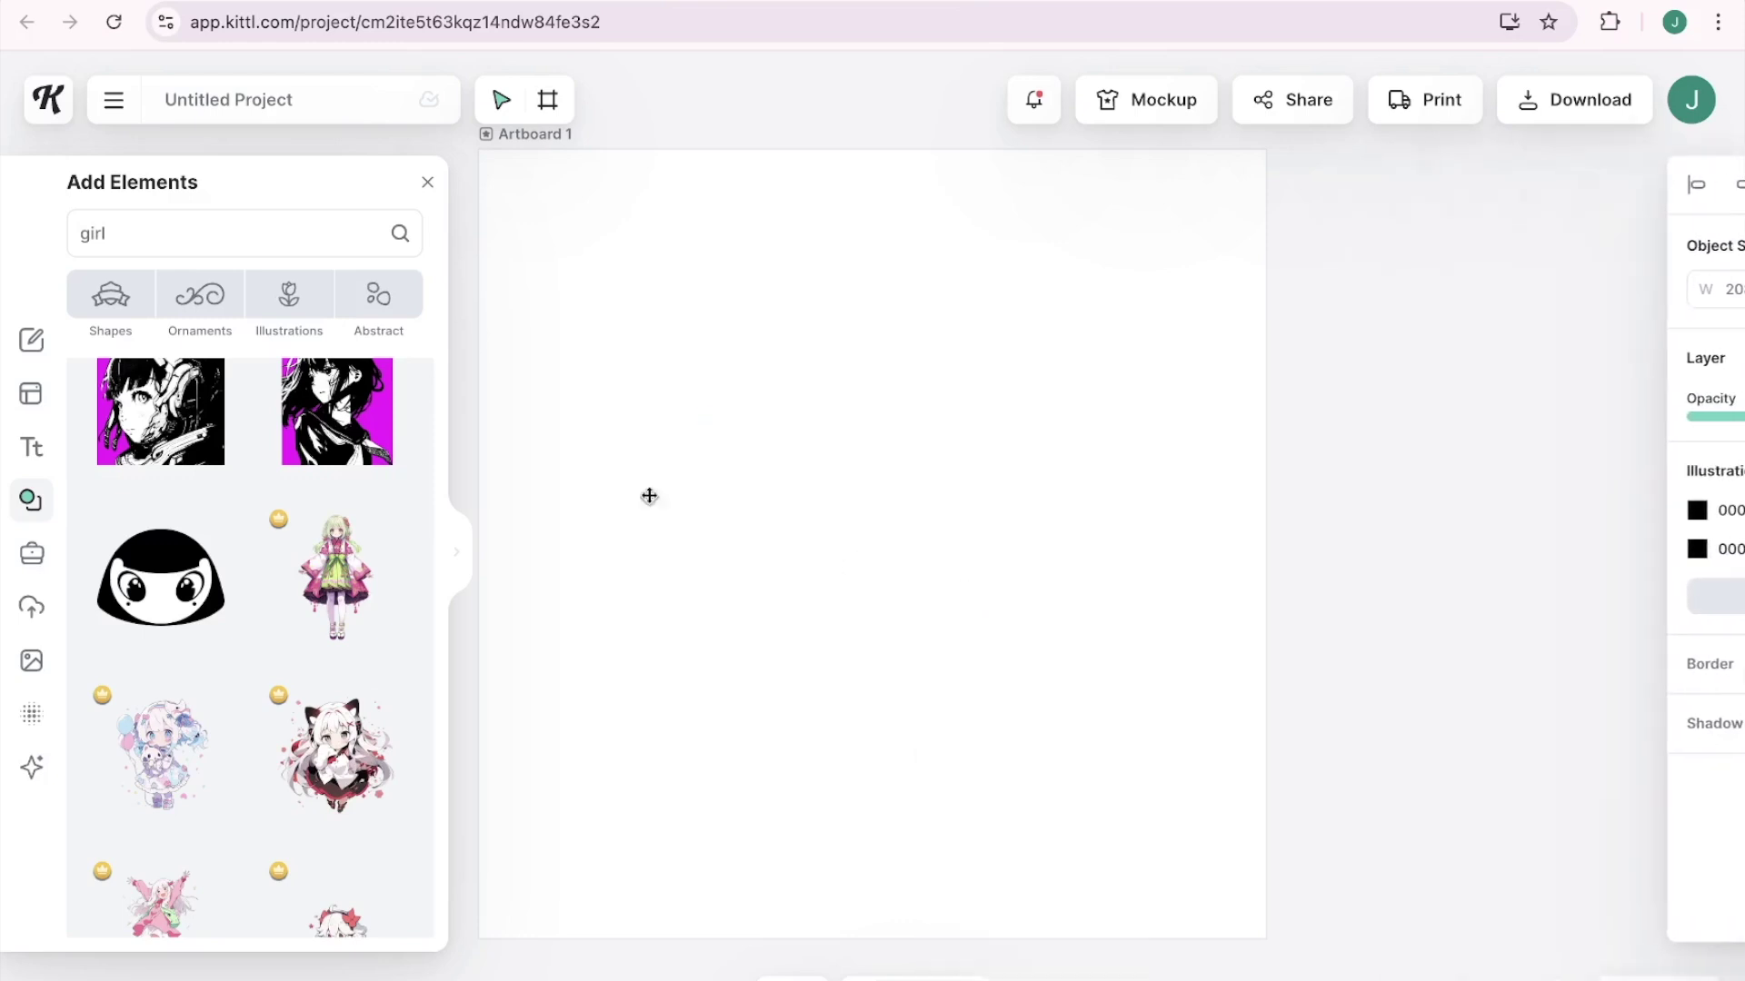
Refine the element search to 'girl silhouettes'.
{"action": "left_click", "coordinate": [171, 240]}
{"action": "type", "text": "si"}
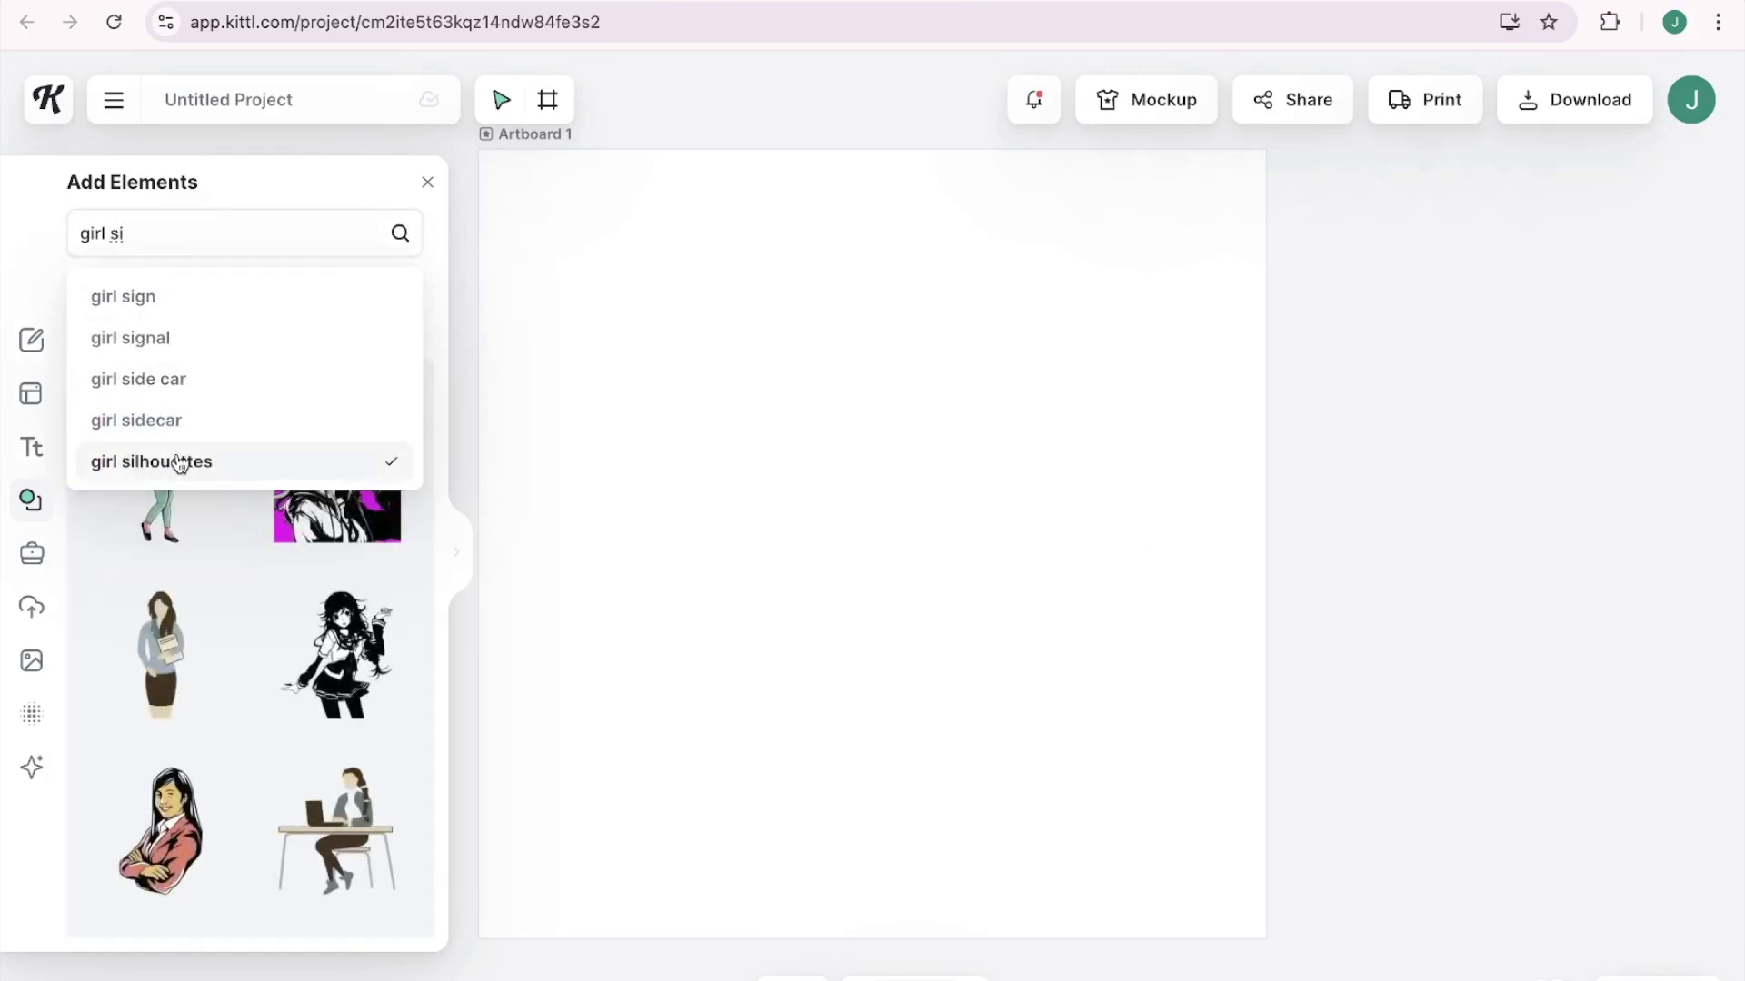
{"action": "left_click", "coordinate": [179, 463]}
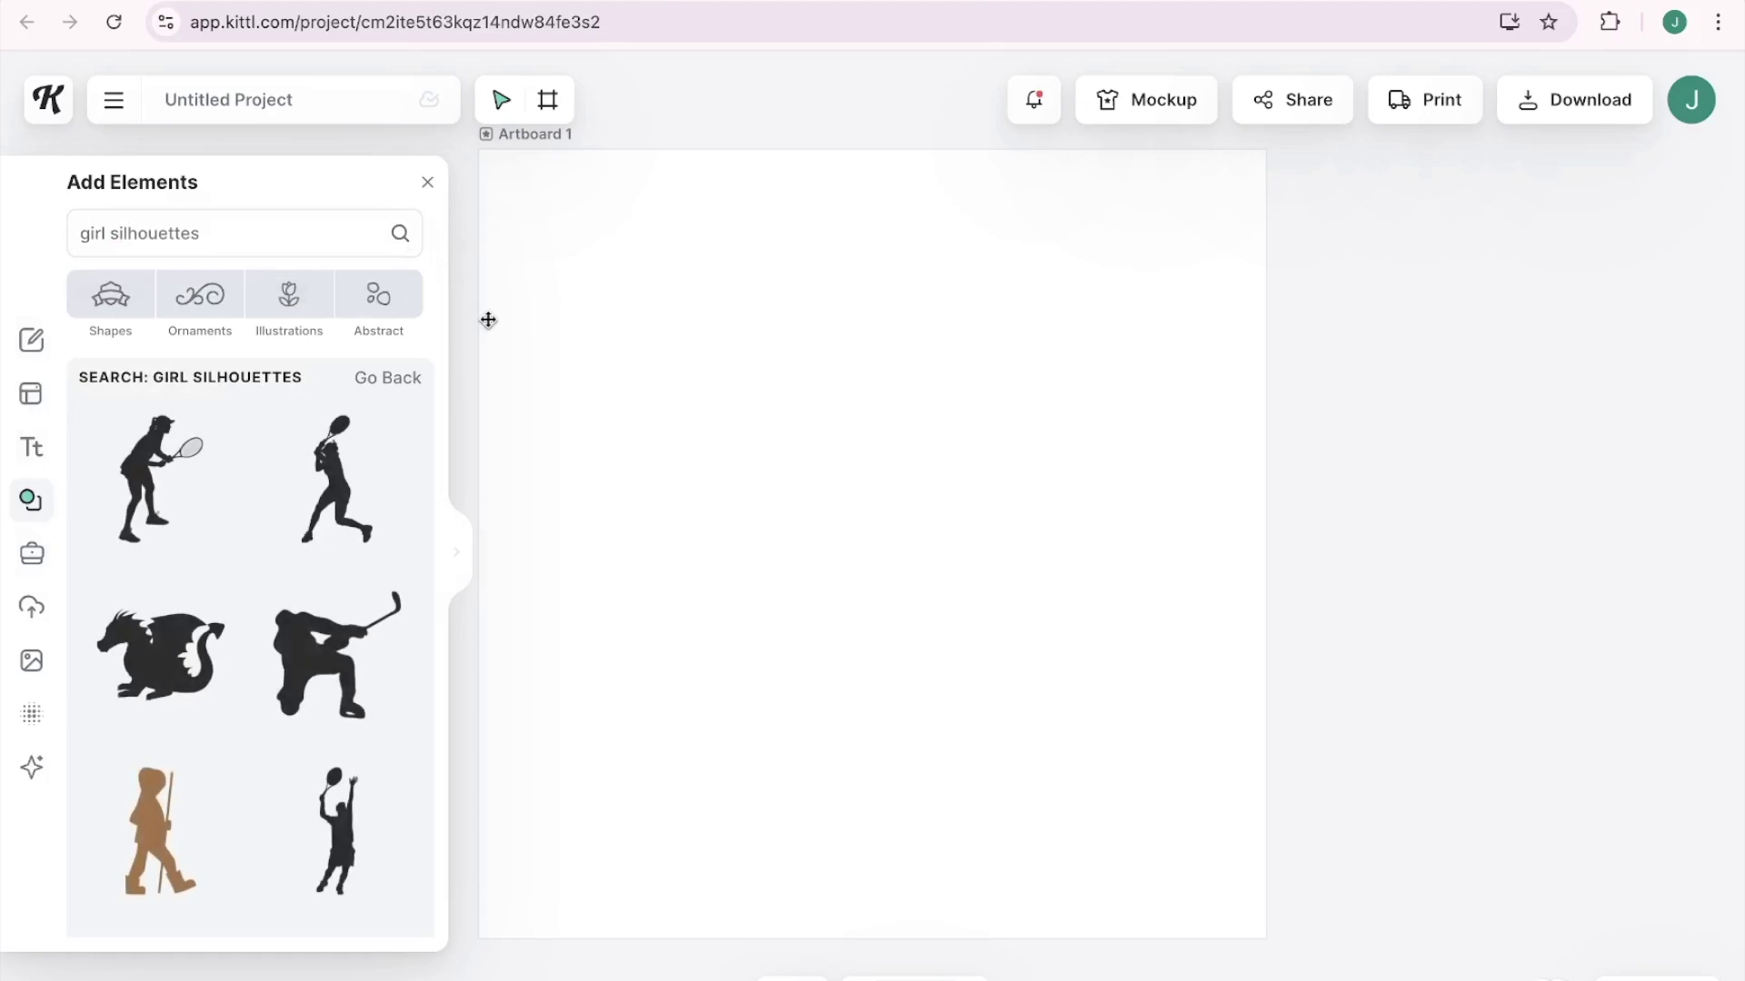
Browse the results and add the afro-bun woman's profile silhouette with flowers and hoop earring.
{"action": "scroll", "coordinate": [162, 747], "scroll_direction": "down", "scroll_amount": 10}
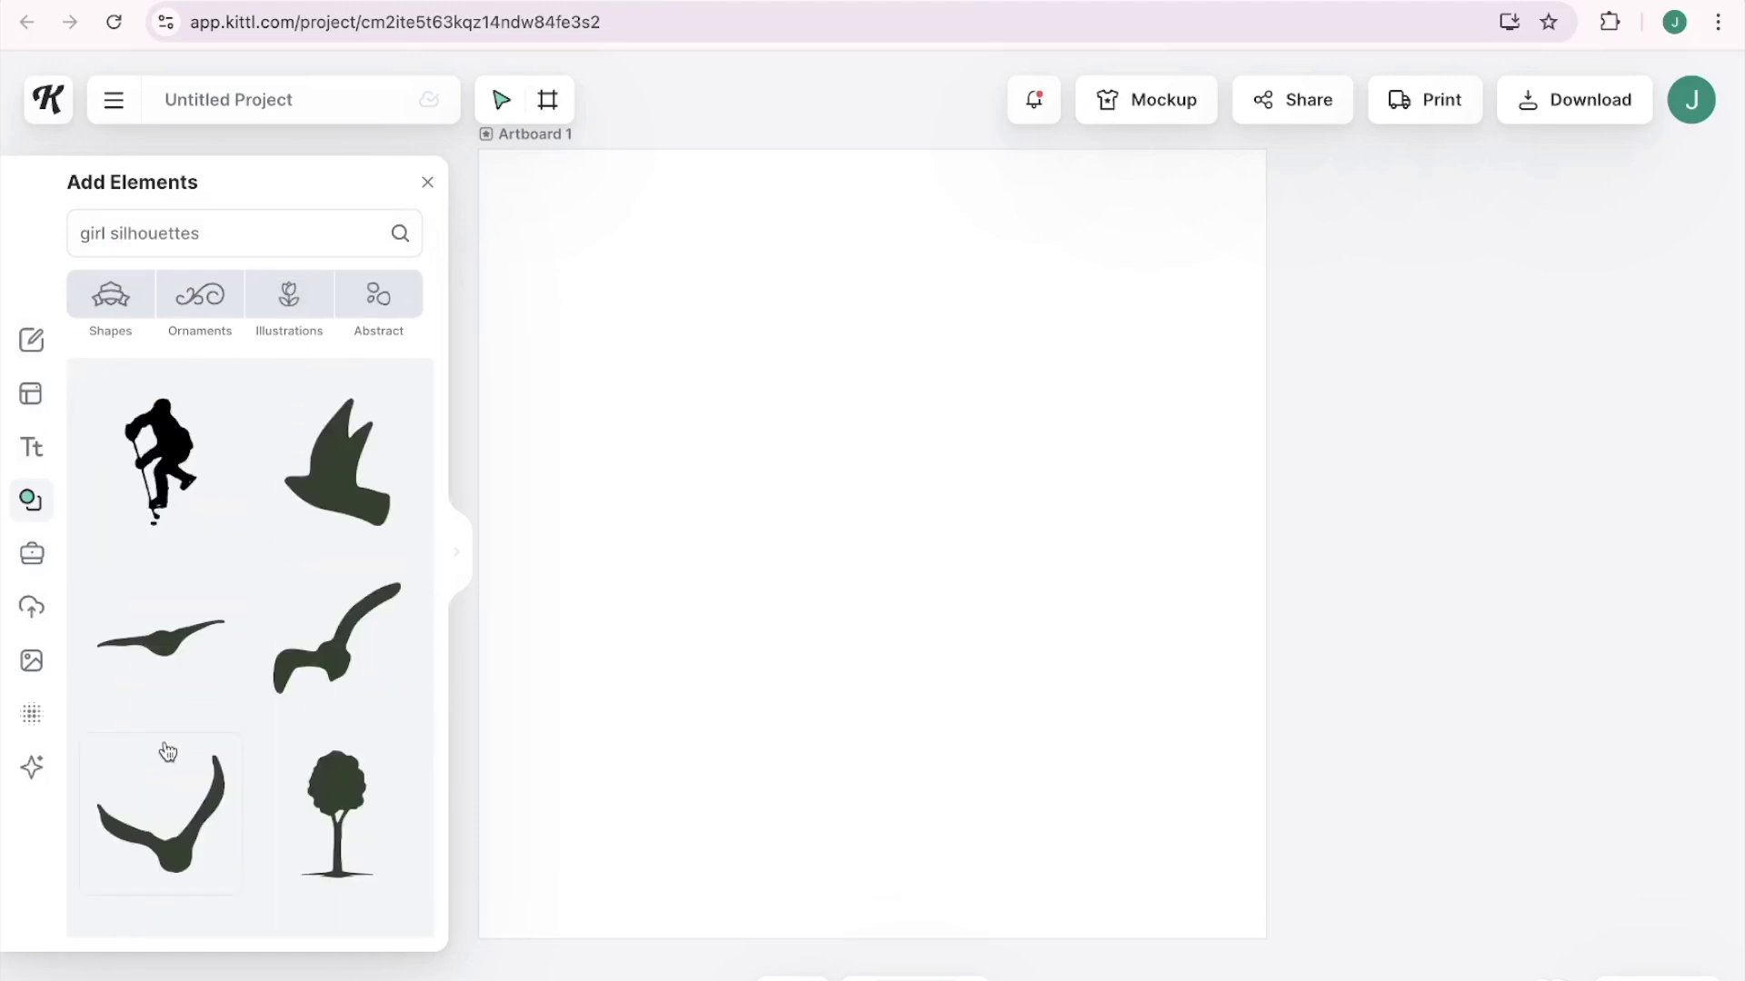
{"action": "scroll", "coordinate": [167, 750], "scroll_direction": "down", "scroll_amount": 10}
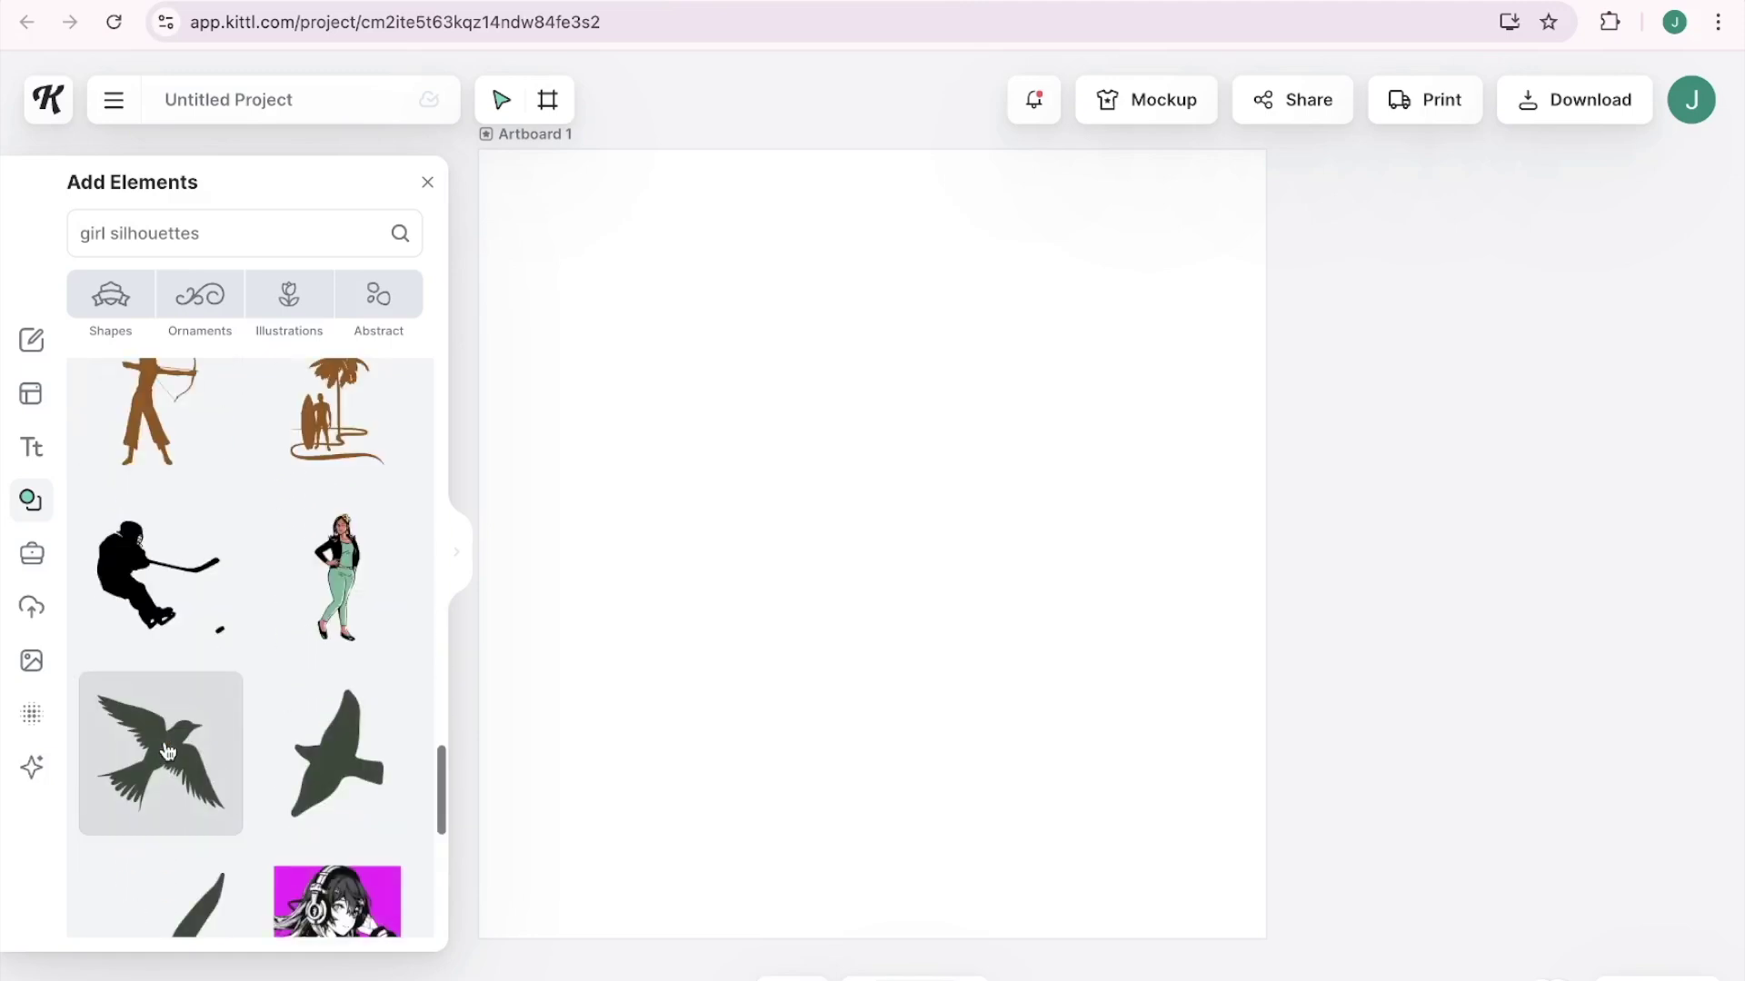
{"action": "scroll", "coordinate": [167, 751], "scroll_direction": "down", "scroll_amount": 10}
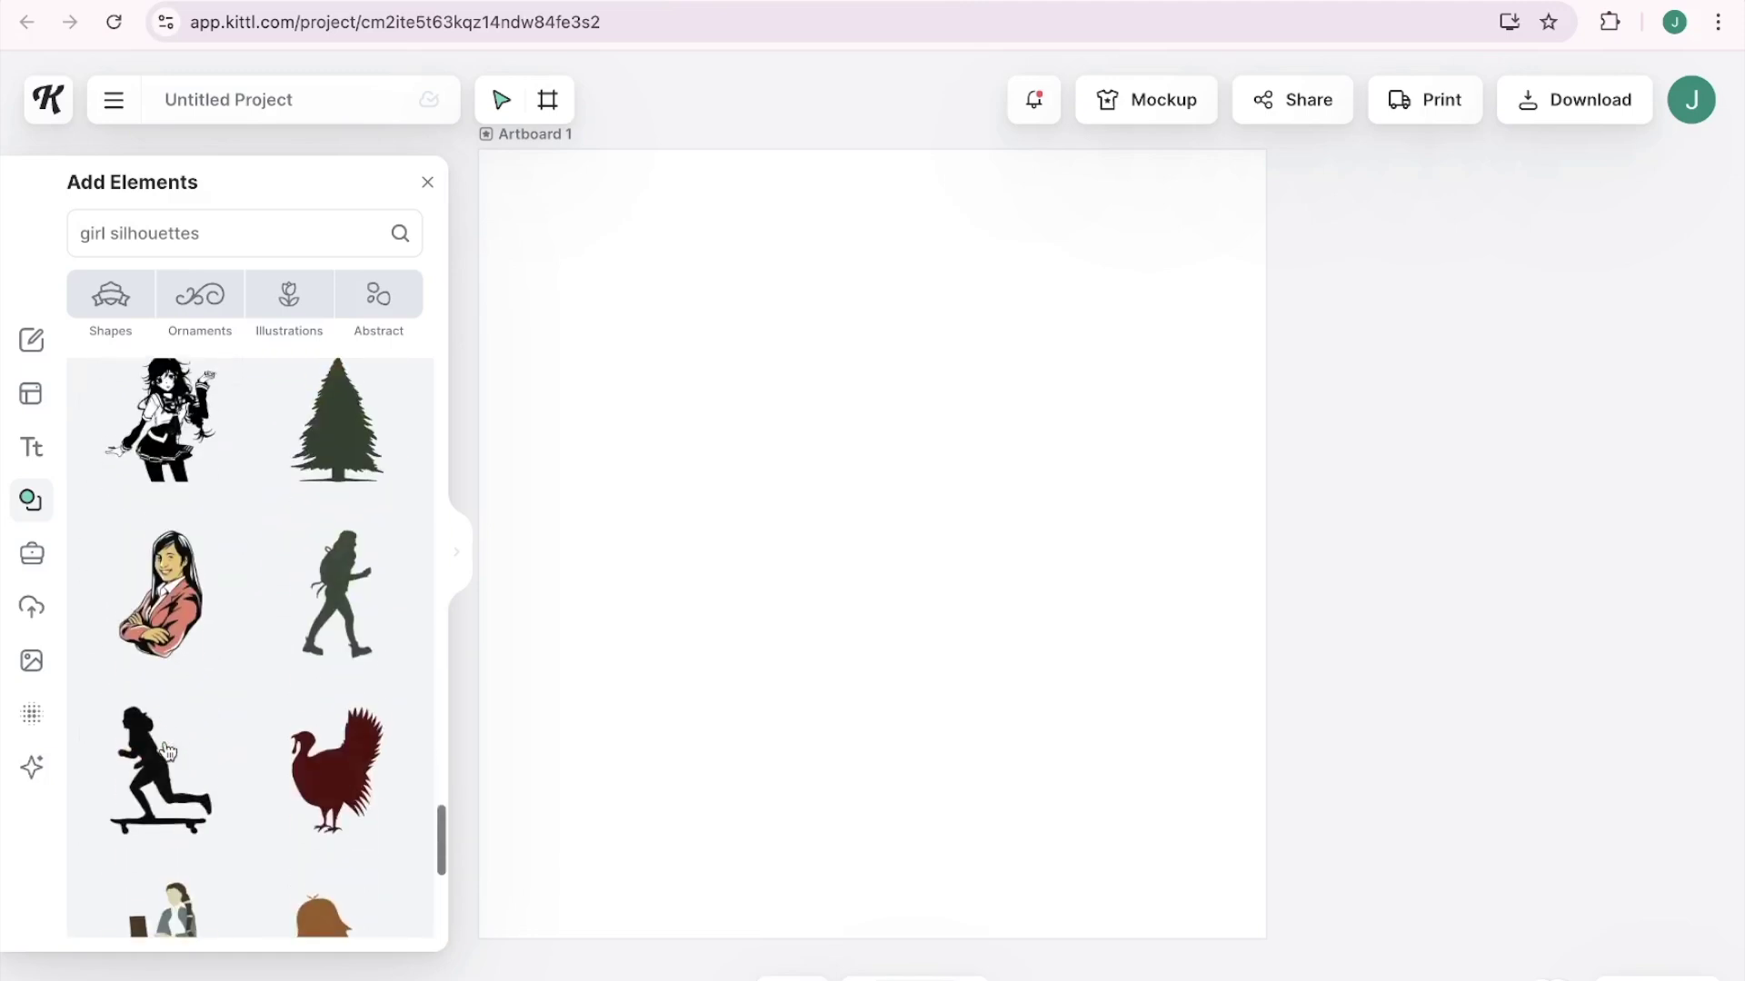
{"action": "scroll", "coordinate": [168, 751], "scroll_direction": "down", "scroll_amount": 8}
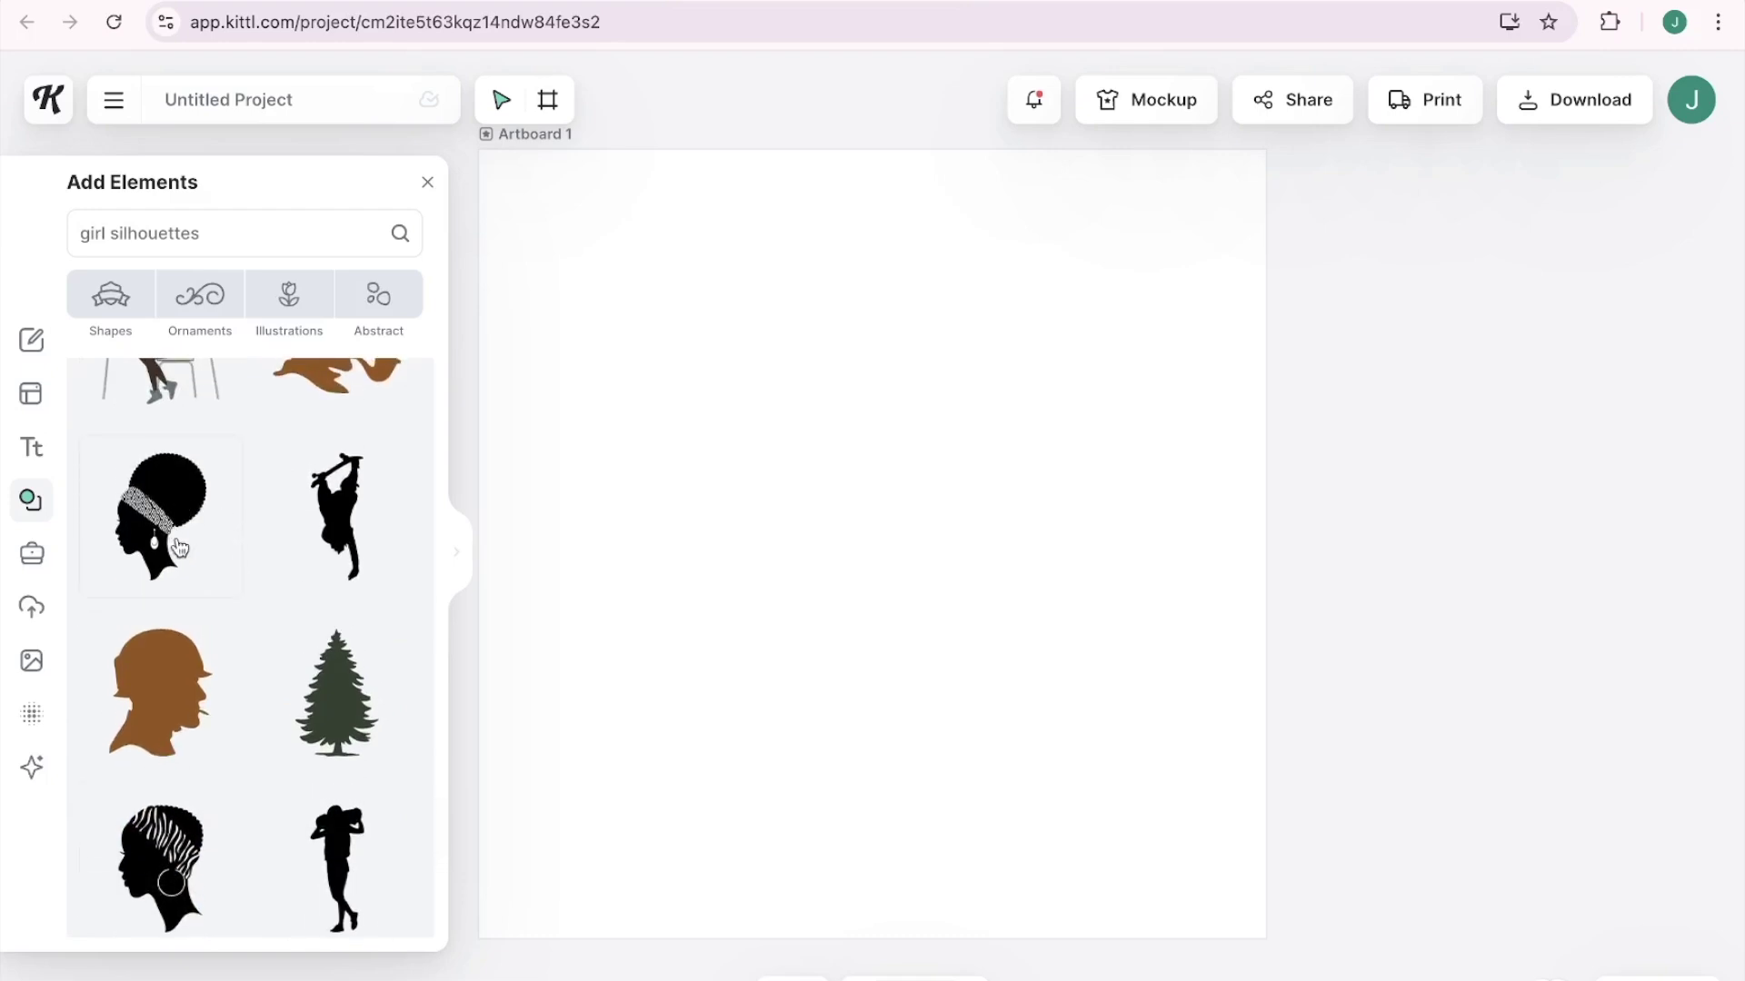
{"action": "scroll", "coordinate": [150, 549], "scroll_direction": "down", "scroll_amount": 6}
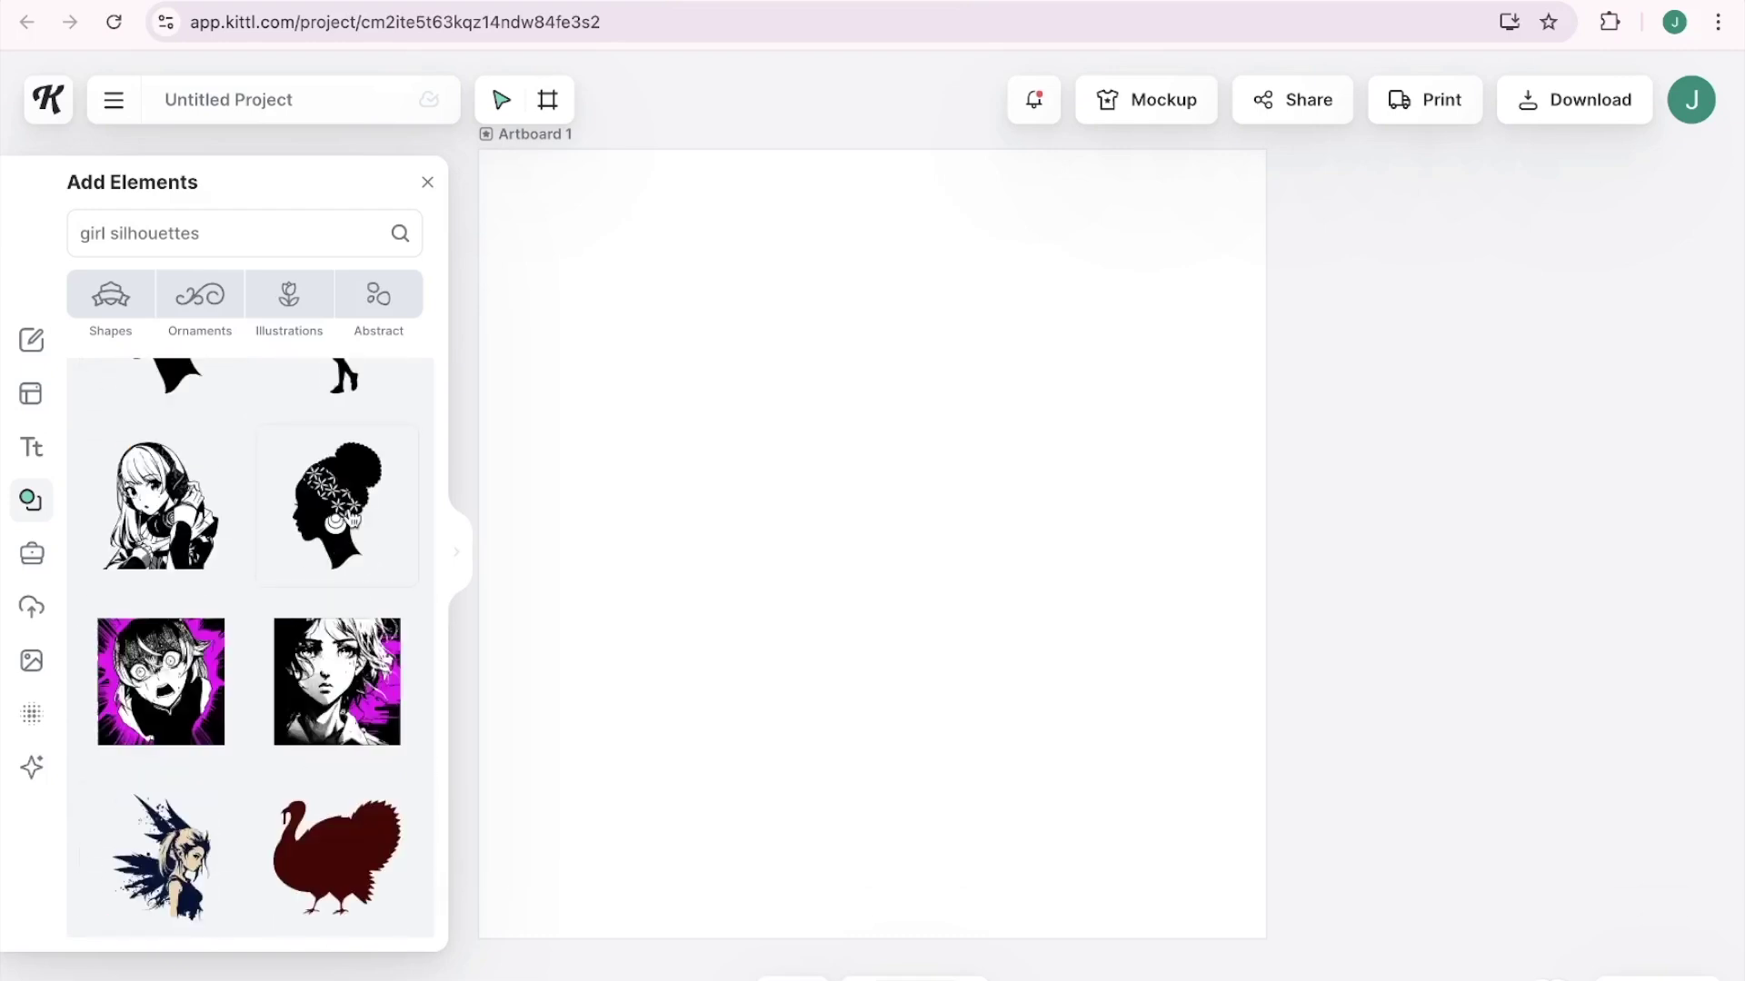
{"action": "scroll", "coordinate": [354, 520], "scroll_direction": "down", "scroll_amount": 3}
{"action": "scroll", "coordinate": [354, 520], "scroll_direction": "up", "scroll_amount": 2}
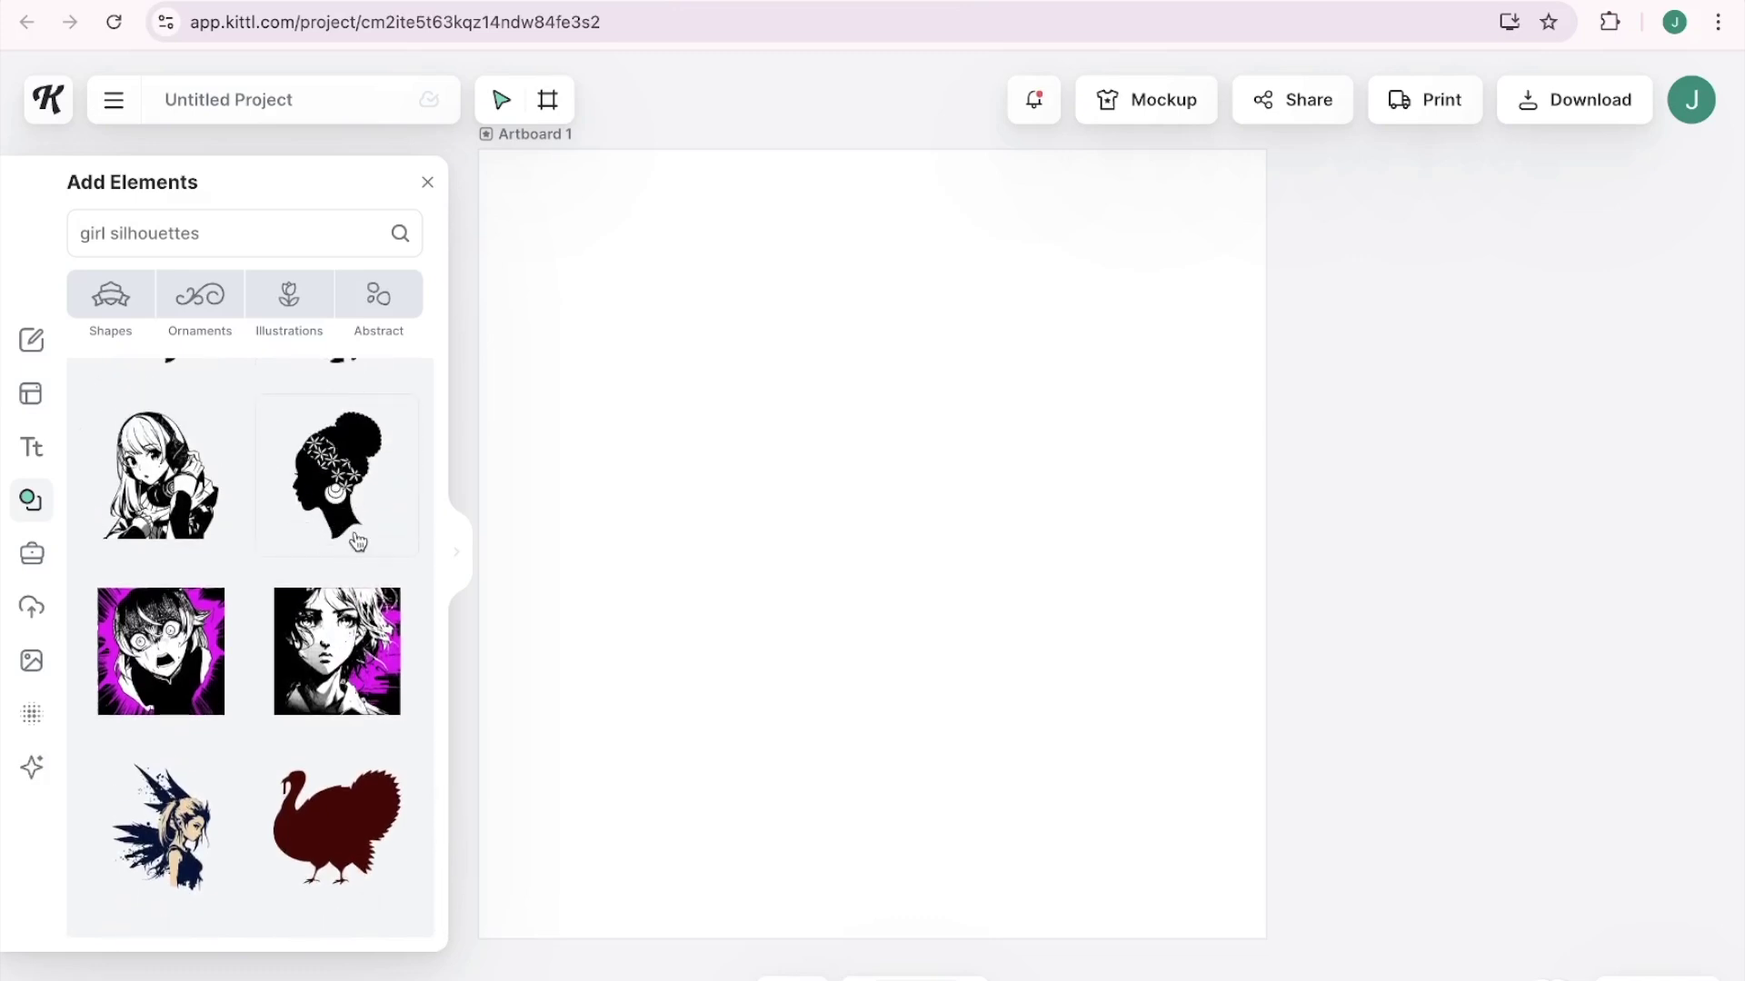
{"action": "scroll", "coordinate": [324, 498], "scroll_direction": "down", "scroll_amount": 8}
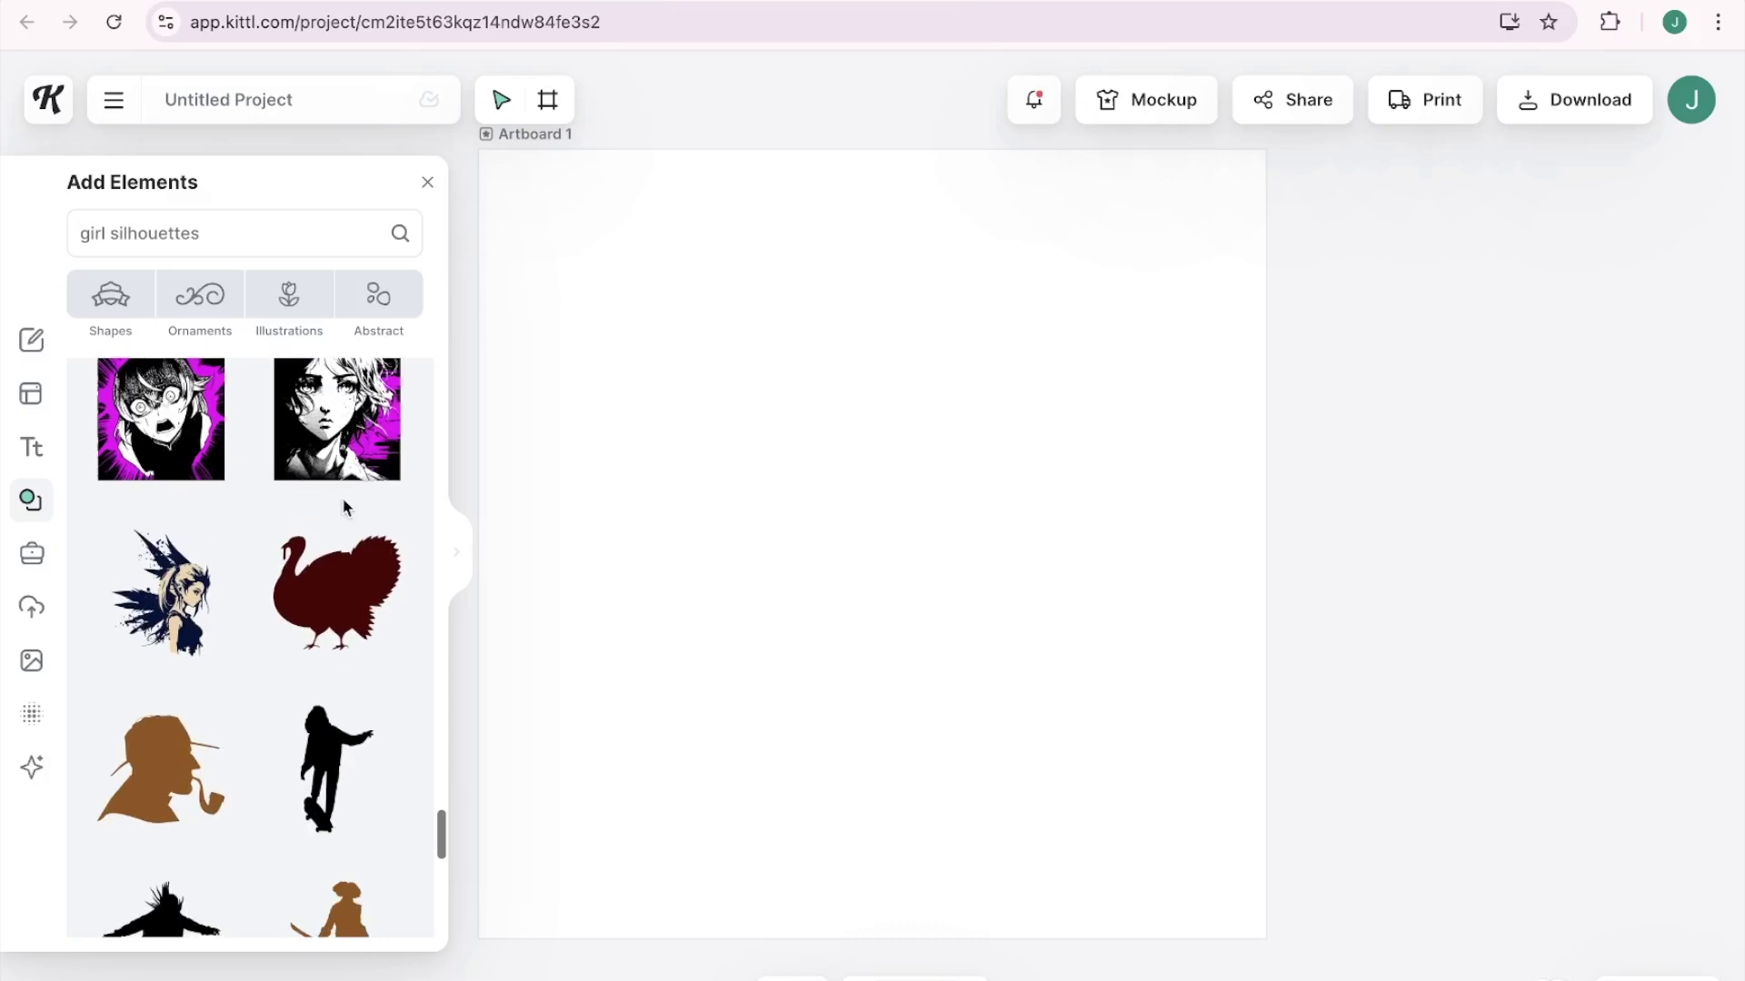
{"action": "scroll", "coordinate": [345, 507], "scroll_direction": "down", "scroll_amount": 5}
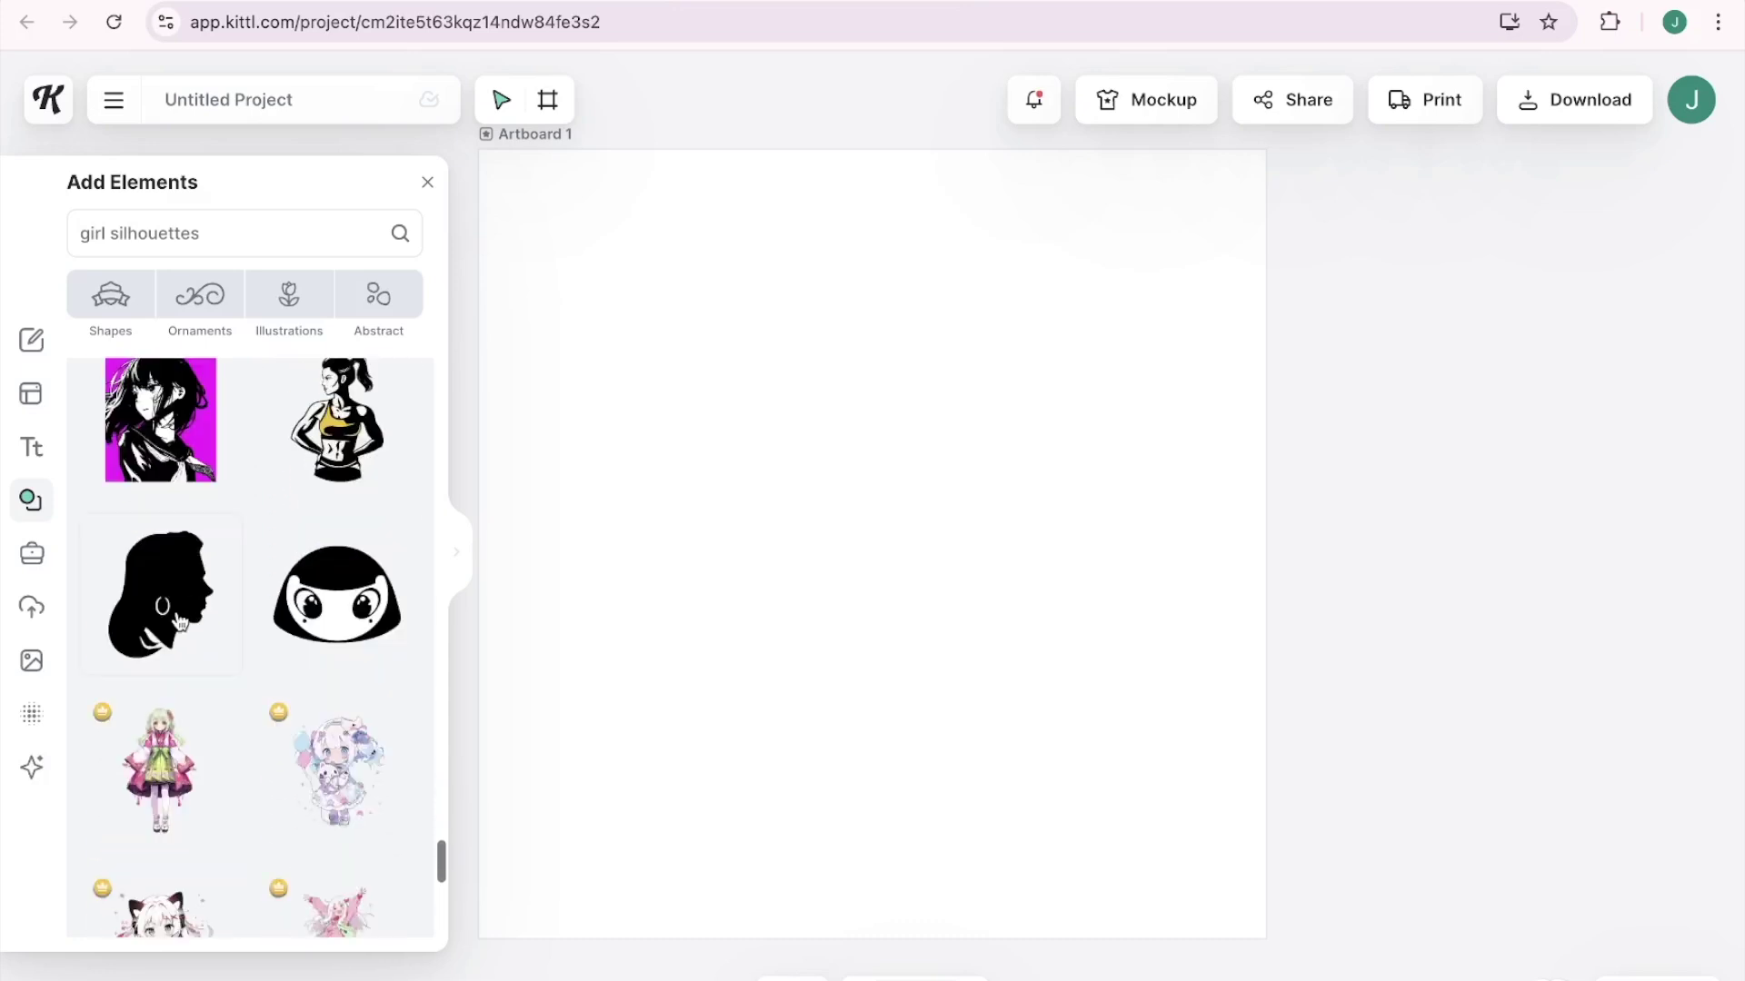
{"action": "scroll", "coordinate": [185, 620], "scroll_direction": "down", "scroll_amount": 3}
{"action": "scroll", "coordinate": [185, 620], "scroll_direction": "up", "scroll_amount": 8}
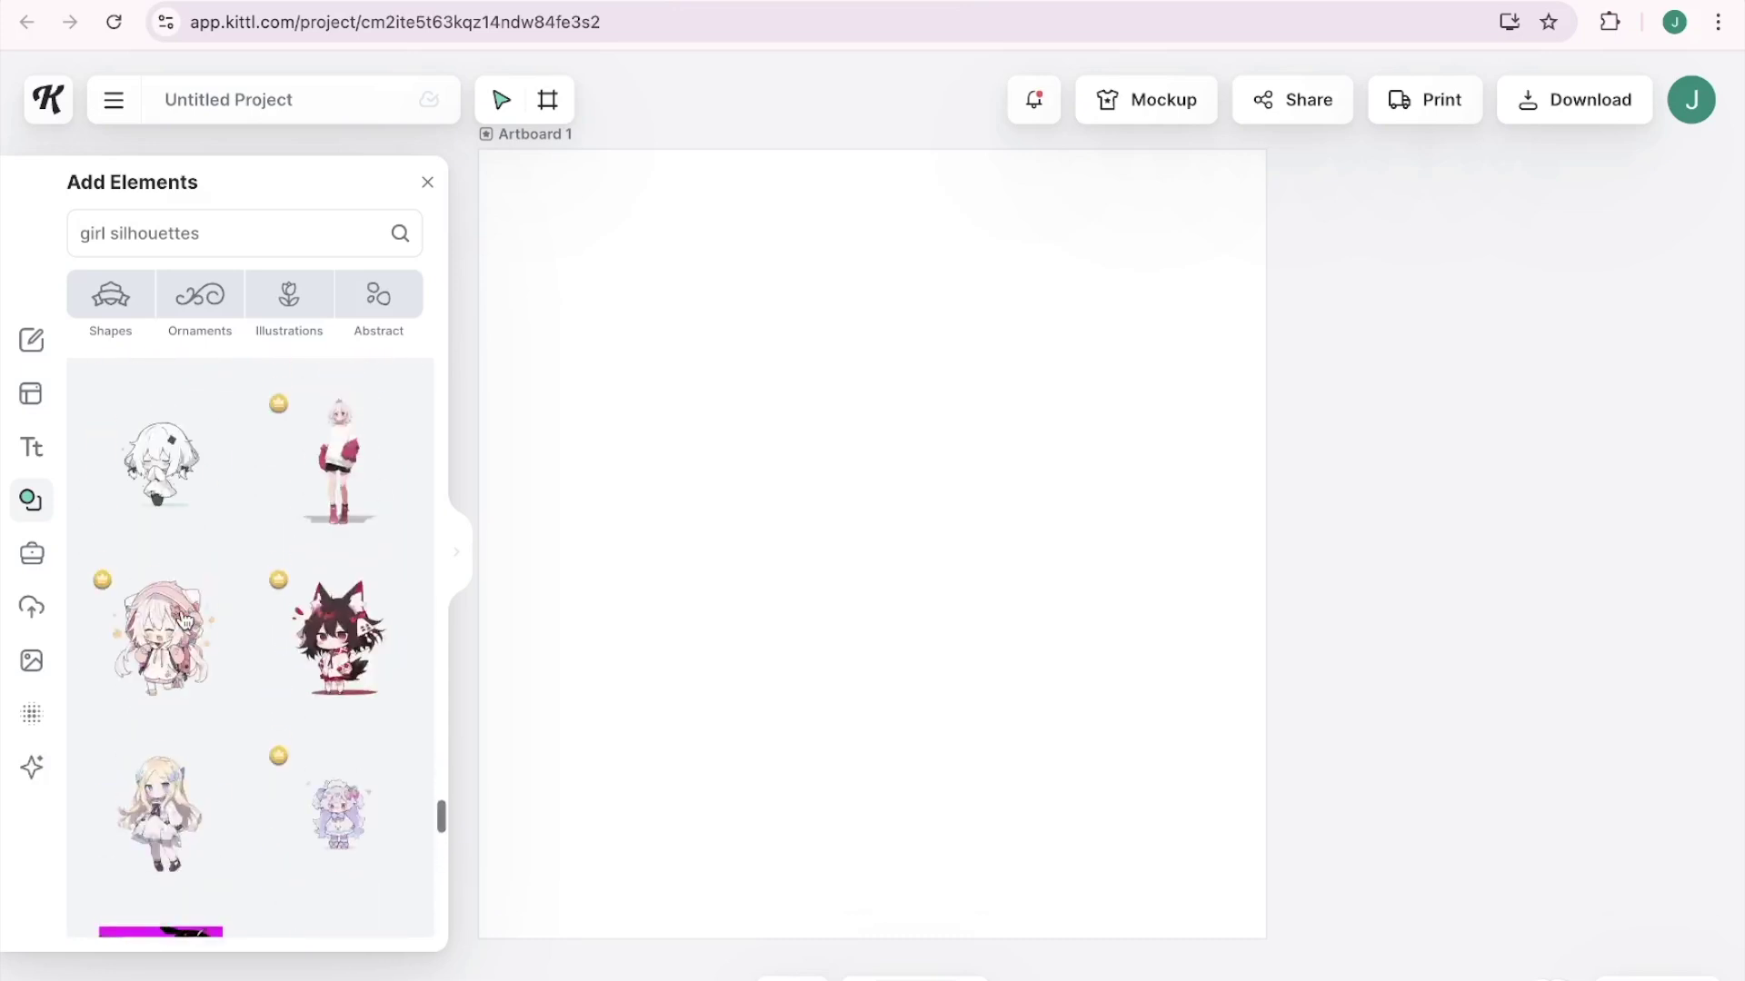
{"action": "scroll", "coordinate": [185, 621], "scroll_direction": "up", "scroll_amount": 10}
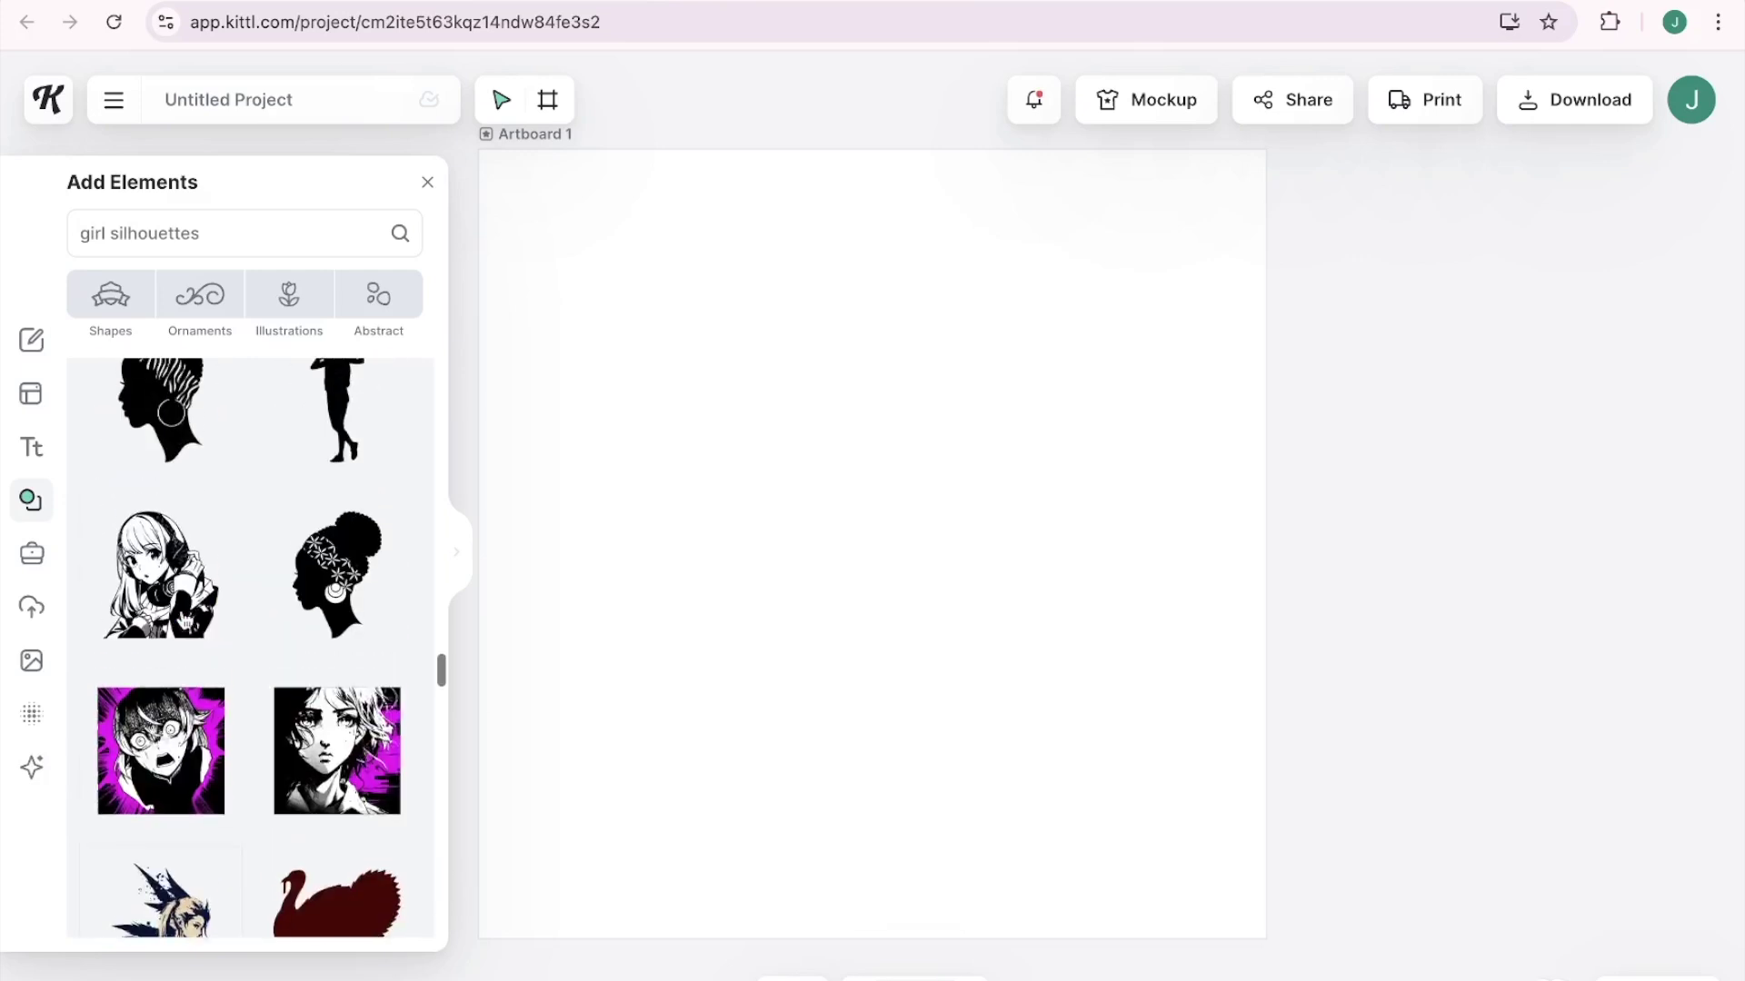
{"action": "scroll", "coordinate": [186, 620], "scroll_direction": "down", "scroll_amount": 1}
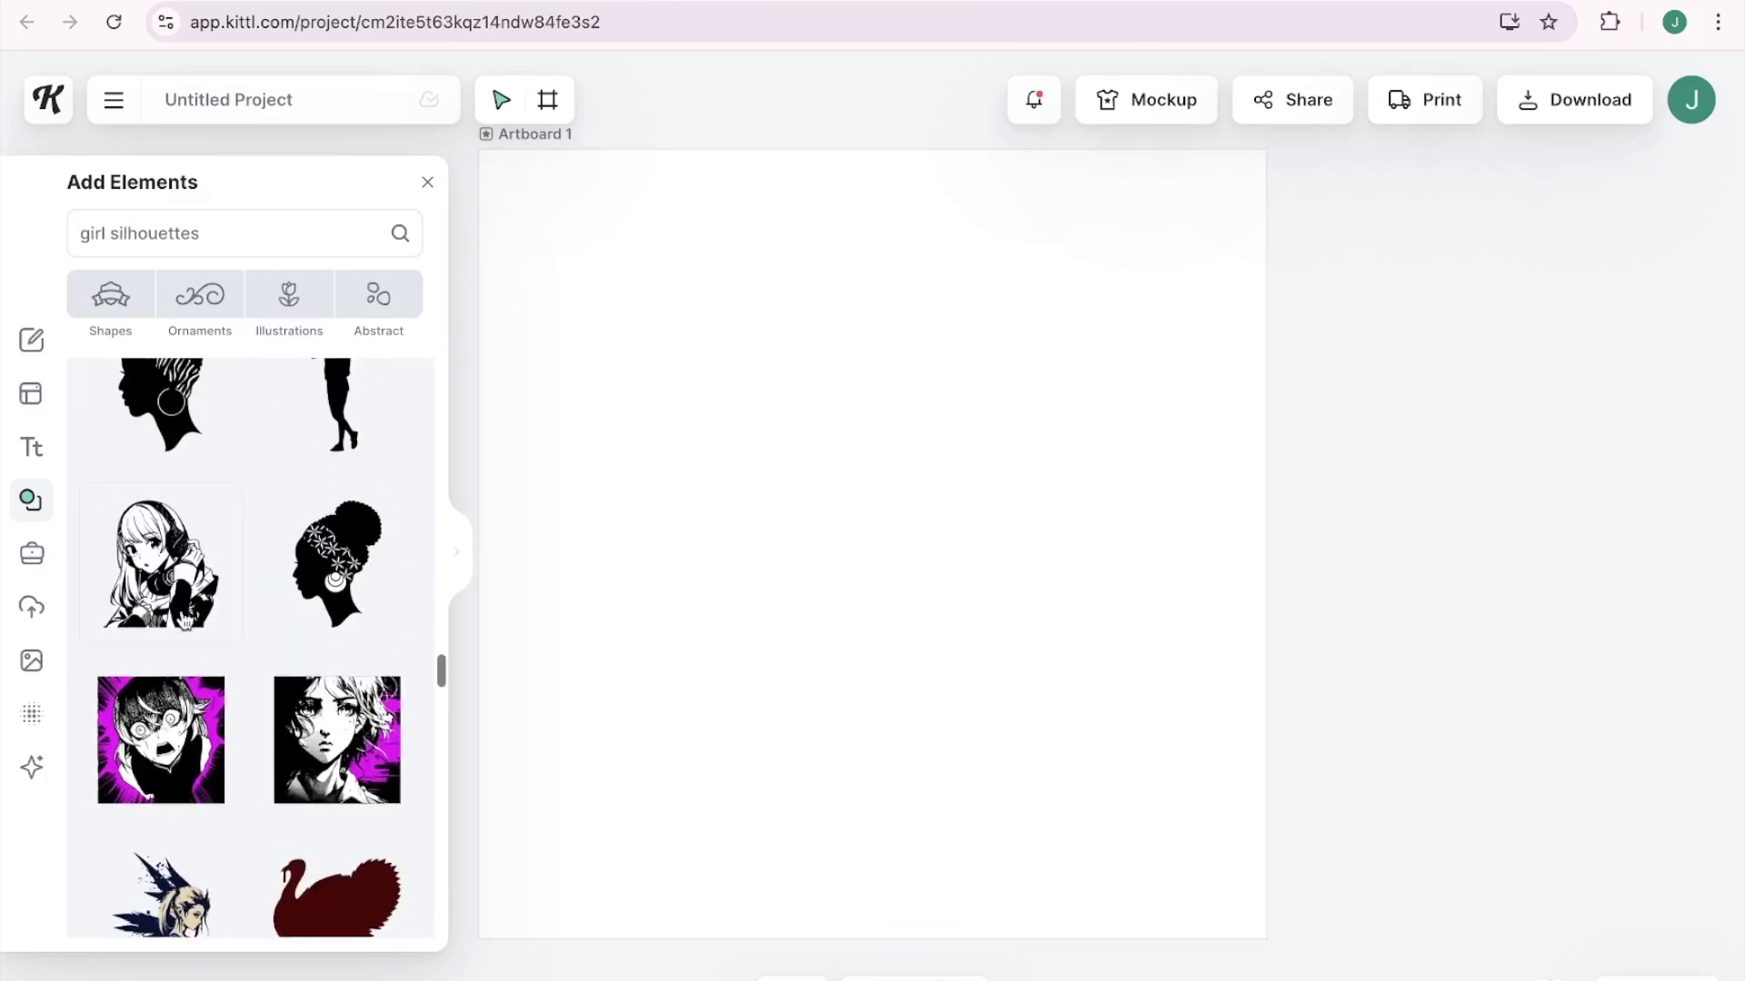
{"action": "left_click", "coordinate": [337, 564]}
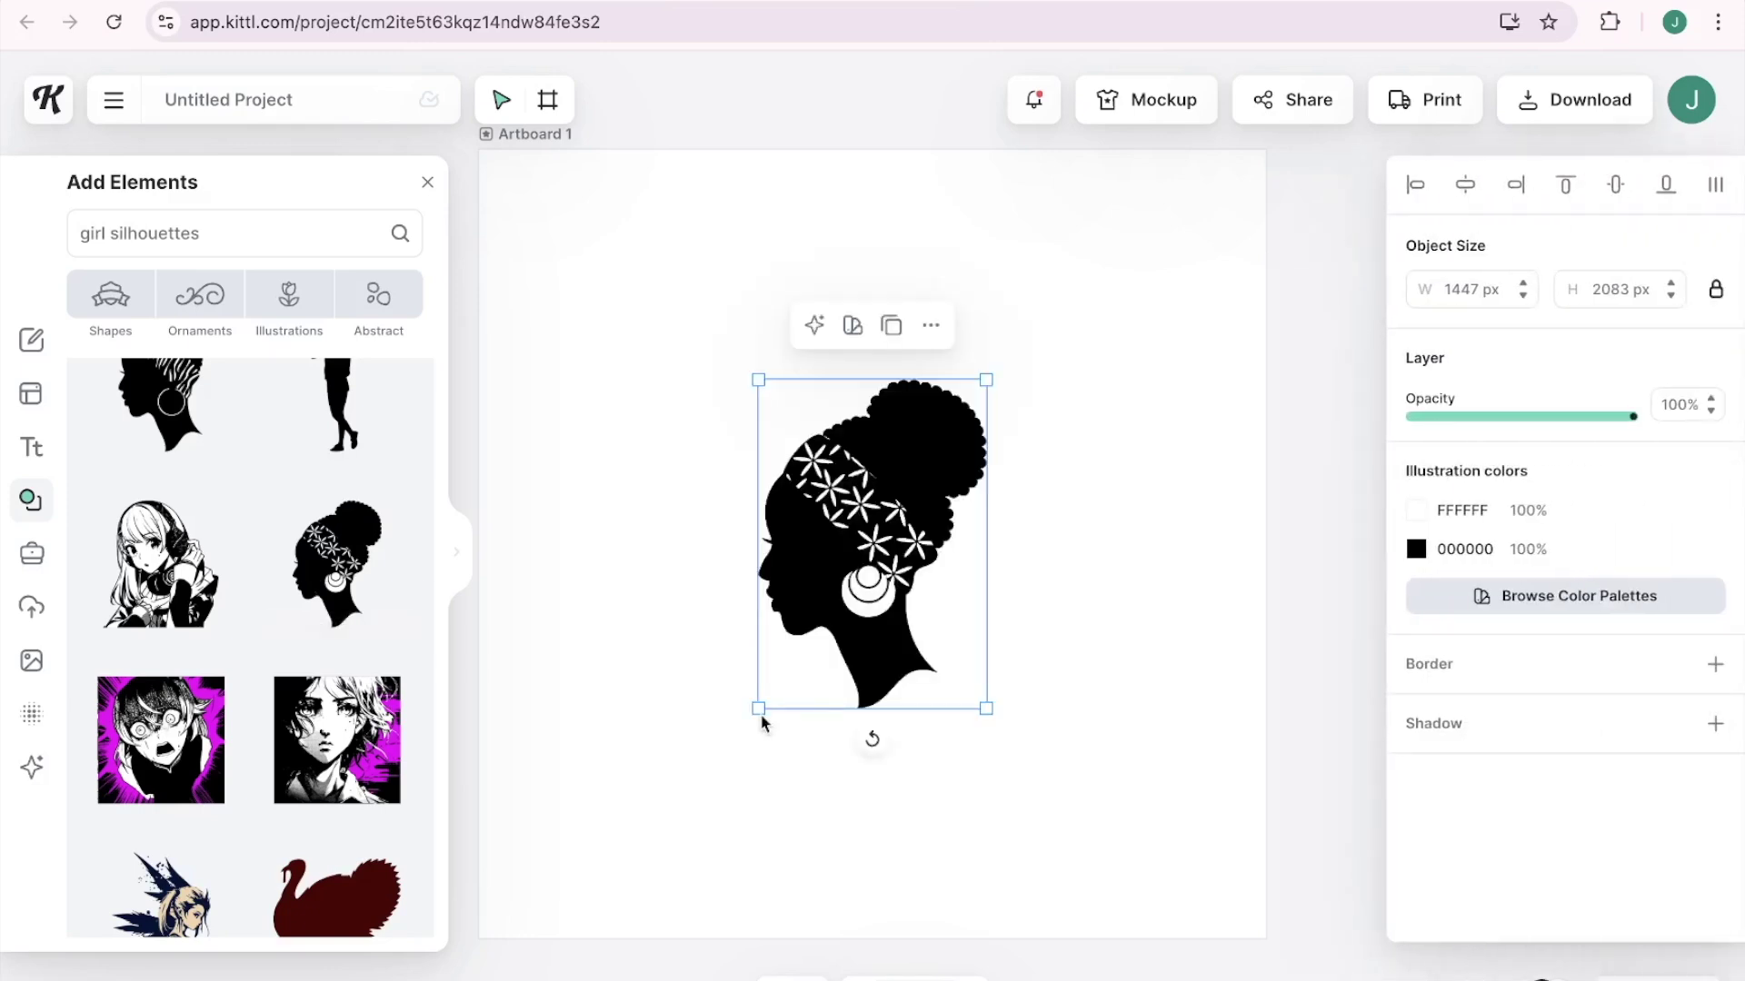
Enlarge the silhouette and change its white FFFFFF flowers and earring to black.
{"action": "left_click_drag", "start_coordinate": [757, 710], "coordinate": [572, 971]}
{"action": "left_click_drag", "start_coordinate": [771, 796], "coordinate": [869, 656]}
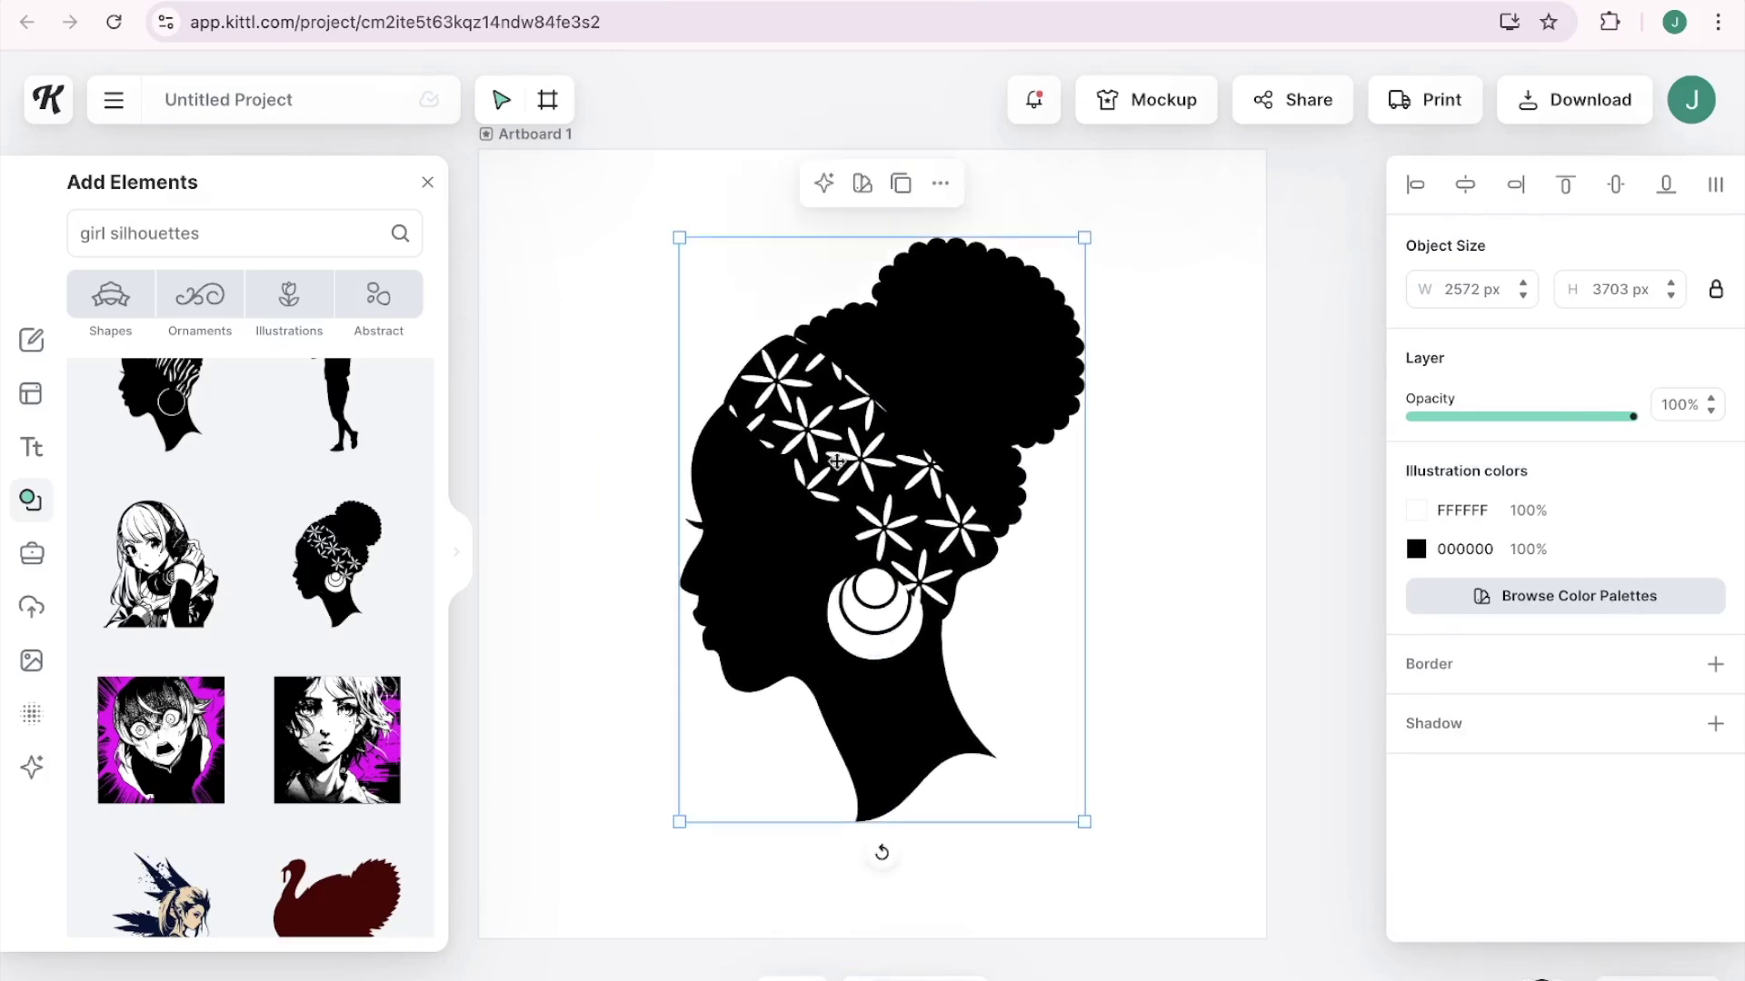
{"action": "left_click", "coordinate": [1420, 522]}
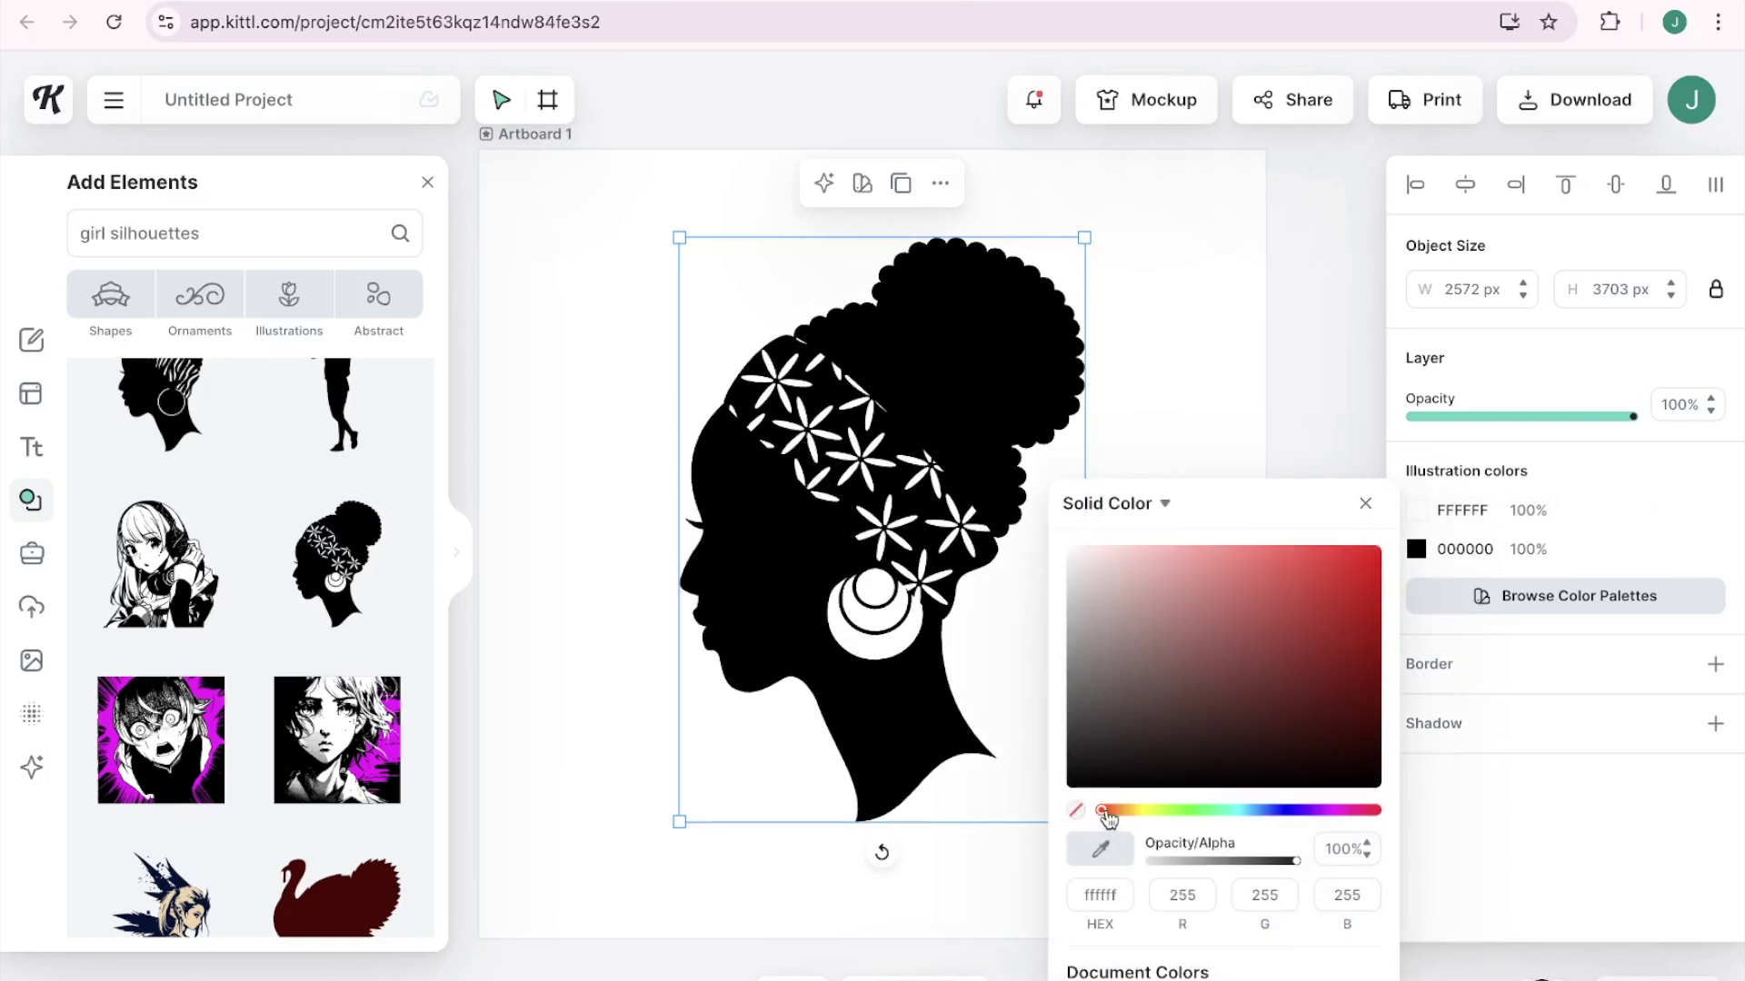
{"action": "left_click_drag", "start_coordinate": [1124, 818], "coordinate": [1137, 814]}
{"action": "left_click", "coordinate": [1302, 602]}
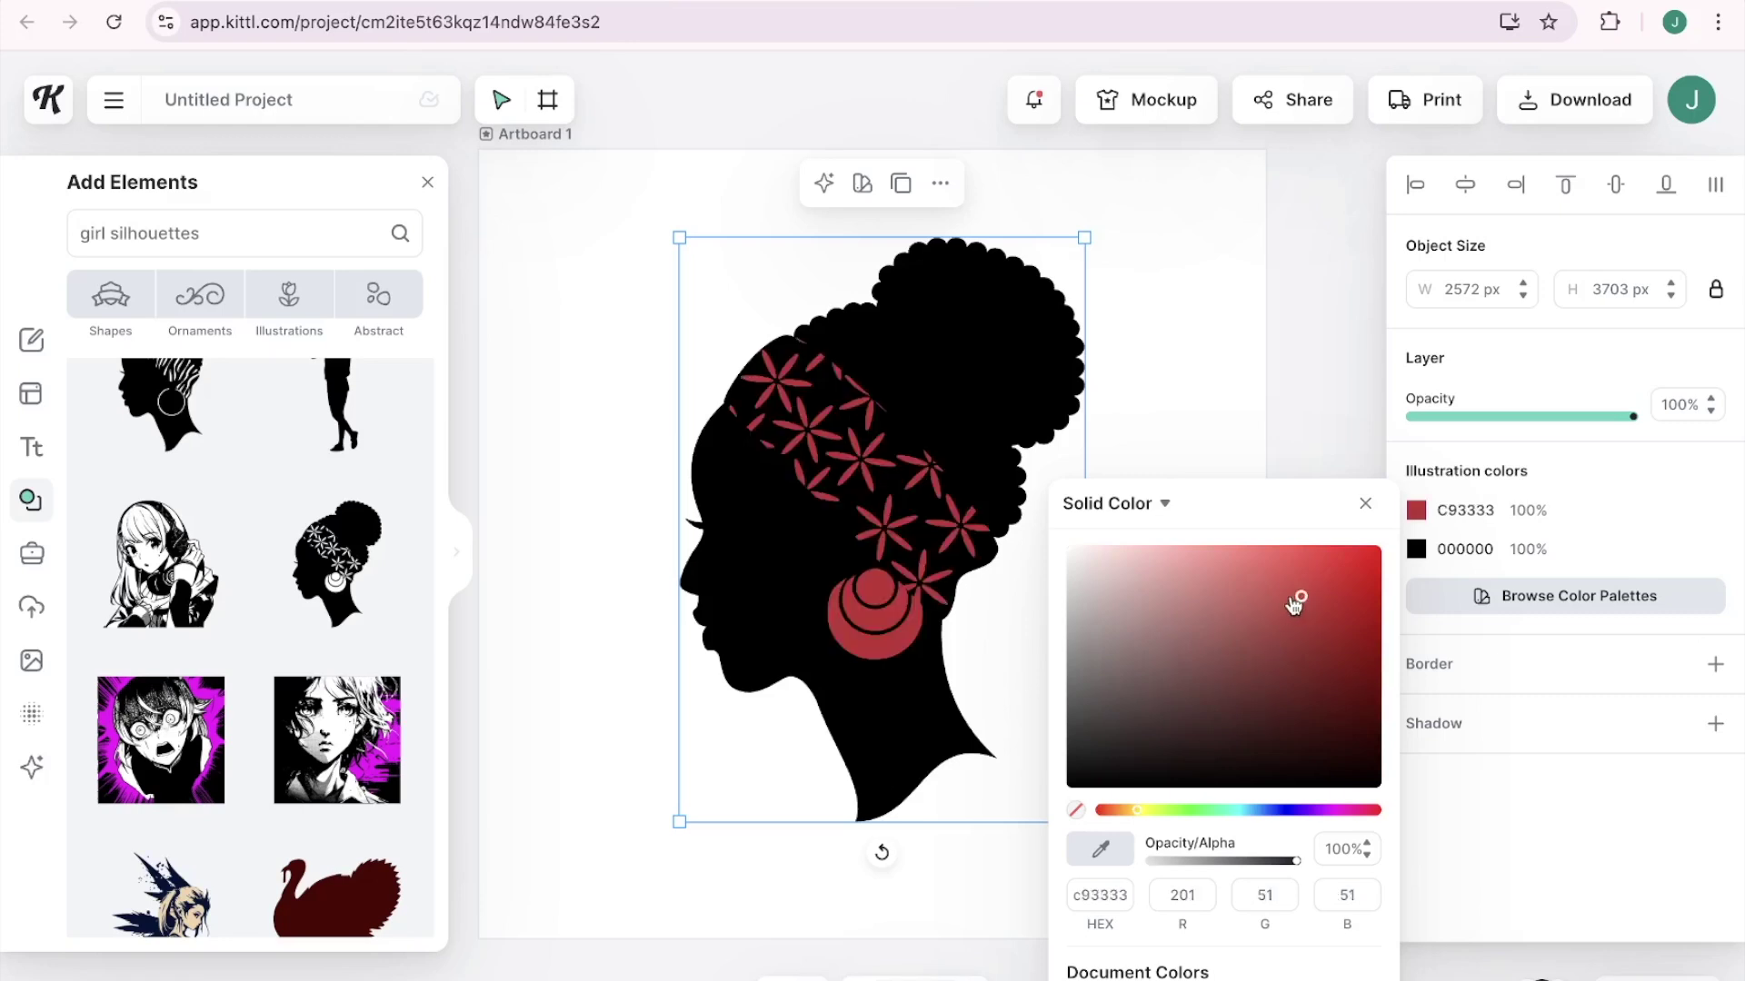
{"action": "left_click", "coordinate": [1070, 787]}
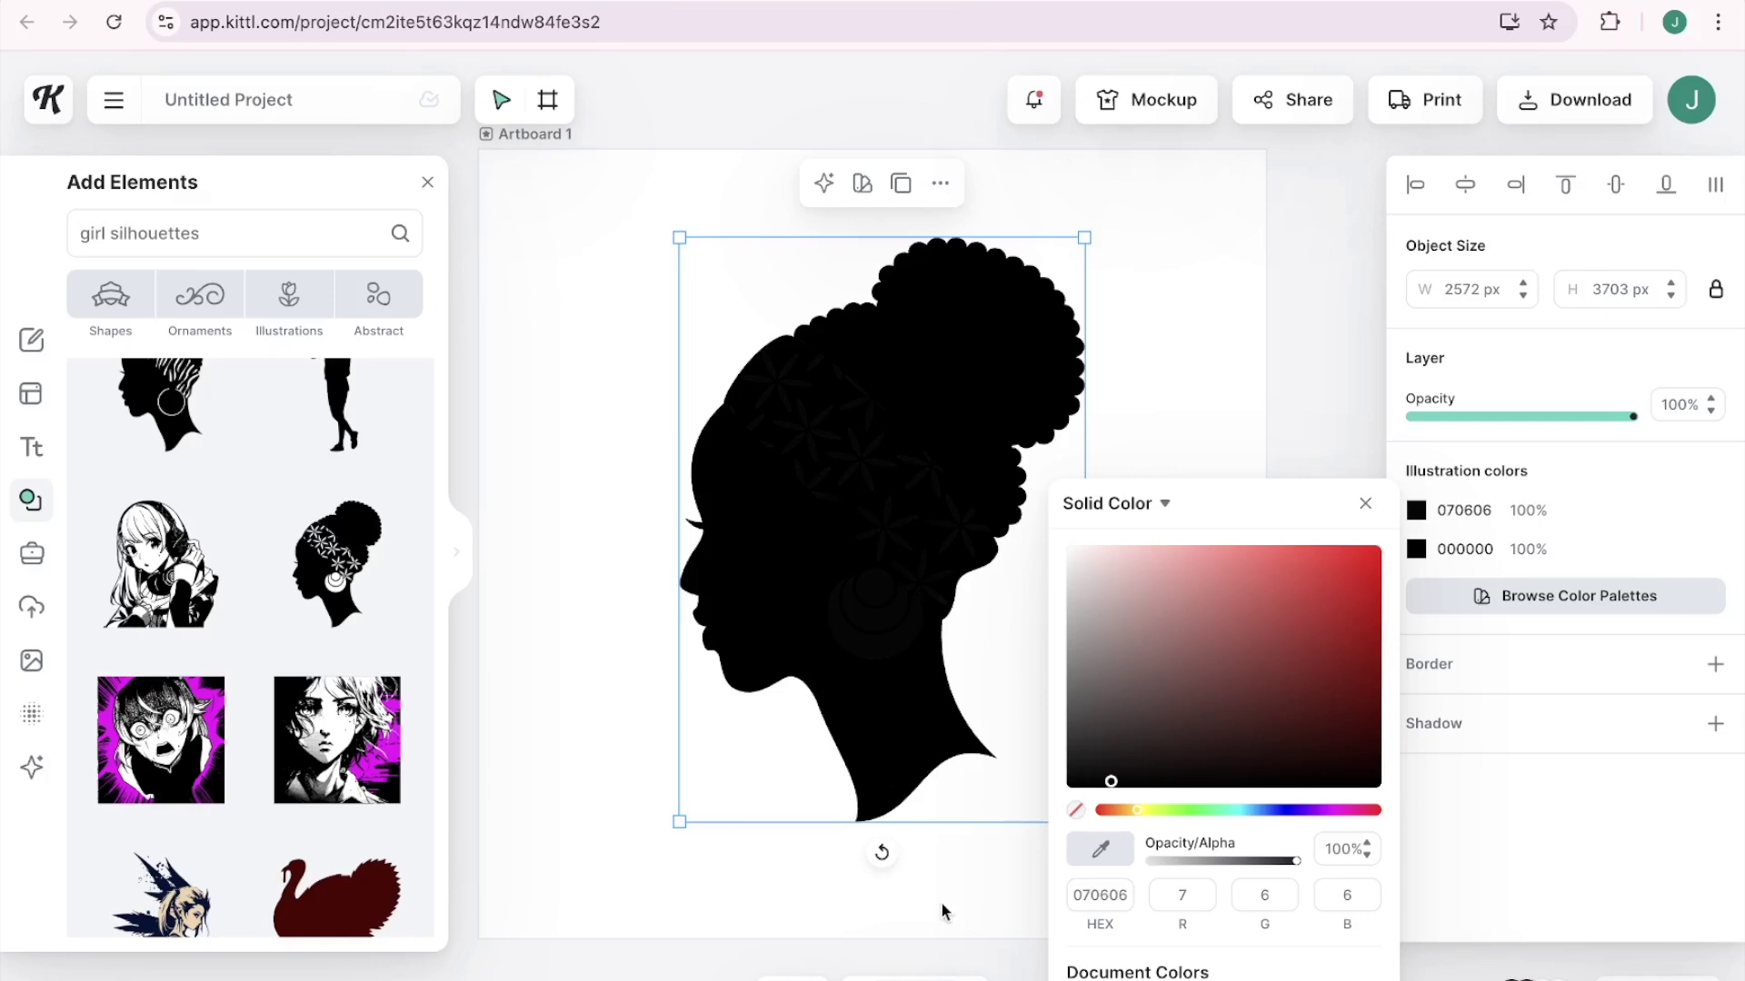
{"action": "left_click", "coordinate": [950, 876]}
Scale the silhouette up further, centre it on the artboard, and close the Elements panel.
{"action": "left_click", "coordinate": [900, 586]}
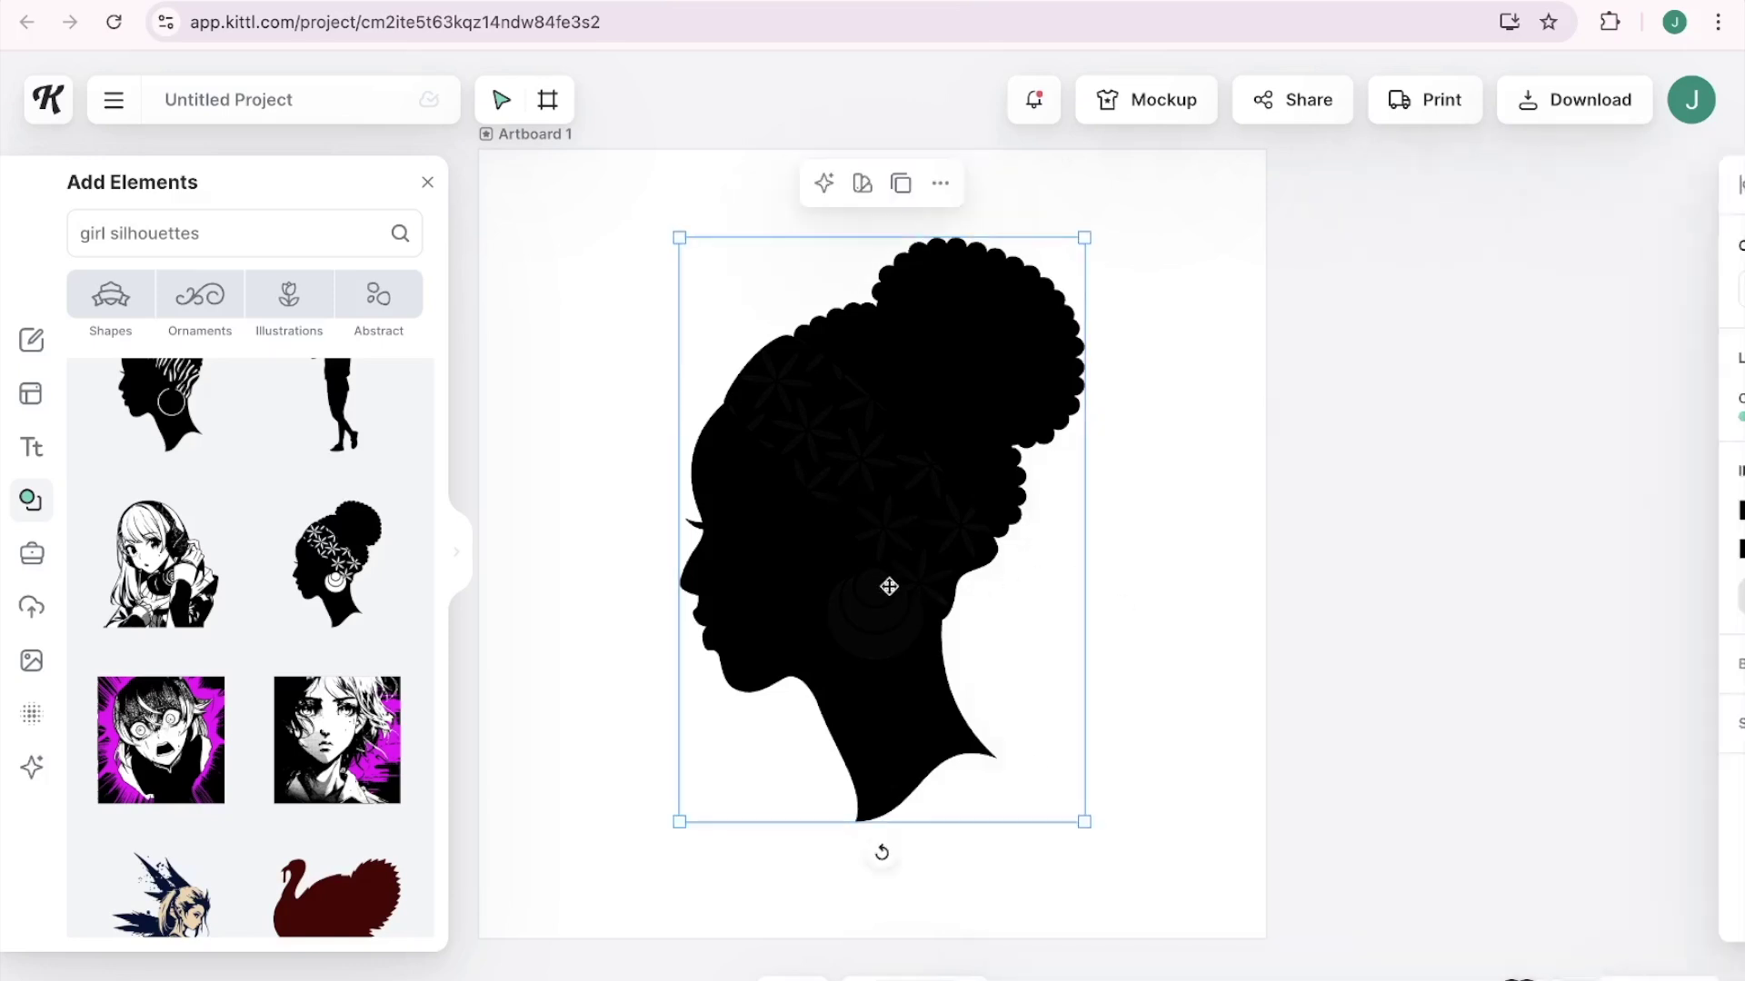
{"action": "left_click_drag", "start_coordinate": [1083, 822], "coordinate": [1152, 916]}
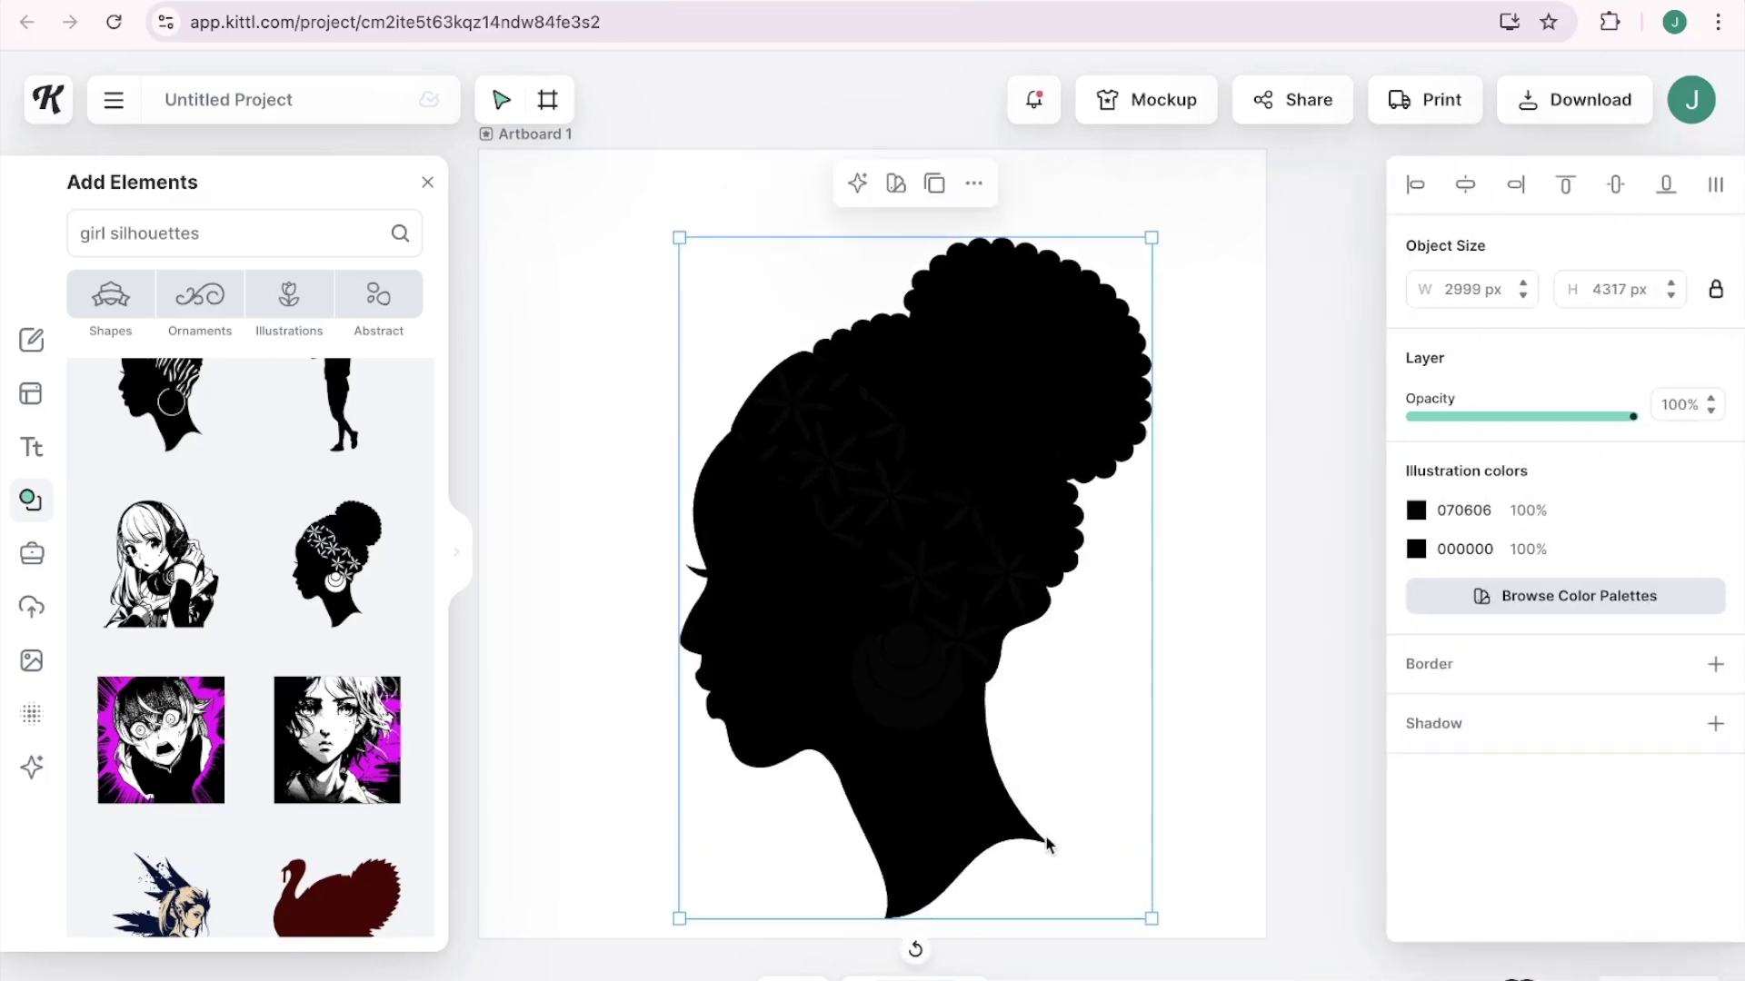
{"action": "left_click_drag", "start_coordinate": [1036, 831], "coordinate": [982, 806]}
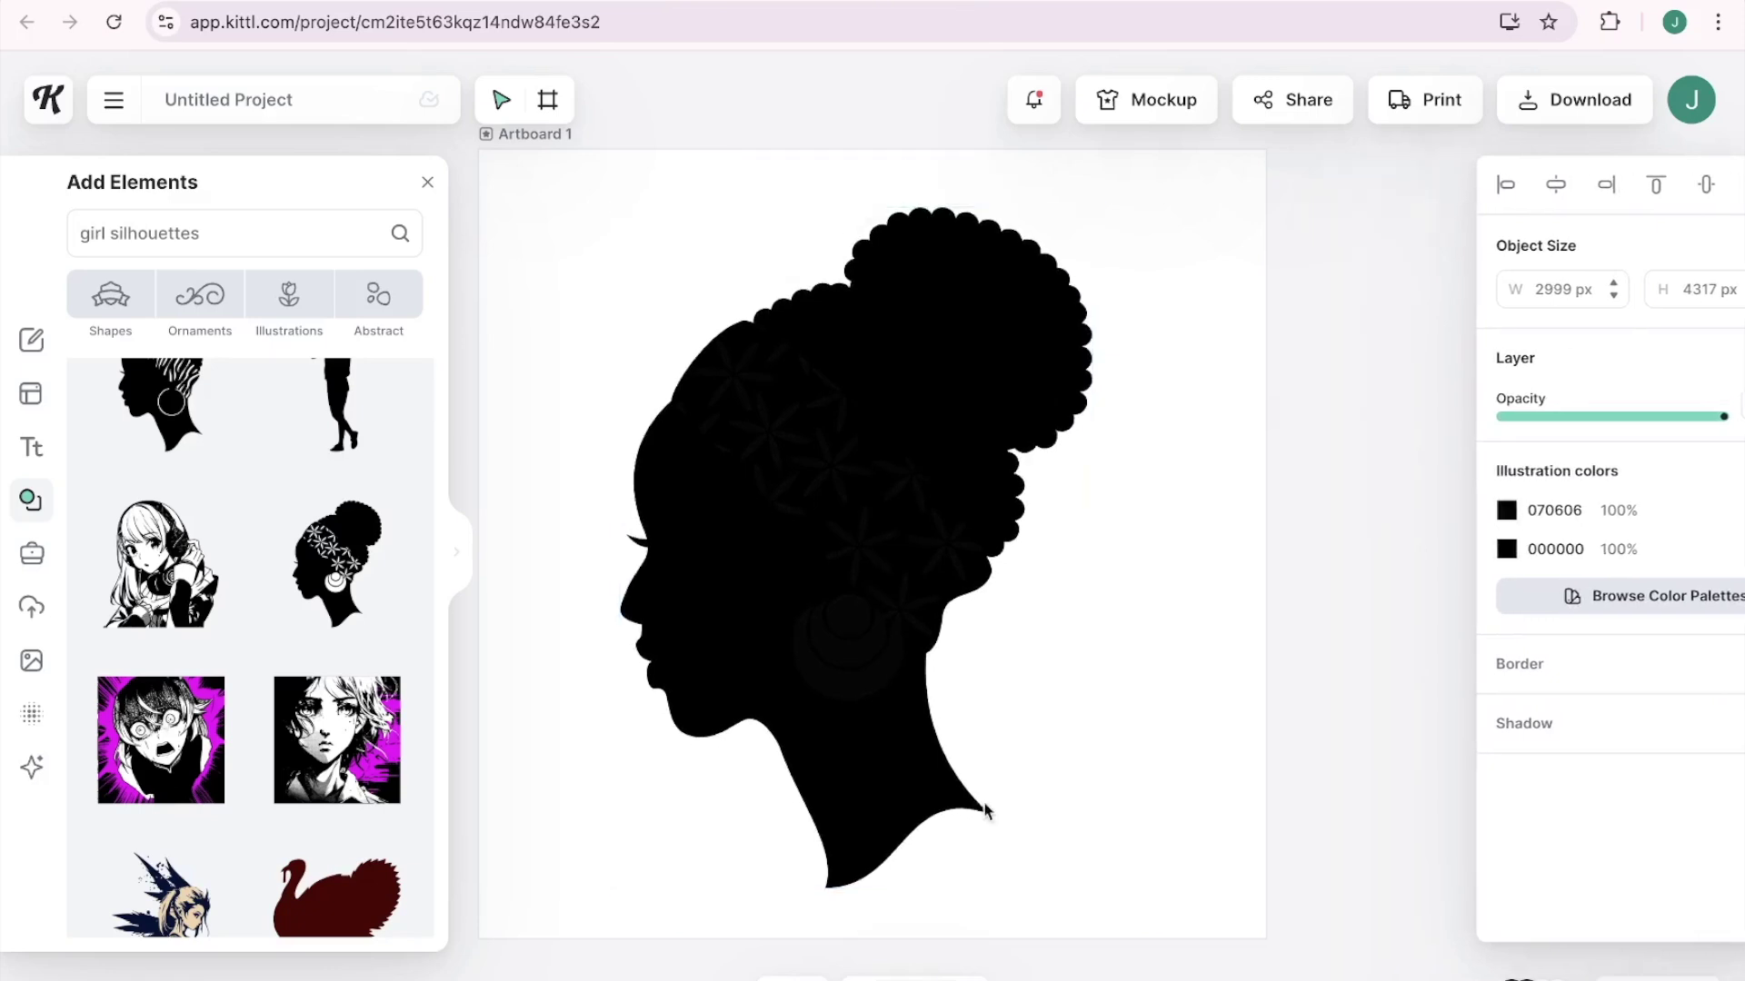
{"action": "left_click_drag", "start_coordinate": [921, 757], "coordinate": [939, 755]}
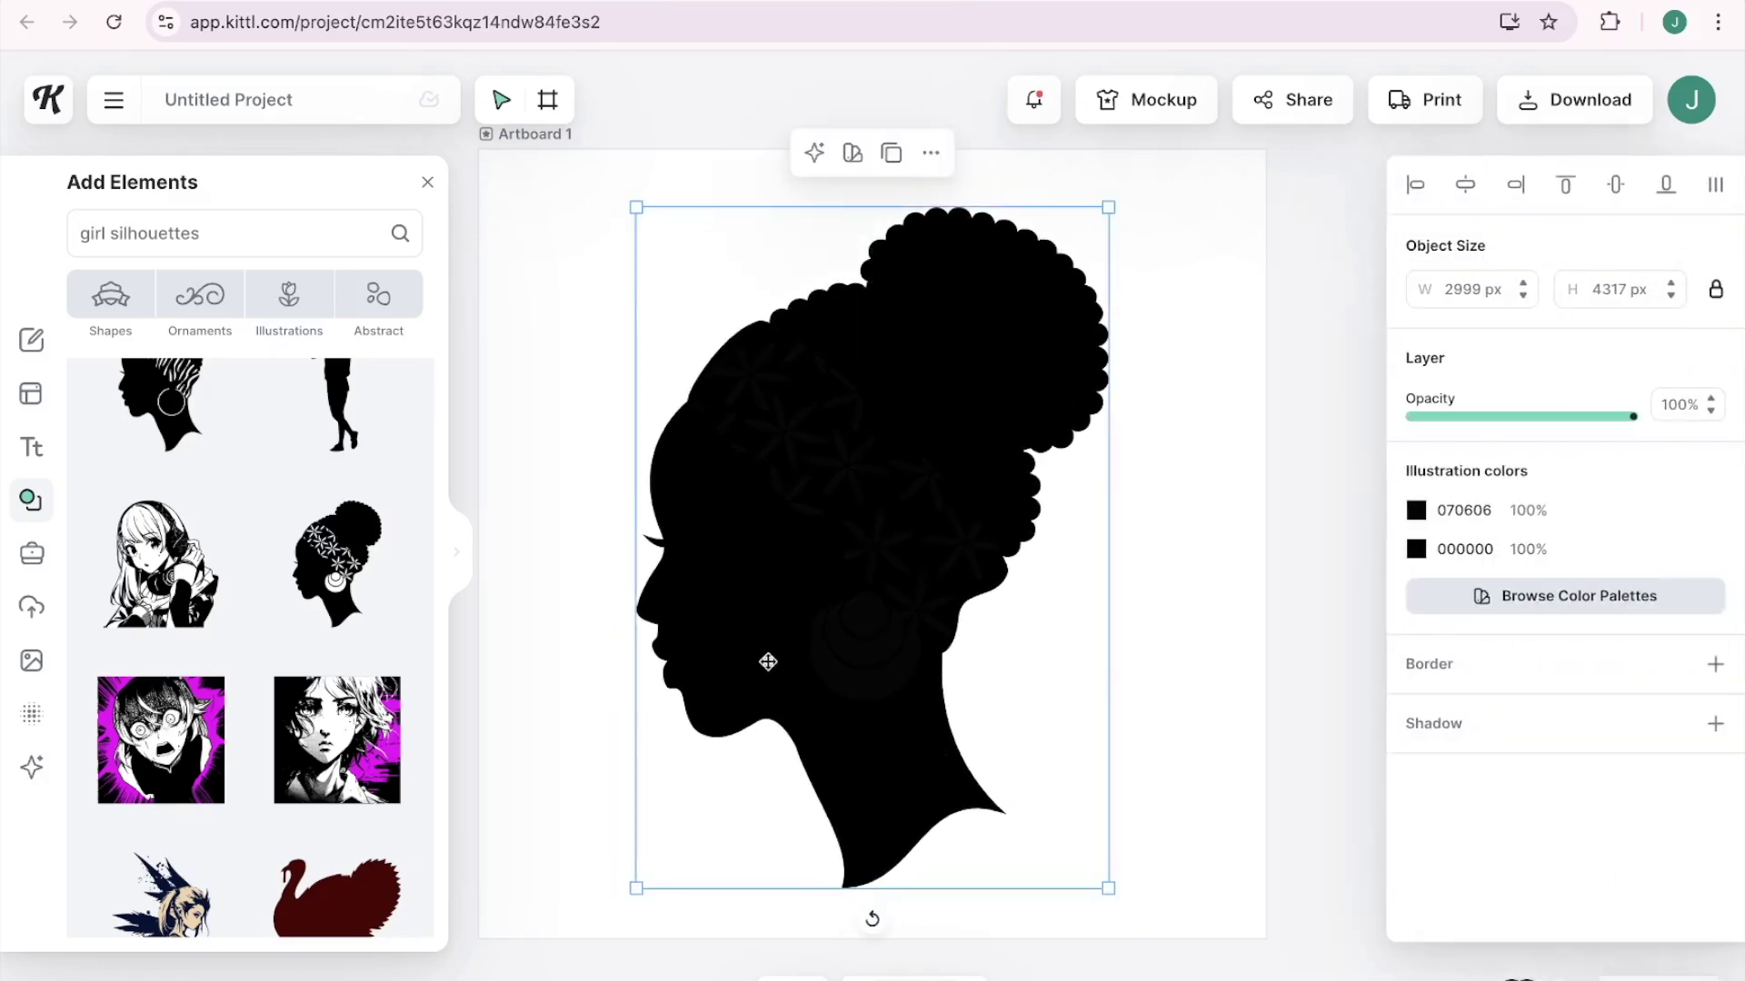
{"action": "left_click", "coordinate": [428, 186]}
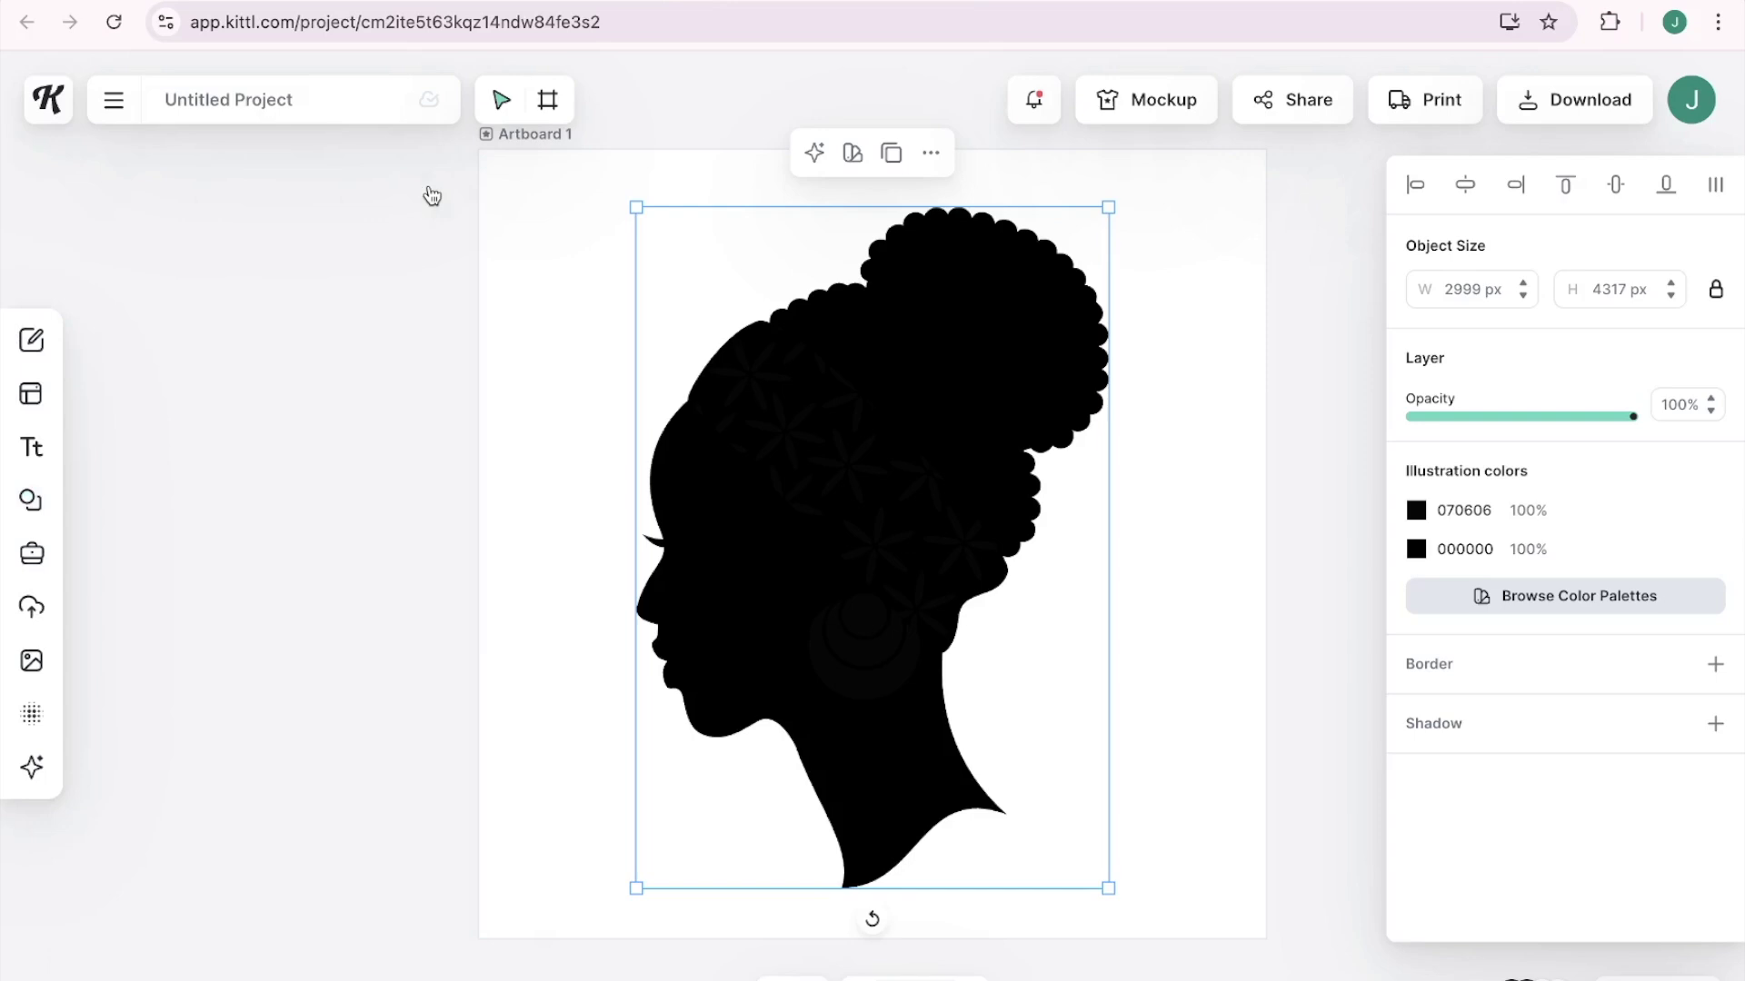
{"action": "left_click", "coordinate": [1181, 582]}
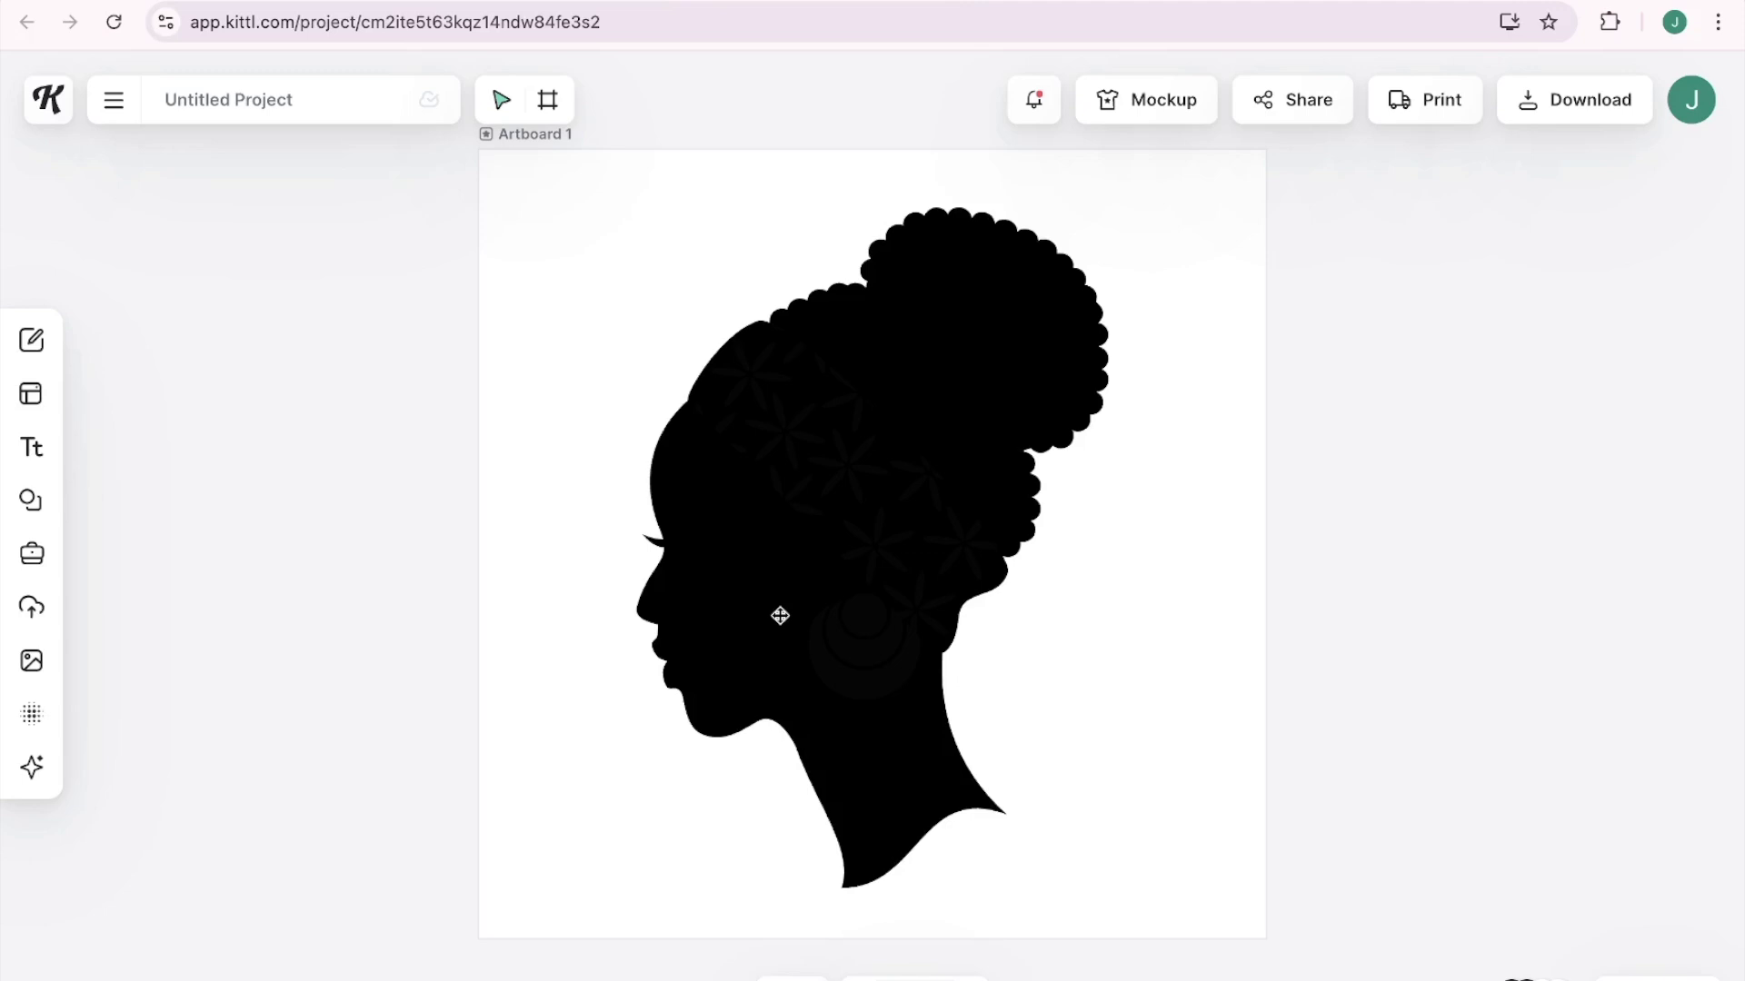
Add a bold BE headline, scale it up and place it right of the artboard.
{"action": "left_click", "coordinate": [41, 454]}
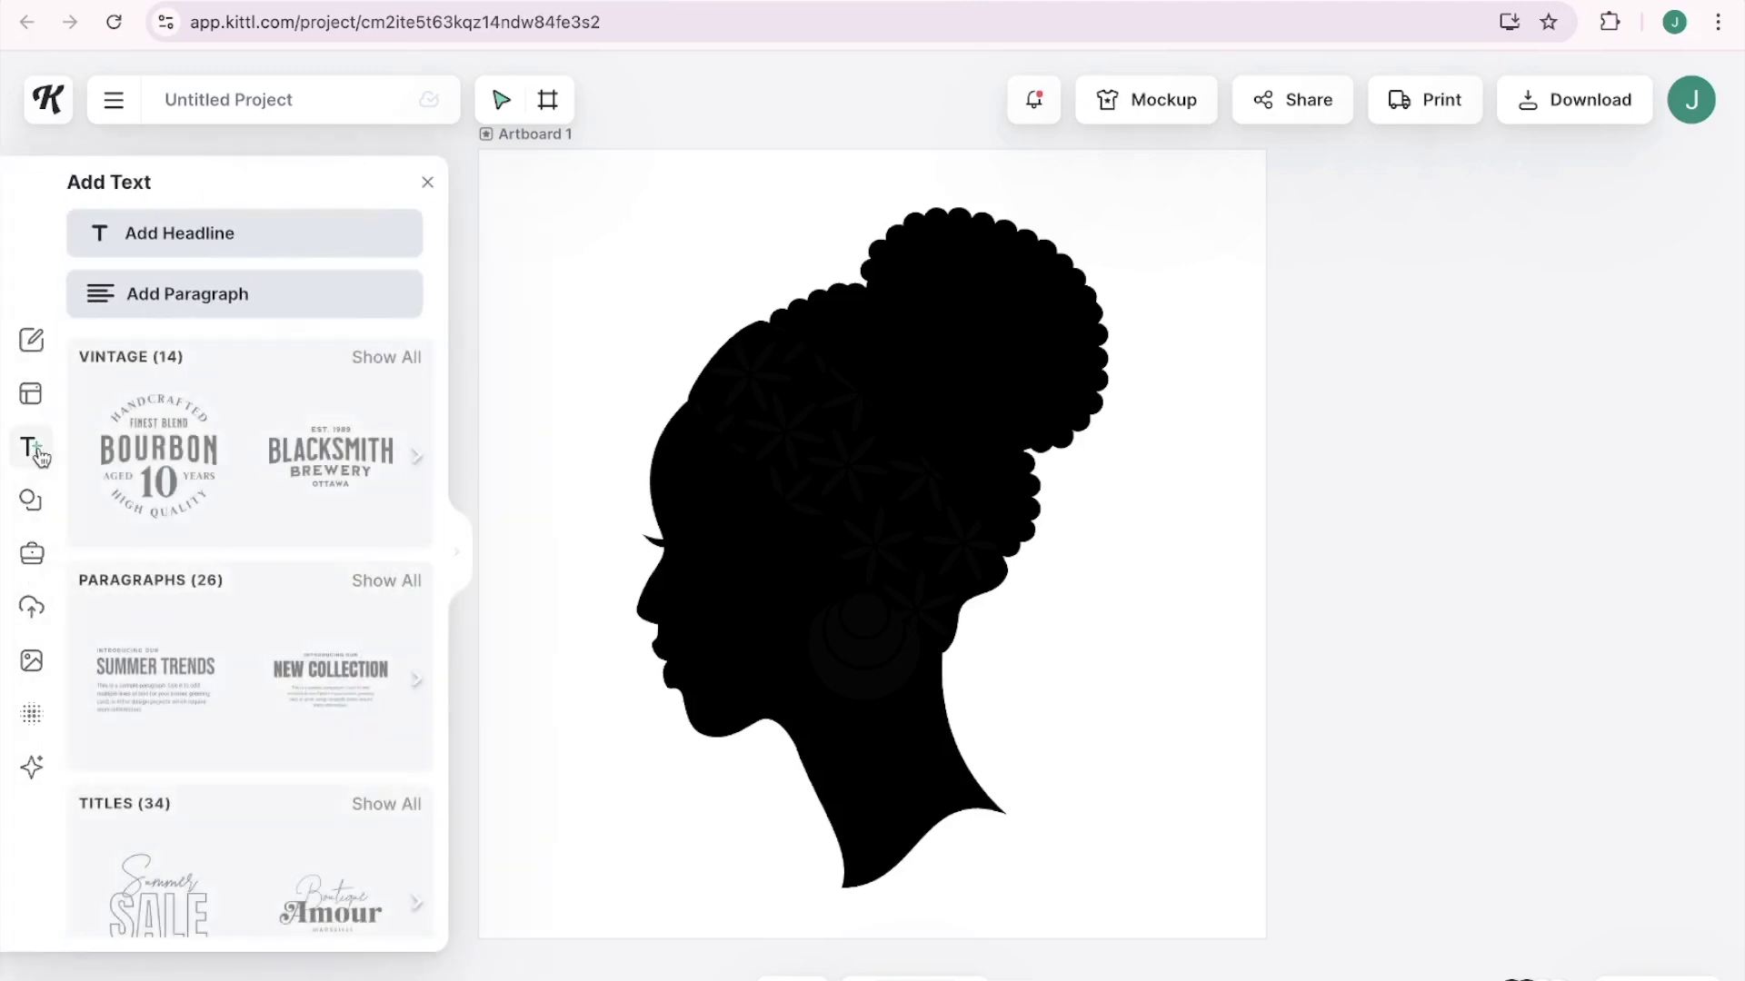
{"action": "left_click", "coordinate": [178, 239]}
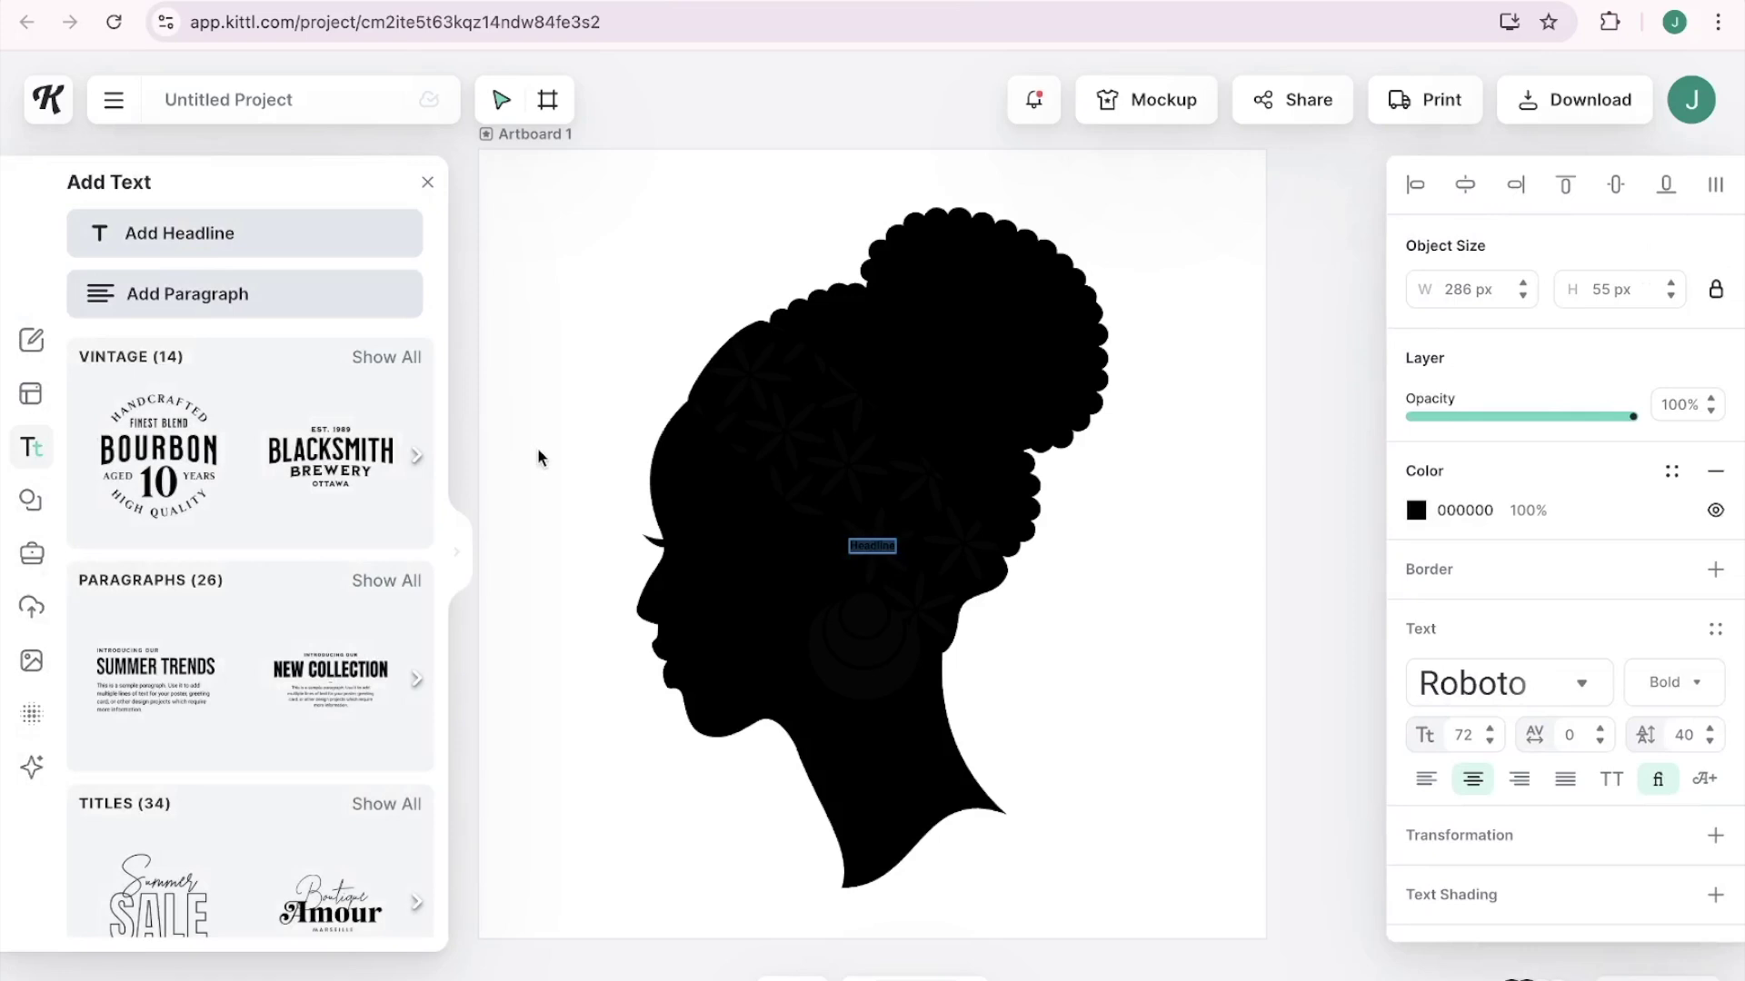
{"action": "key", "text": "BackSpace"}
{"action": "key", "text": "Escape"}
{"action": "left_click_drag", "start_coordinate": [879, 546], "coordinate": [1309, 411]}
{"action": "left_click_drag", "start_coordinate": [1285, 419], "coordinate": [1082, 529]}
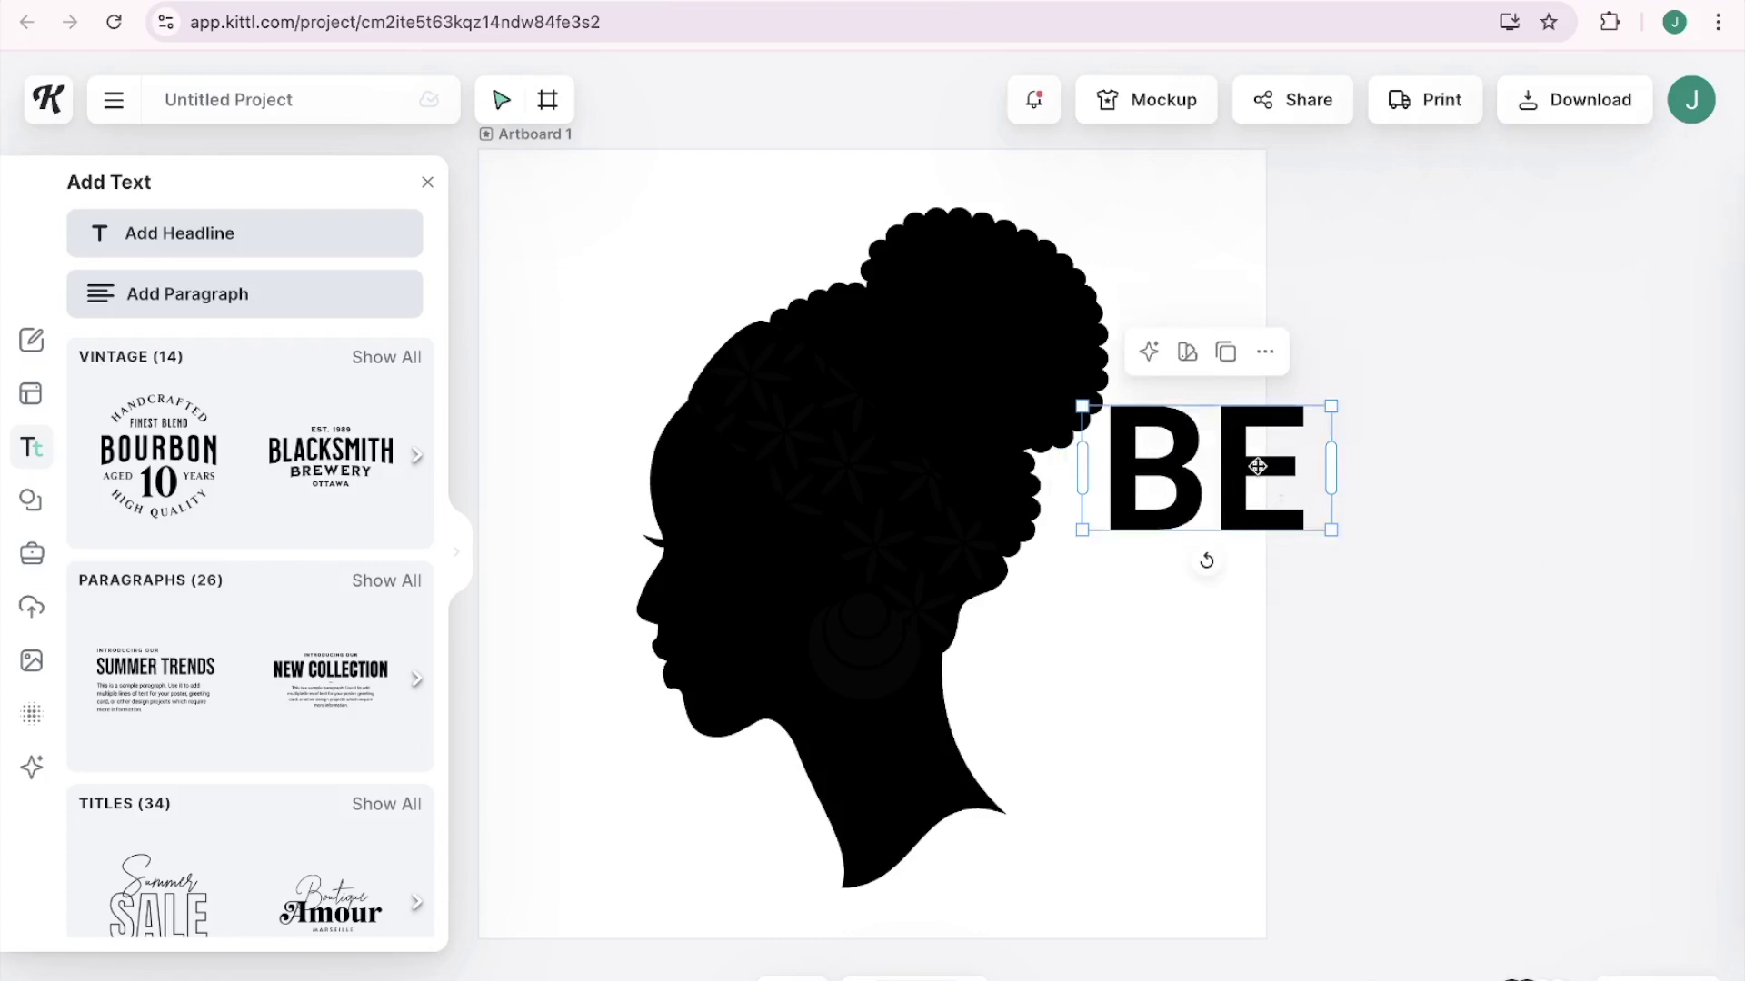
{"action": "left_click_drag", "start_coordinate": [1258, 466], "coordinate": [1421, 350]}
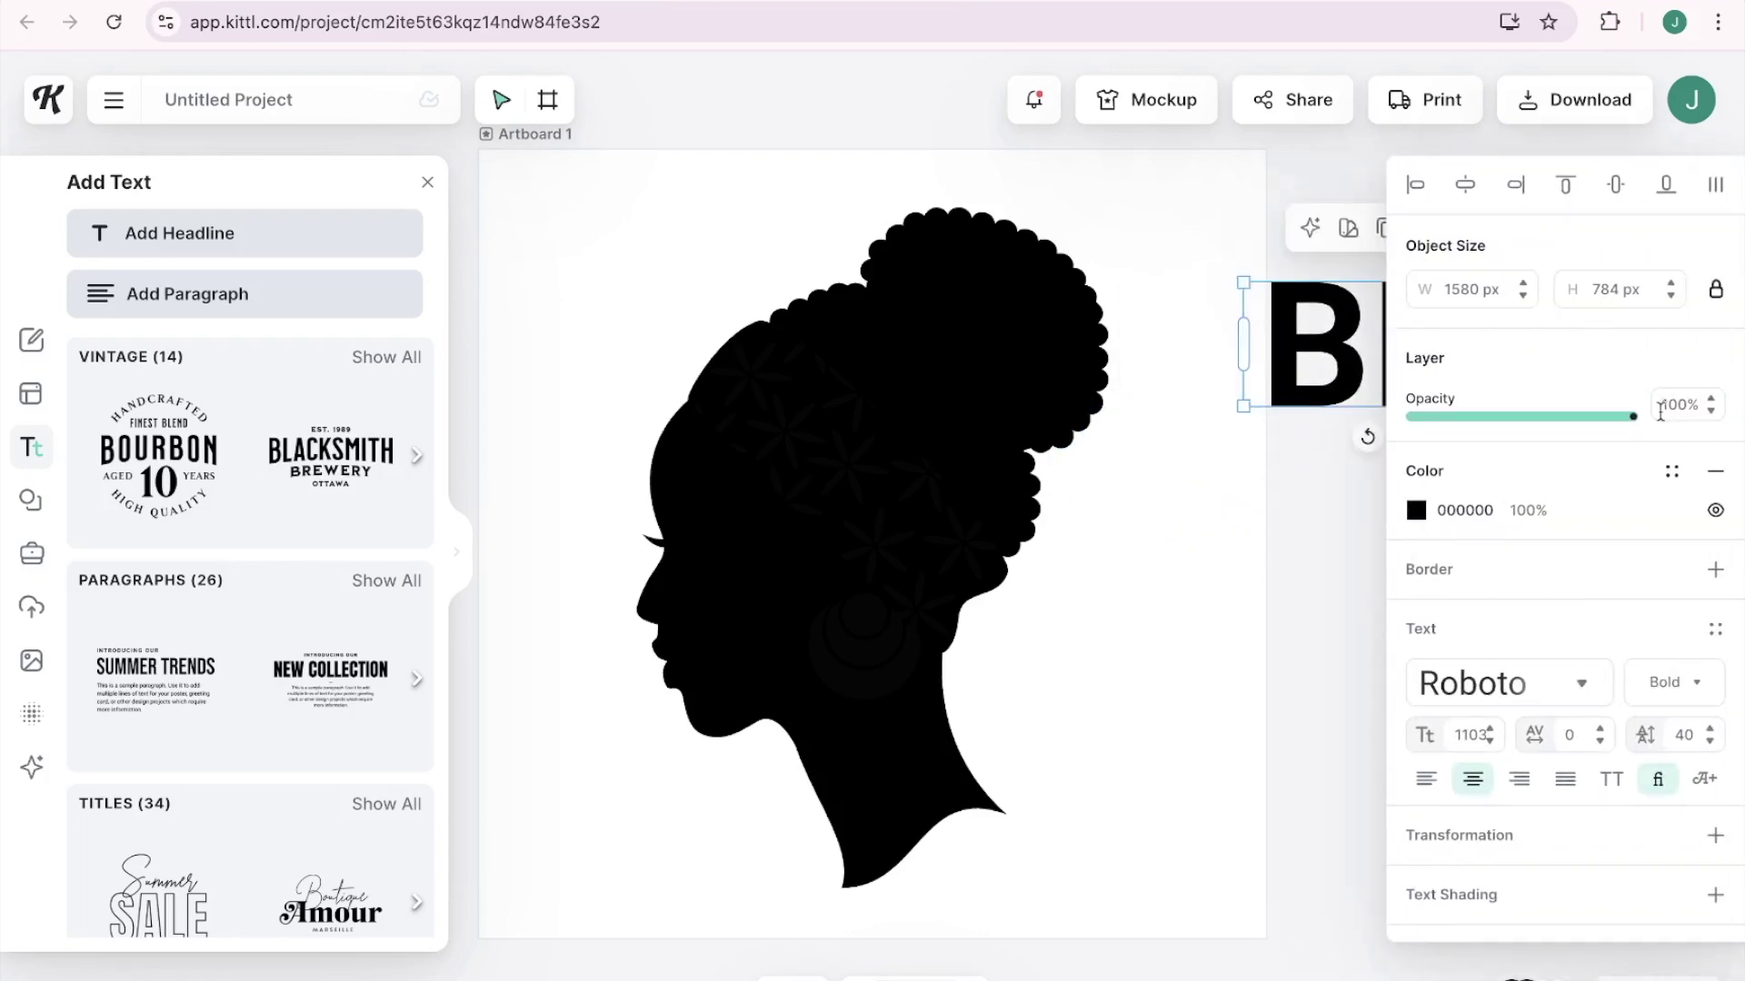
{"action": "left_click_drag", "start_coordinate": [1296, 338], "coordinate": [1305, 338]}
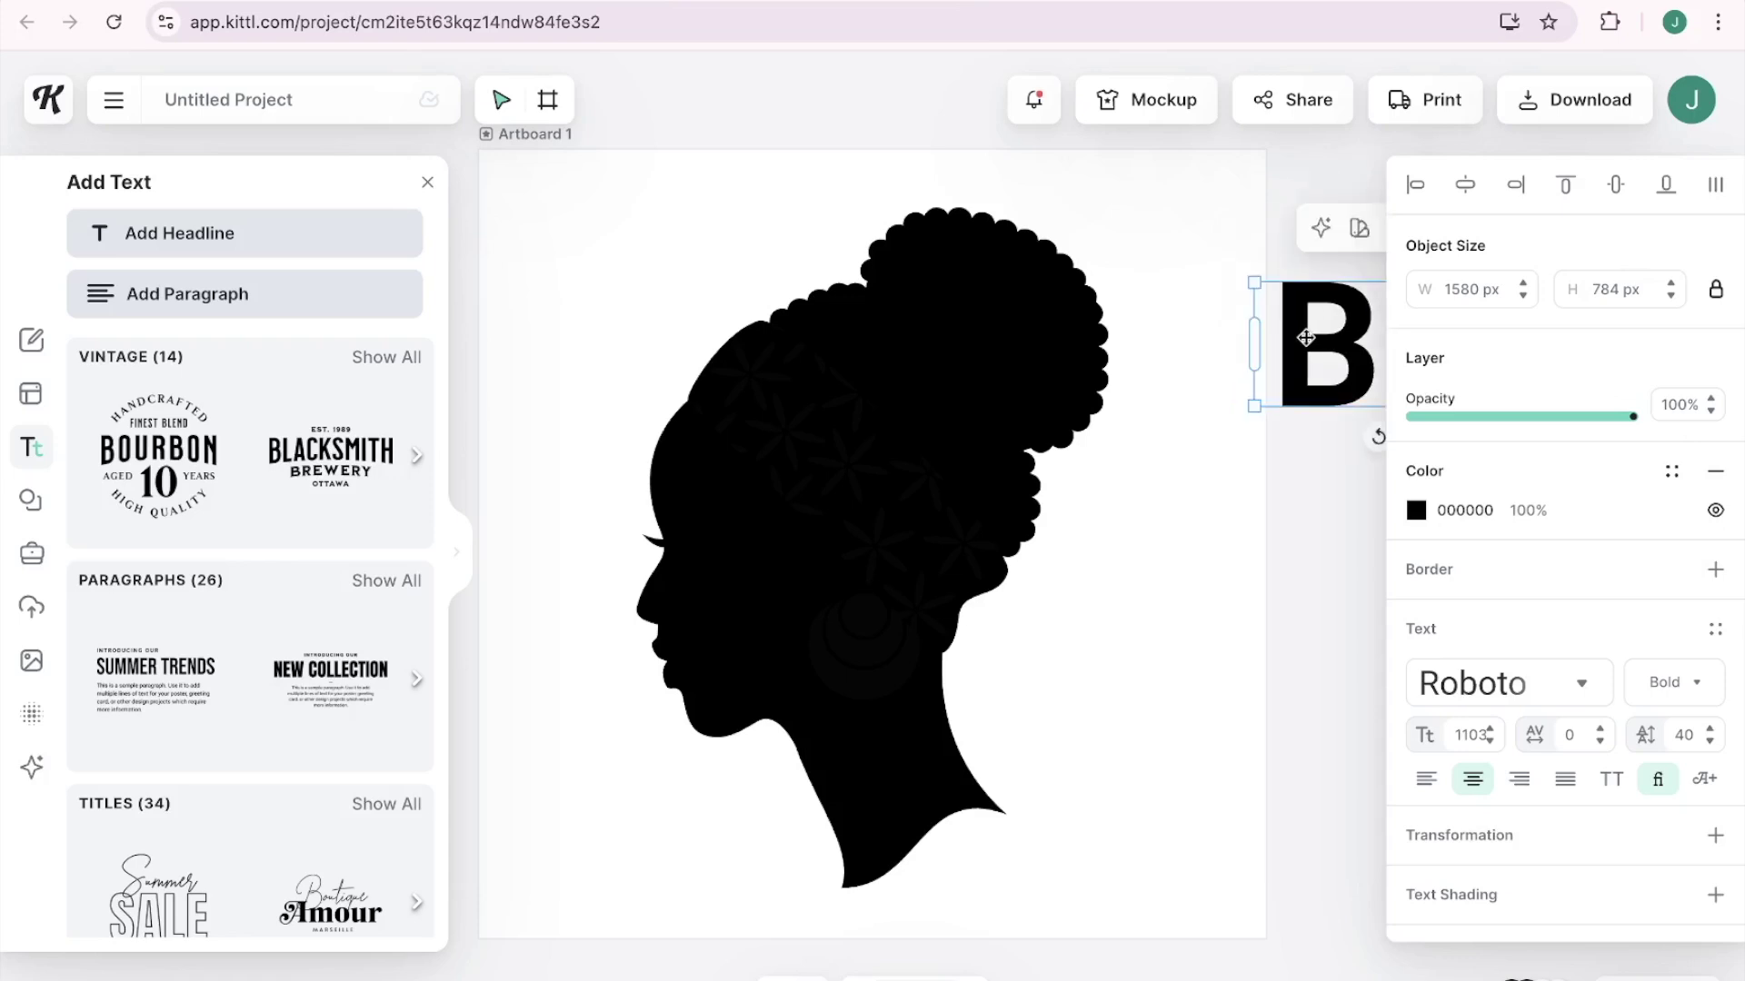
Add the KIND and MIND headline lines, stacking MIND beneath the others beside the silhouette.
{"action": "left_click", "coordinate": [280, 234]}
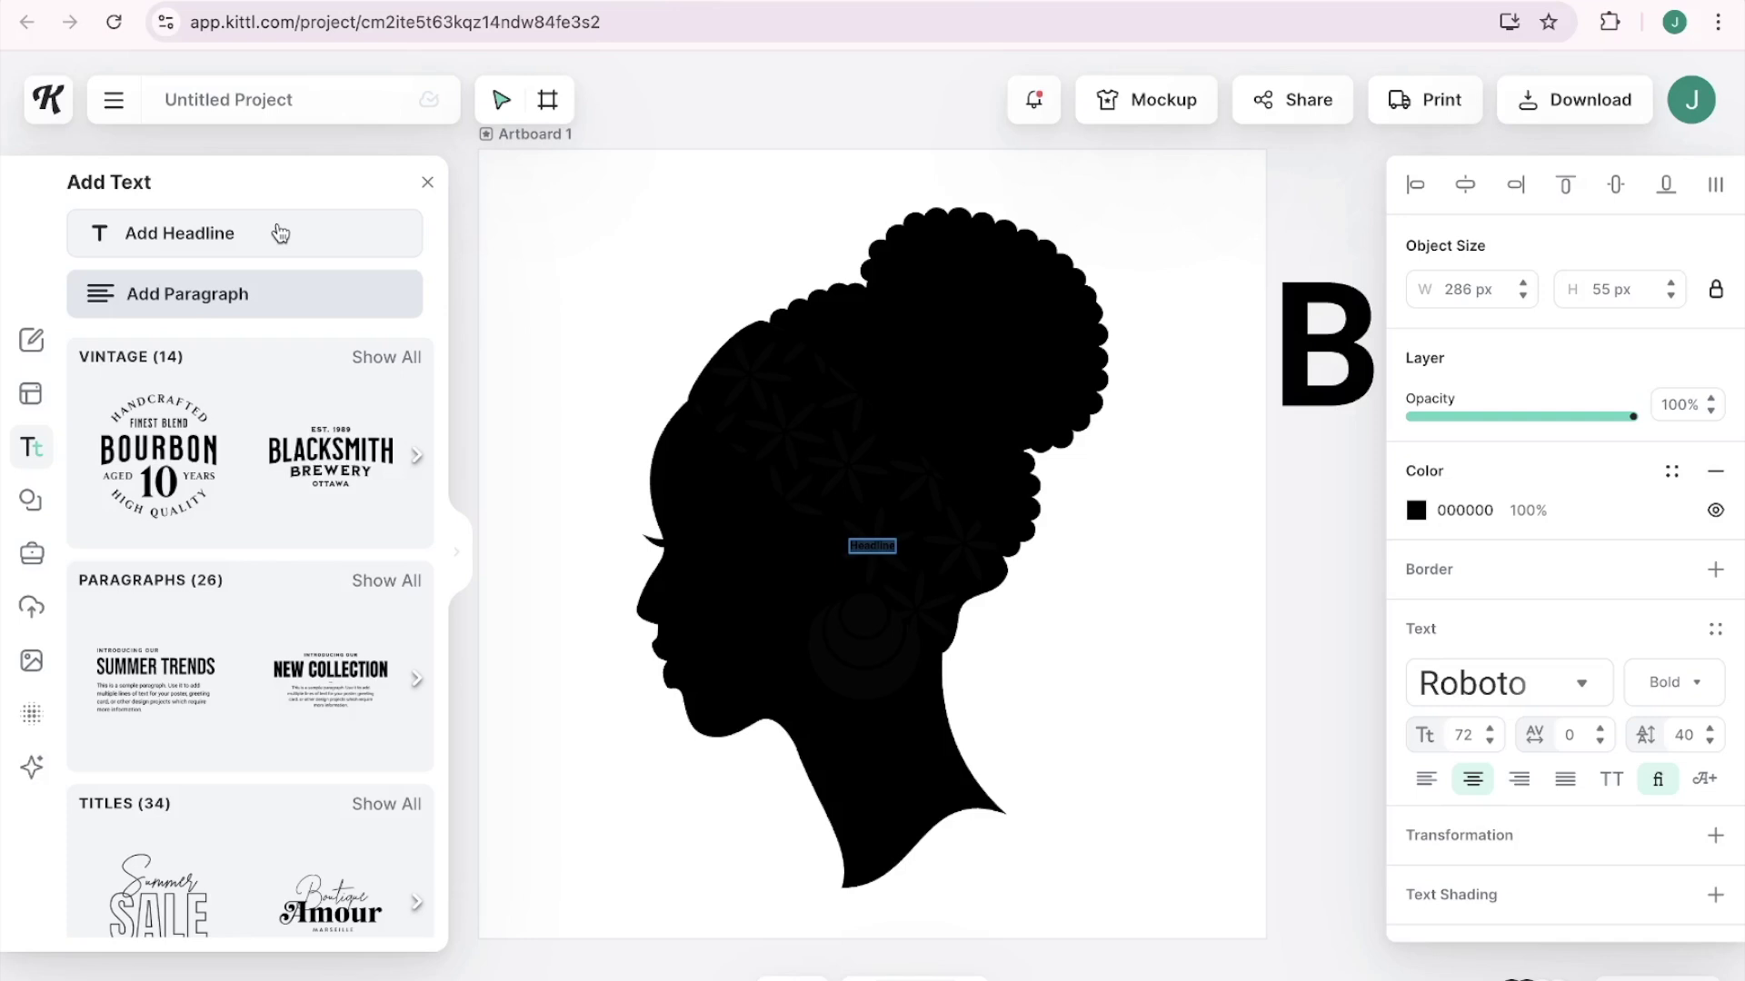
{"action": "type", "text": "KIN"}
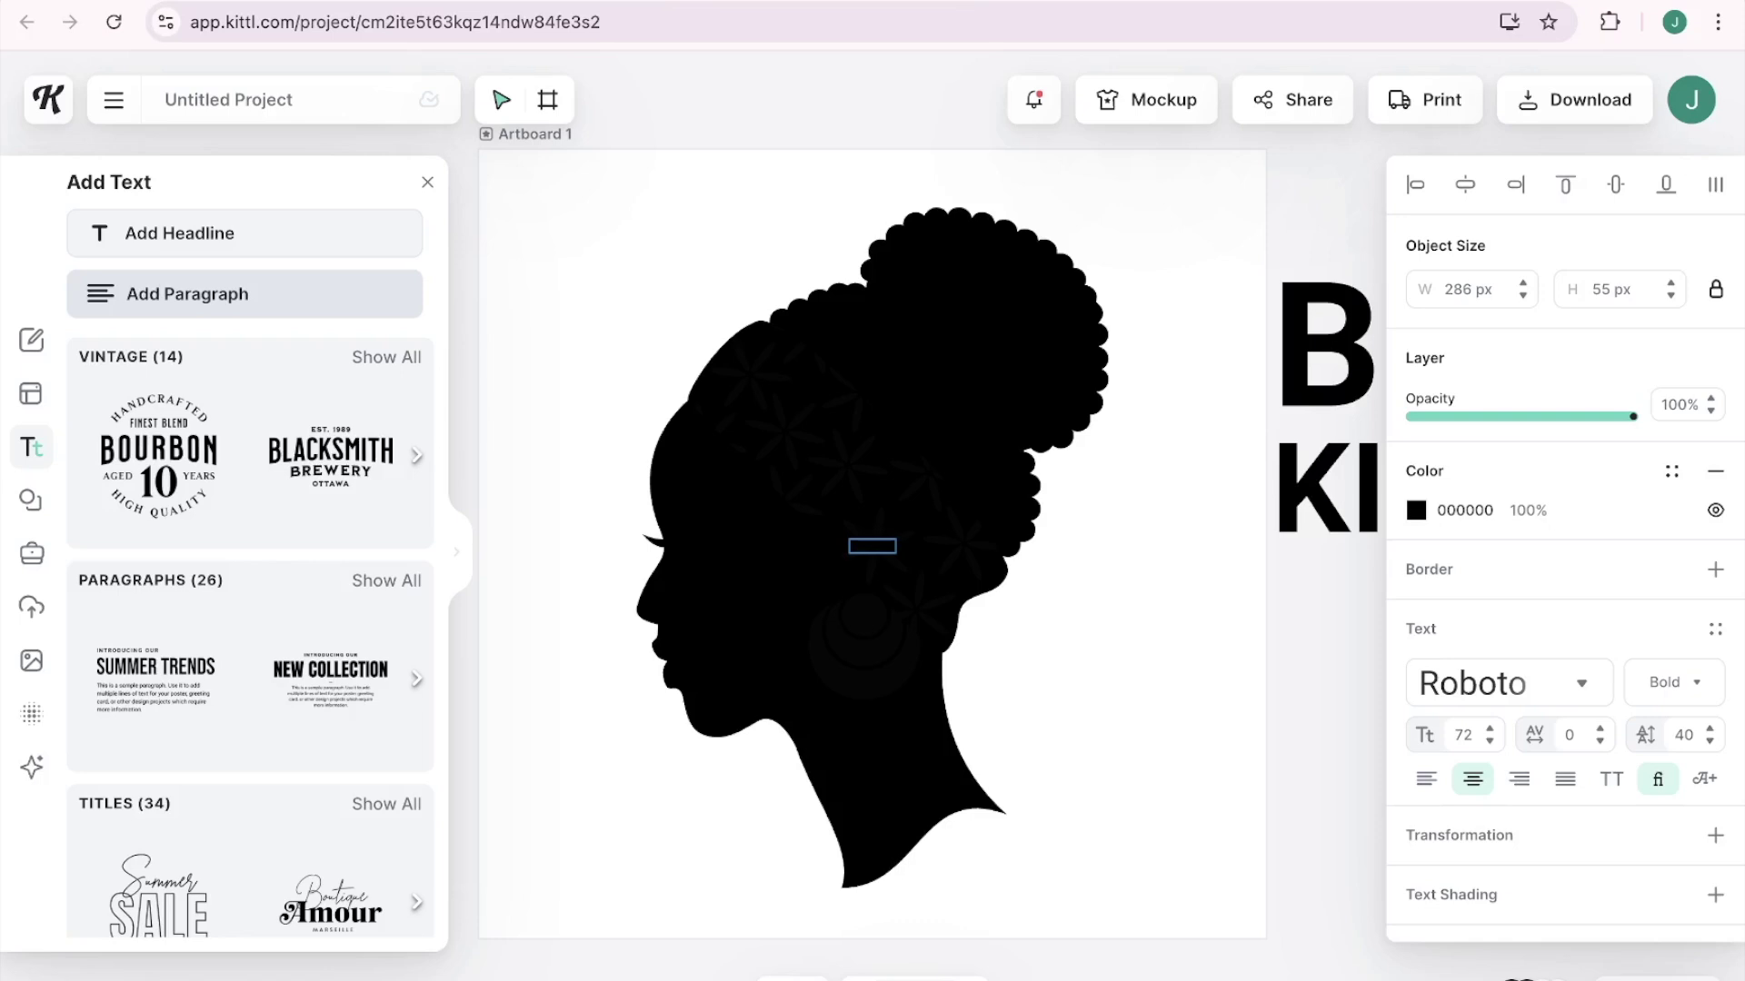
{"action": "left_click_drag", "start_coordinate": [942, 372], "coordinate": [957, 379]}
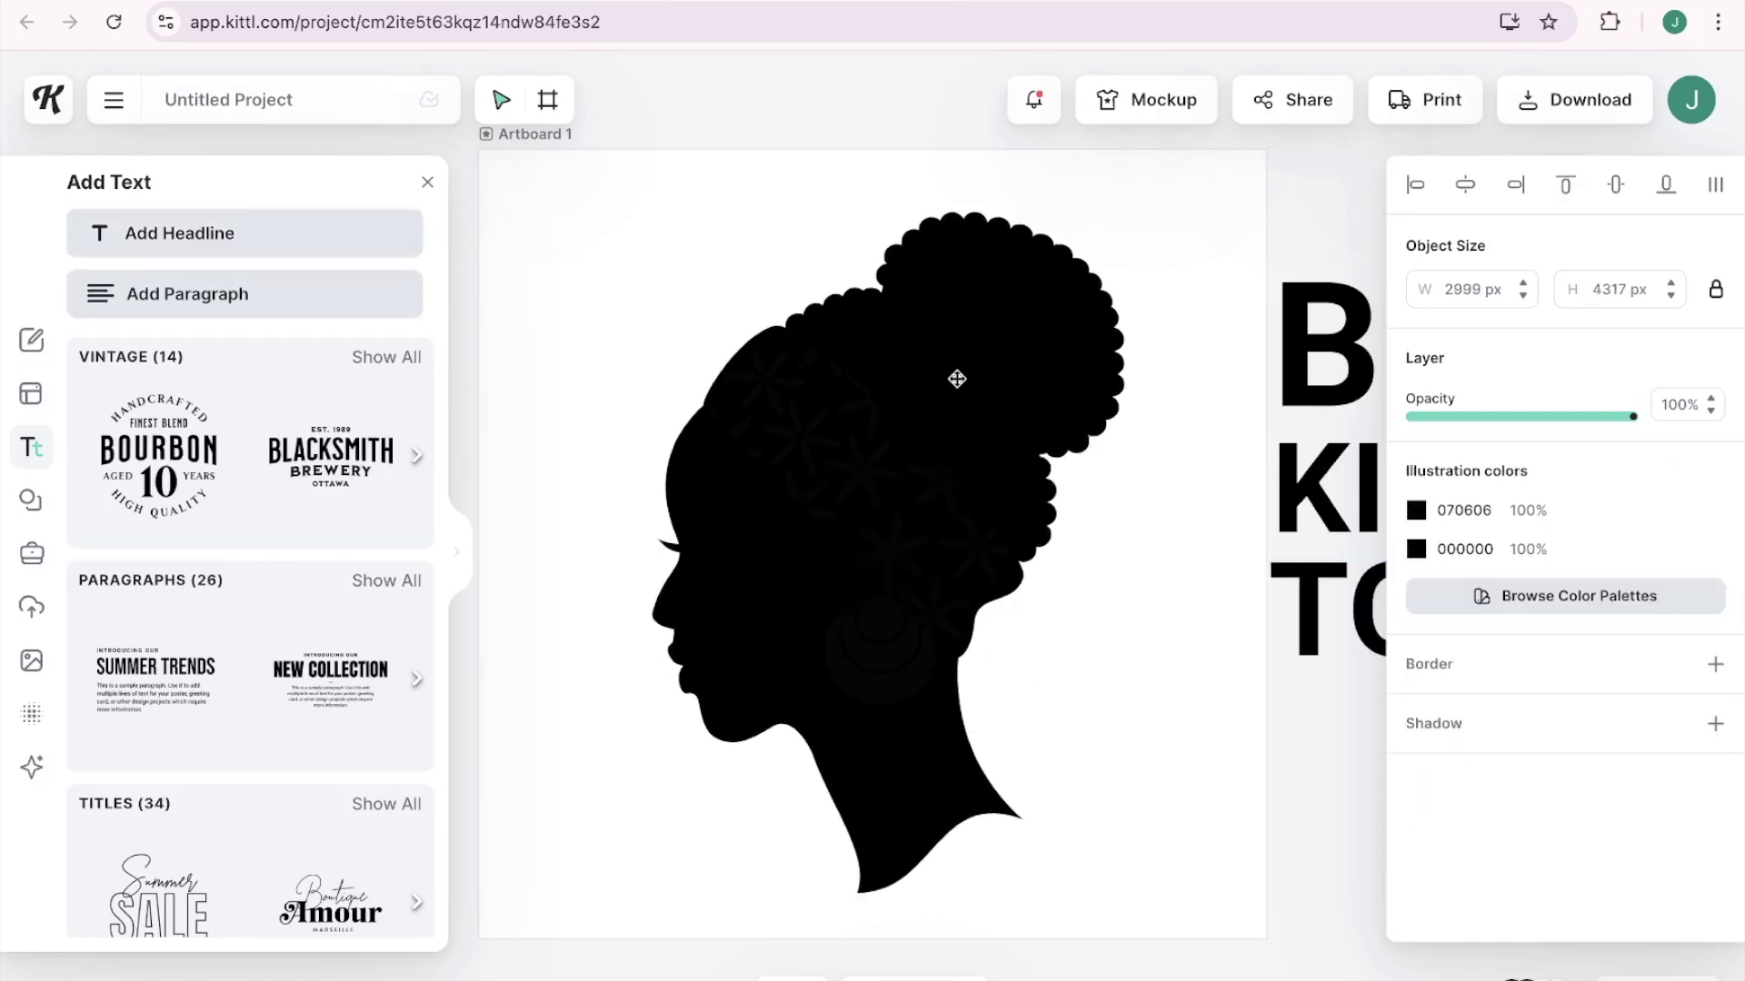
{"action": "left_click", "coordinate": [117, 234]}
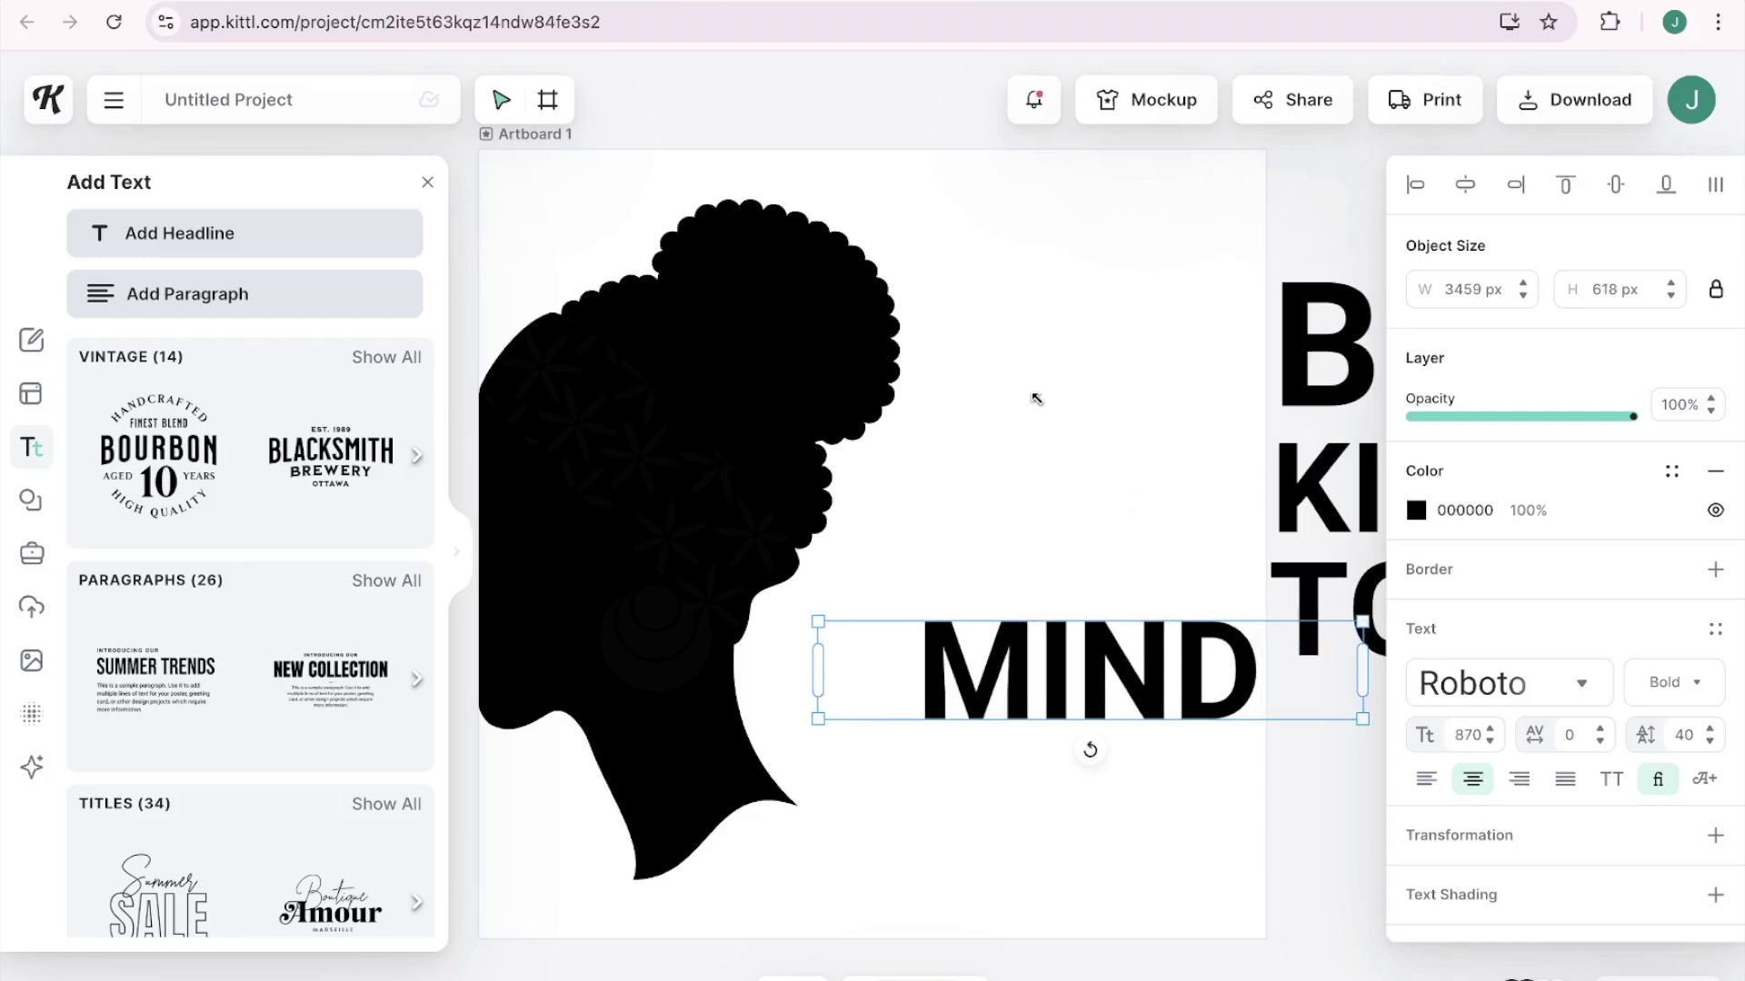
{"action": "left_click_drag", "start_coordinate": [1132, 650], "coordinate": [1513, 717]}
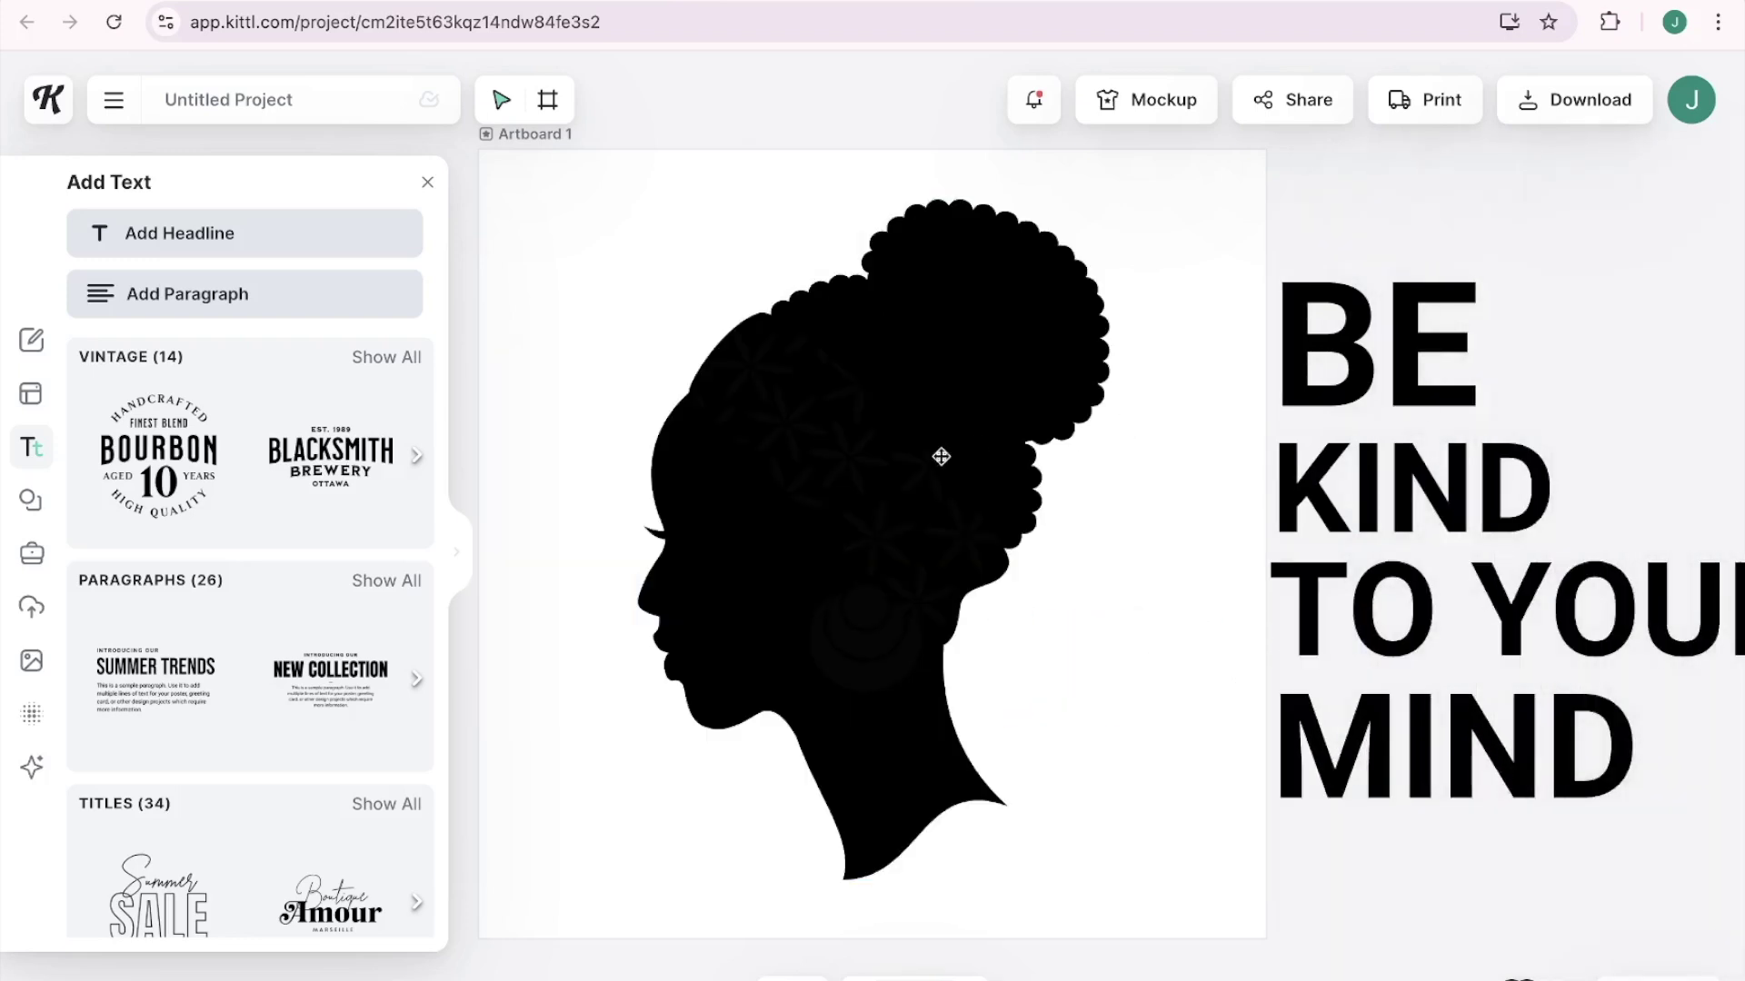
Lock the silhouette through its right-click menu, then deselect it.
{"action": "left_click", "coordinate": [904, 493]}
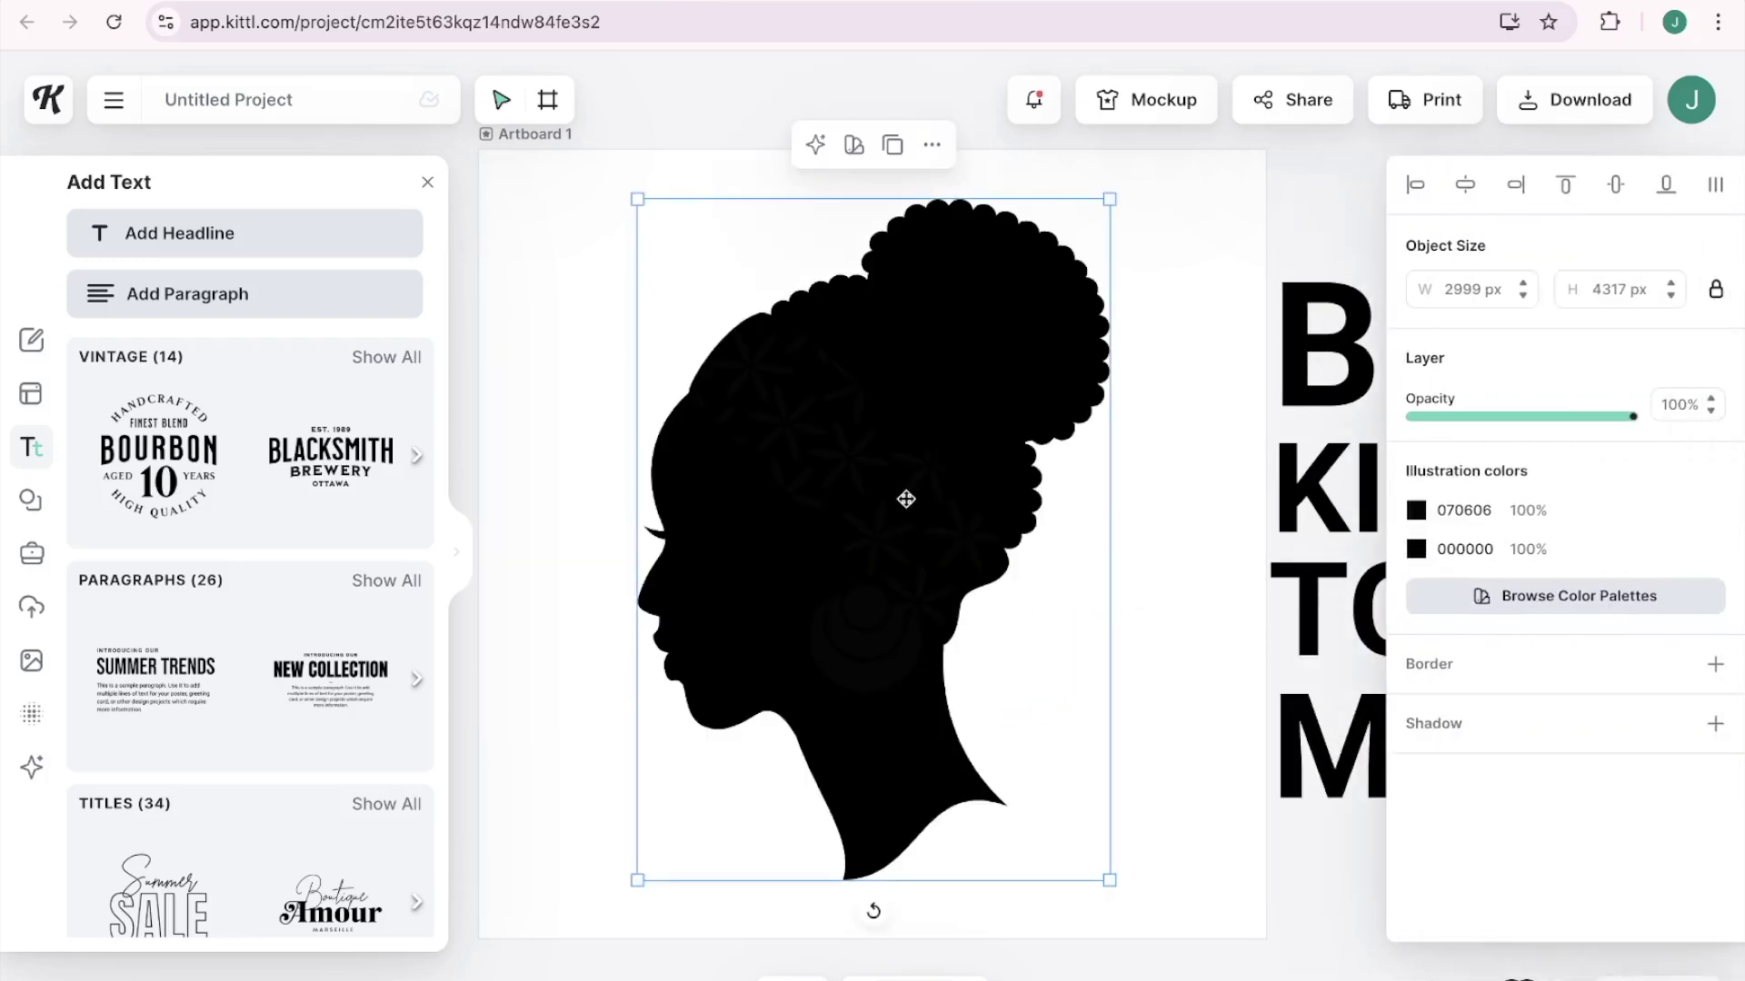
{"action": "right_click", "coordinate": [906, 499]}
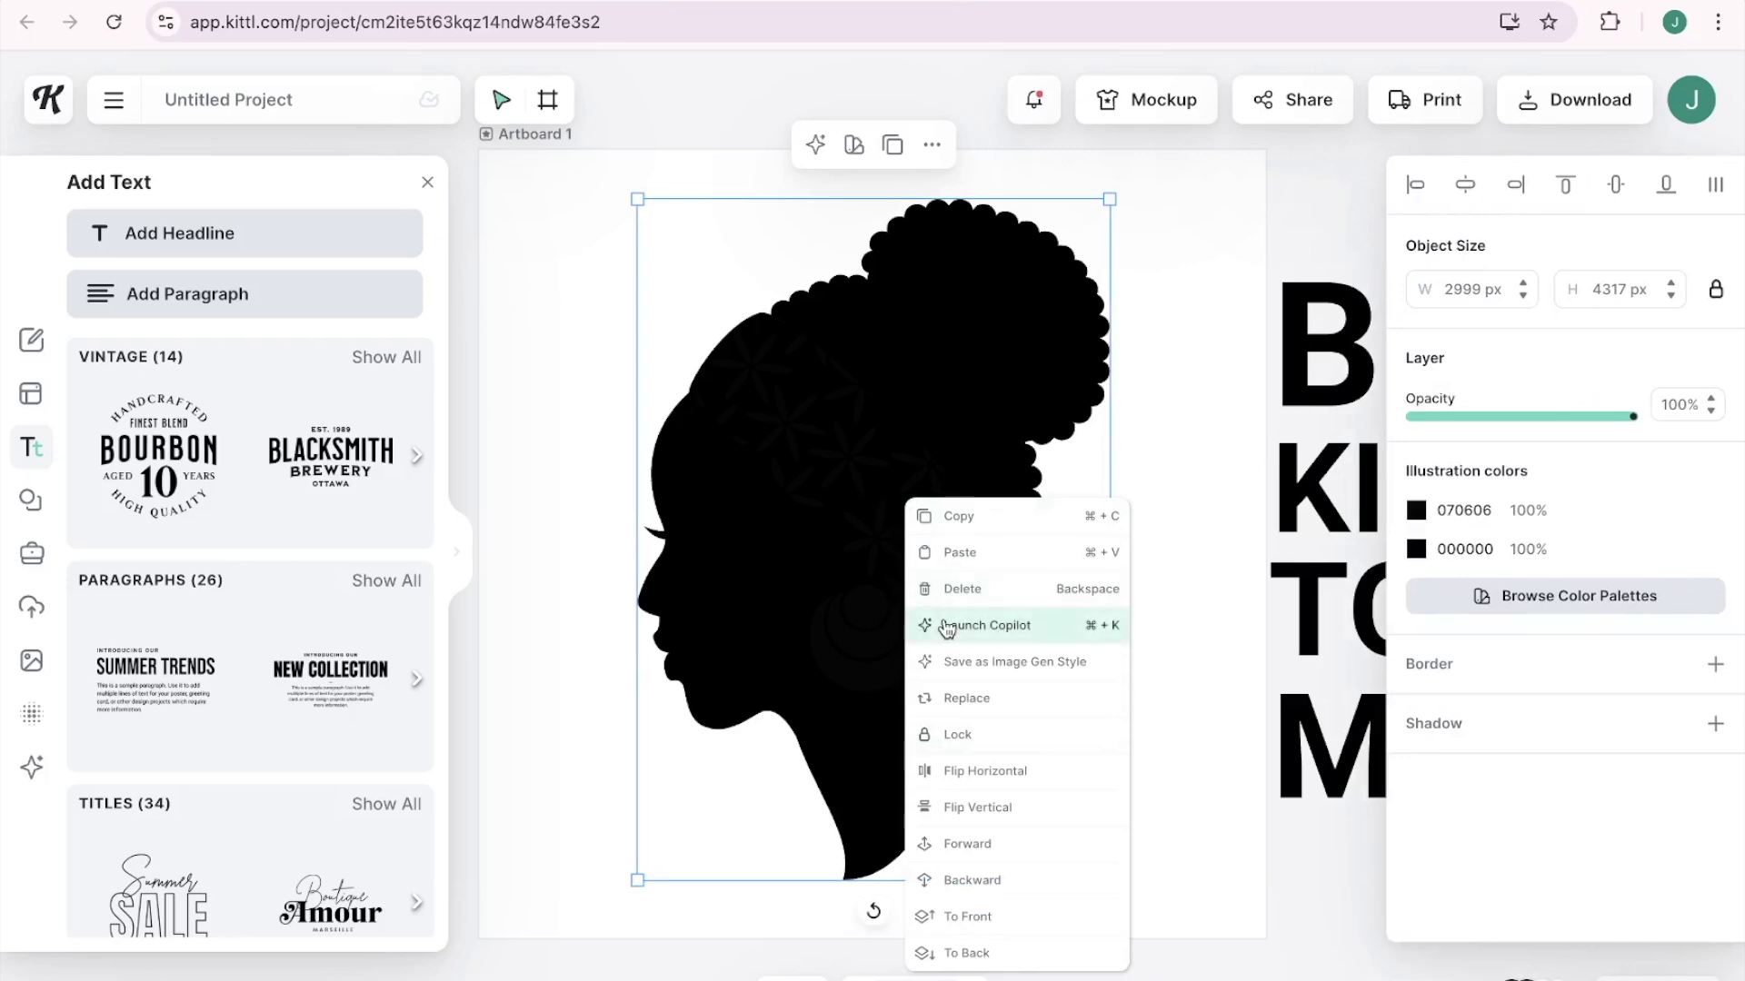
{"action": "left_click", "coordinate": [957, 738]}
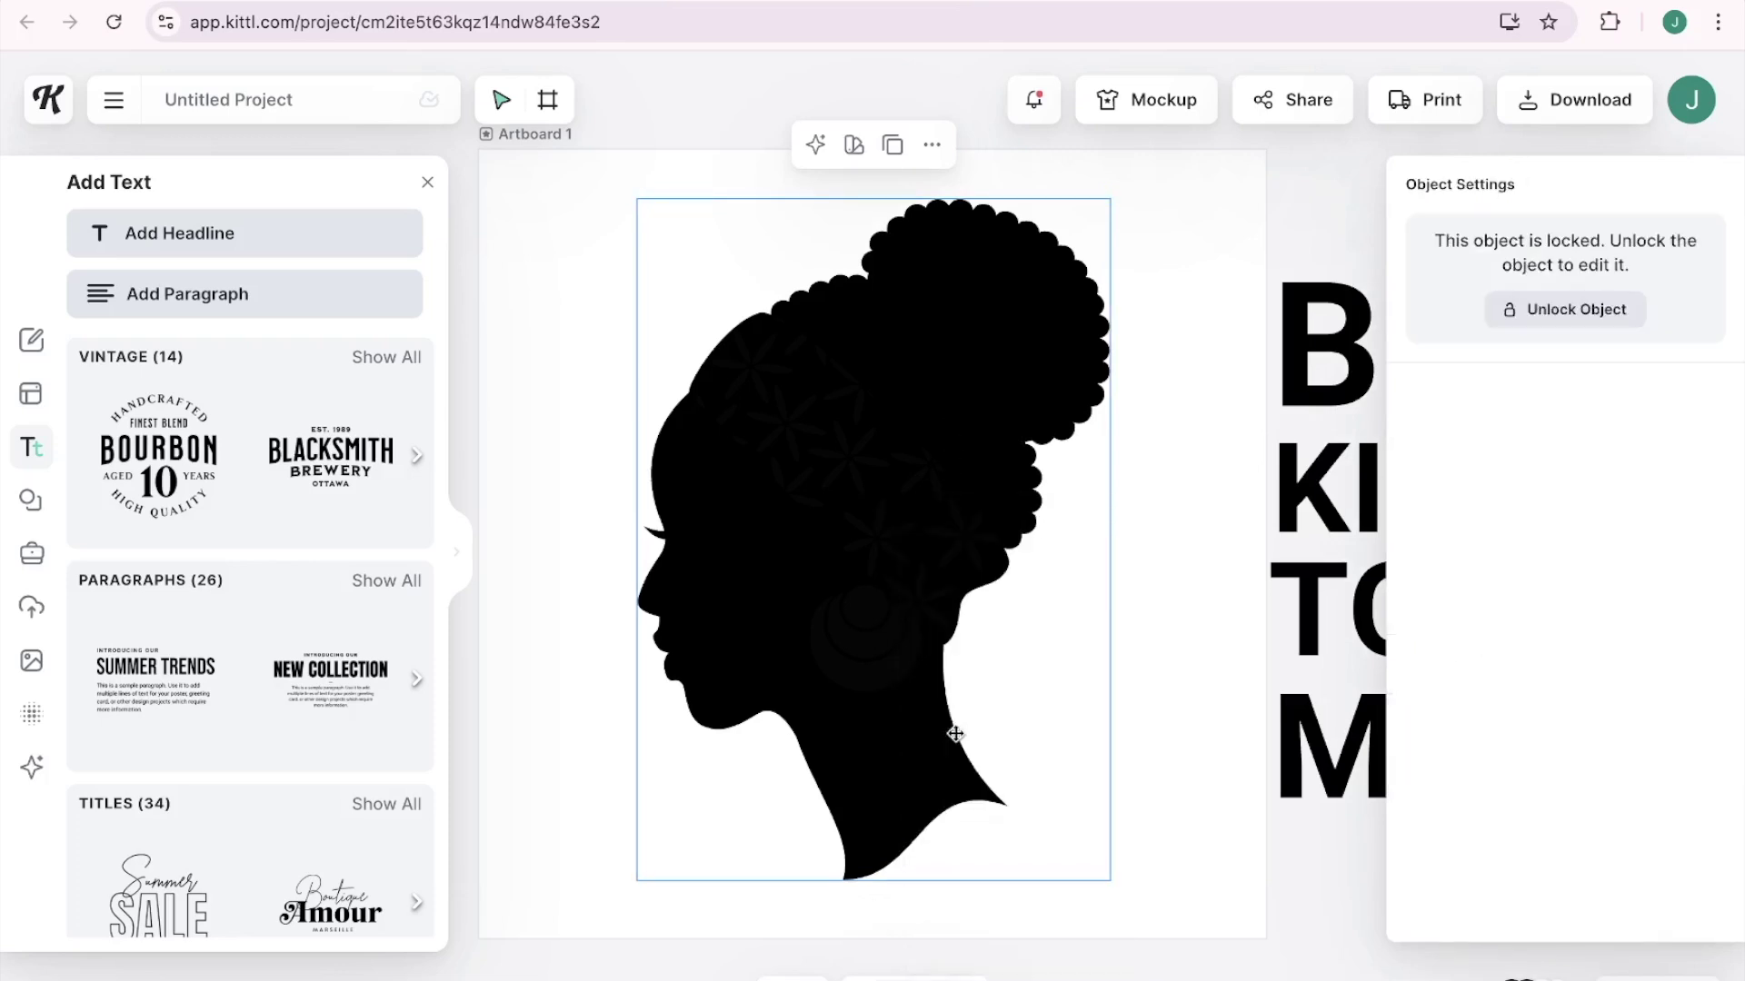
{"action": "left_click", "coordinate": [1202, 756]}
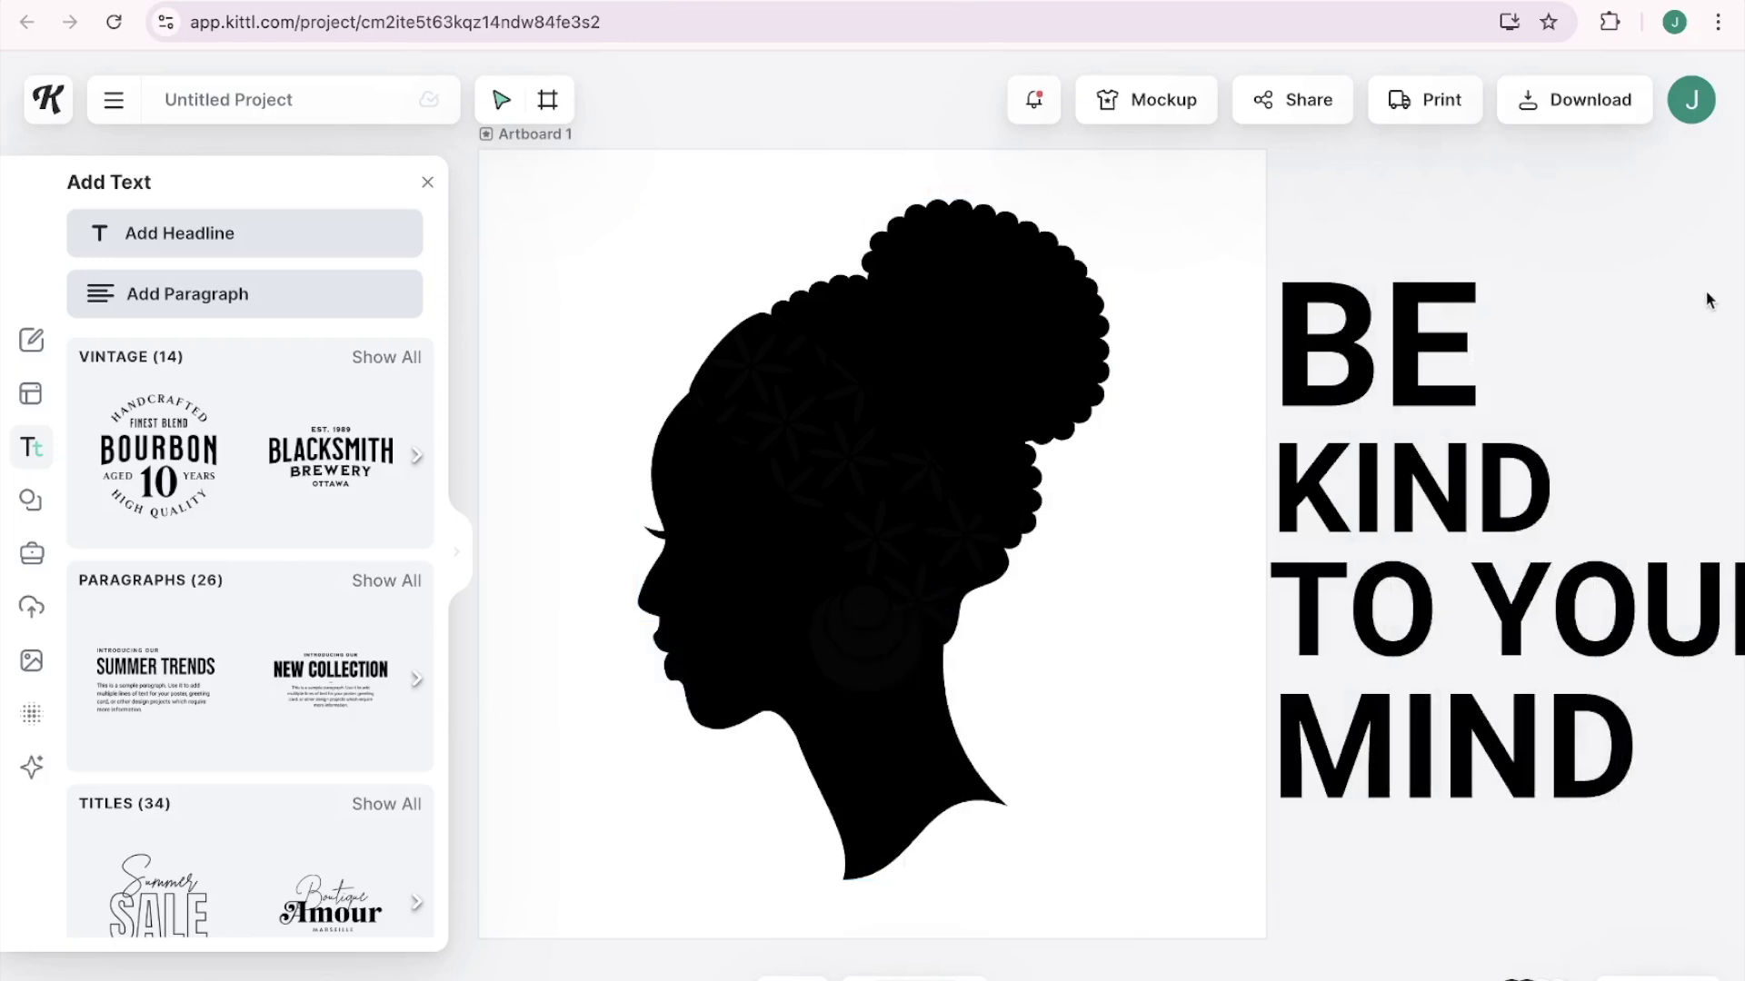
Change the BE KIND TO YOUR MIND headline's font to SUNNY DROP.
{"action": "left_click", "coordinate": [1288, 268]}
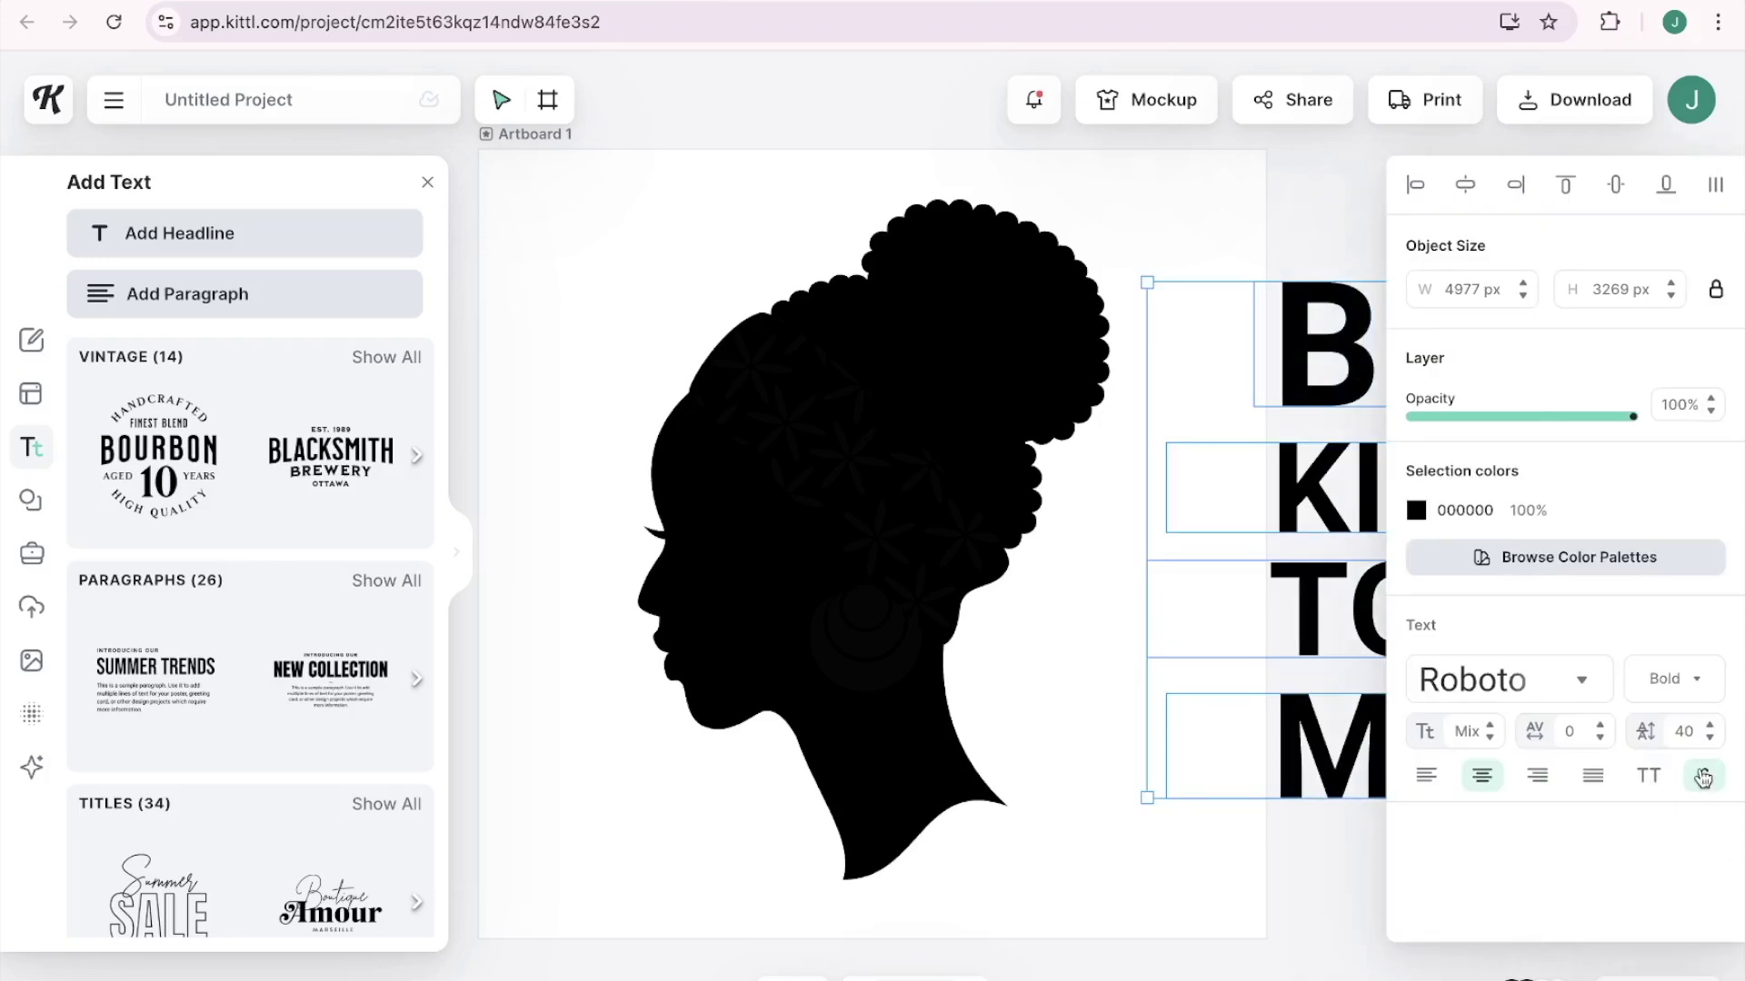
{"action": "left_click", "coordinate": [1582, 683]}
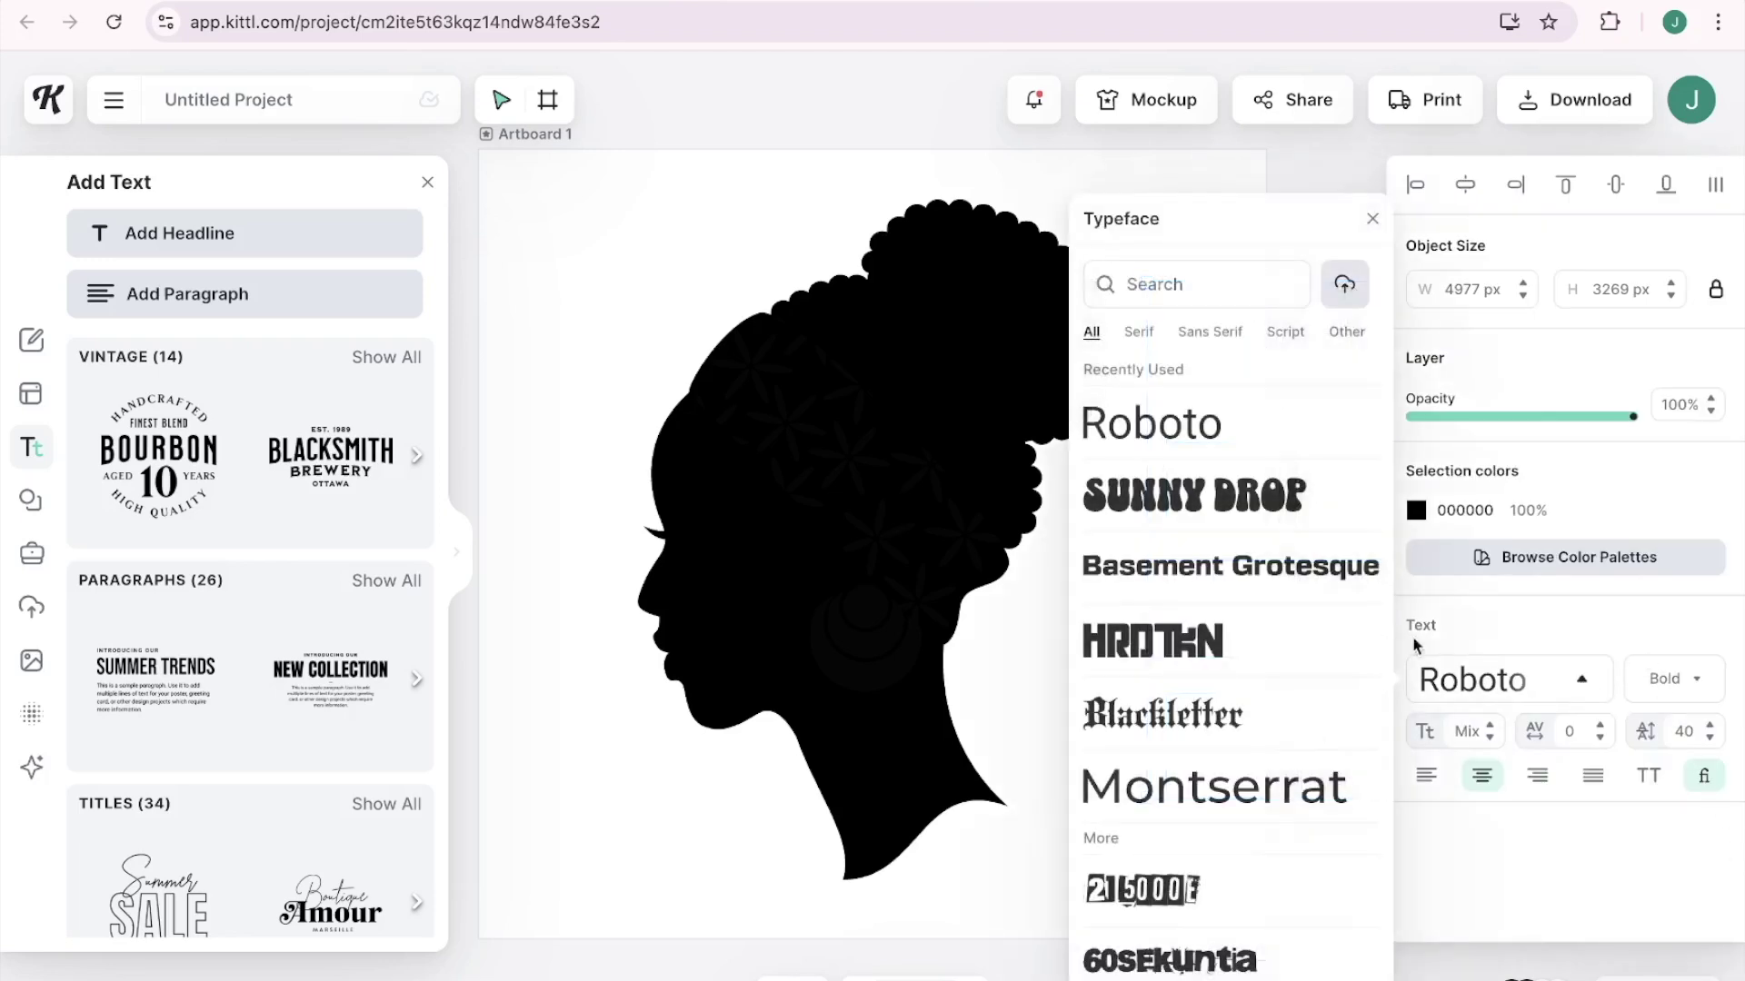
{"action": "left_click", "coordinate": [1217, 505]}
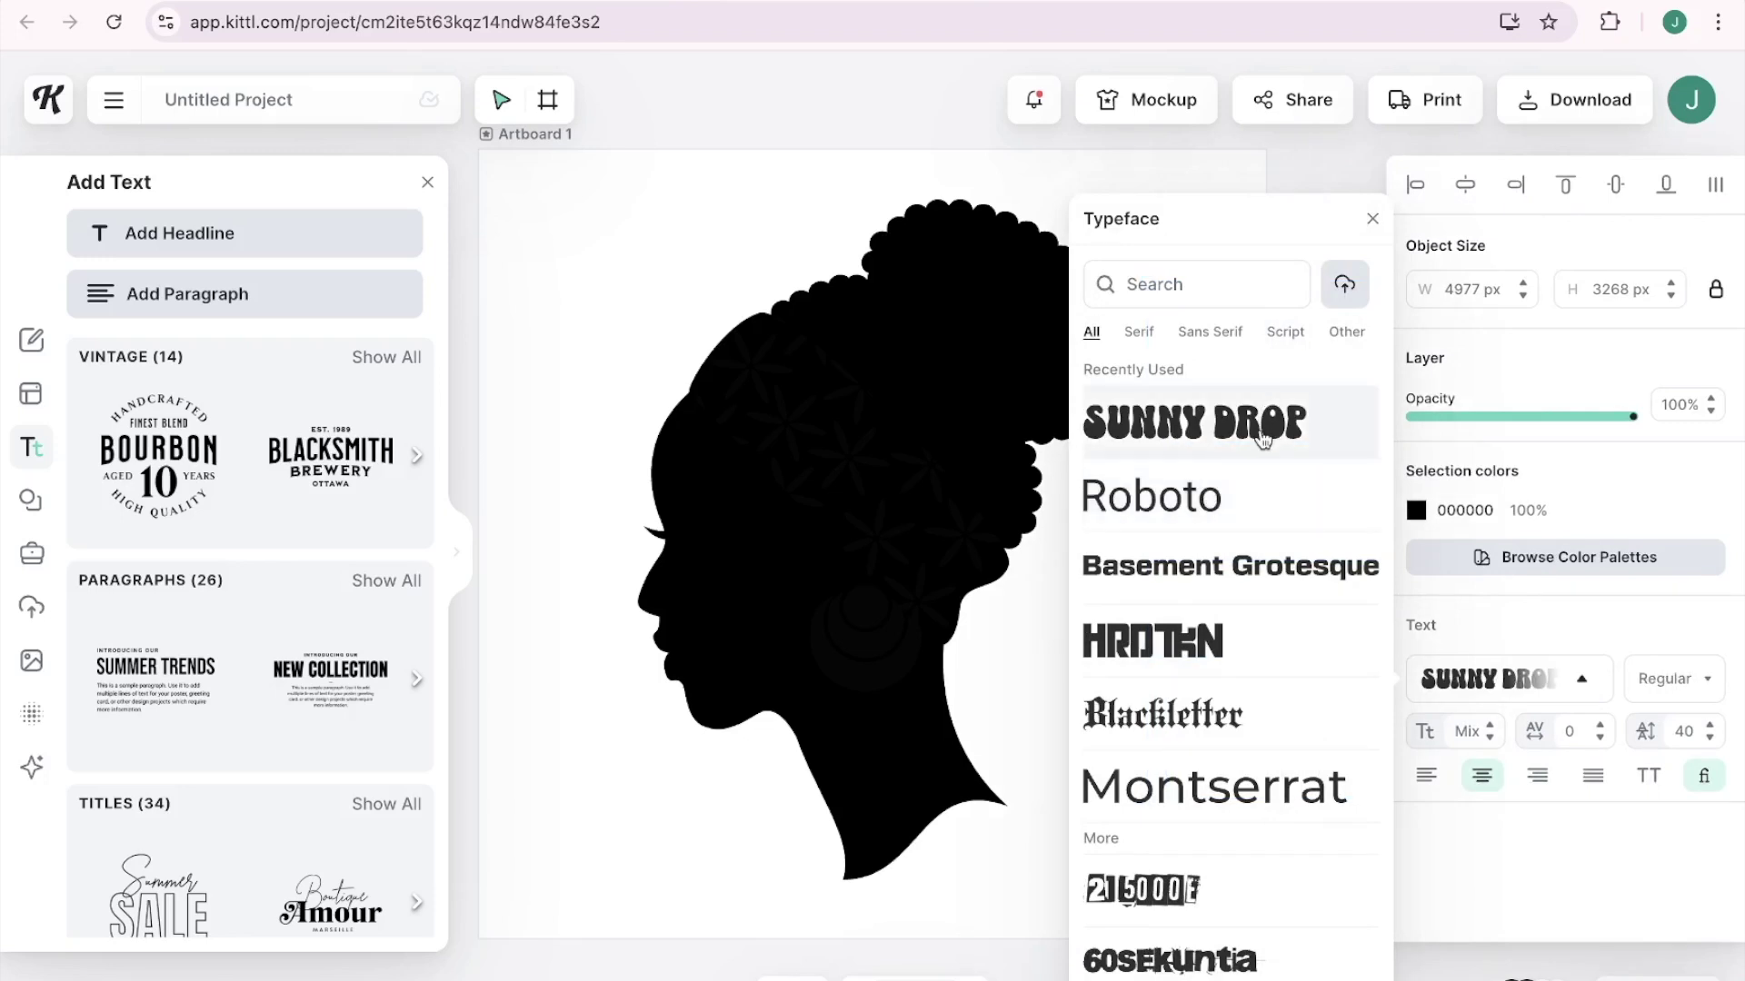
{"action": "left_click", "coordinate": [1320, 178]}
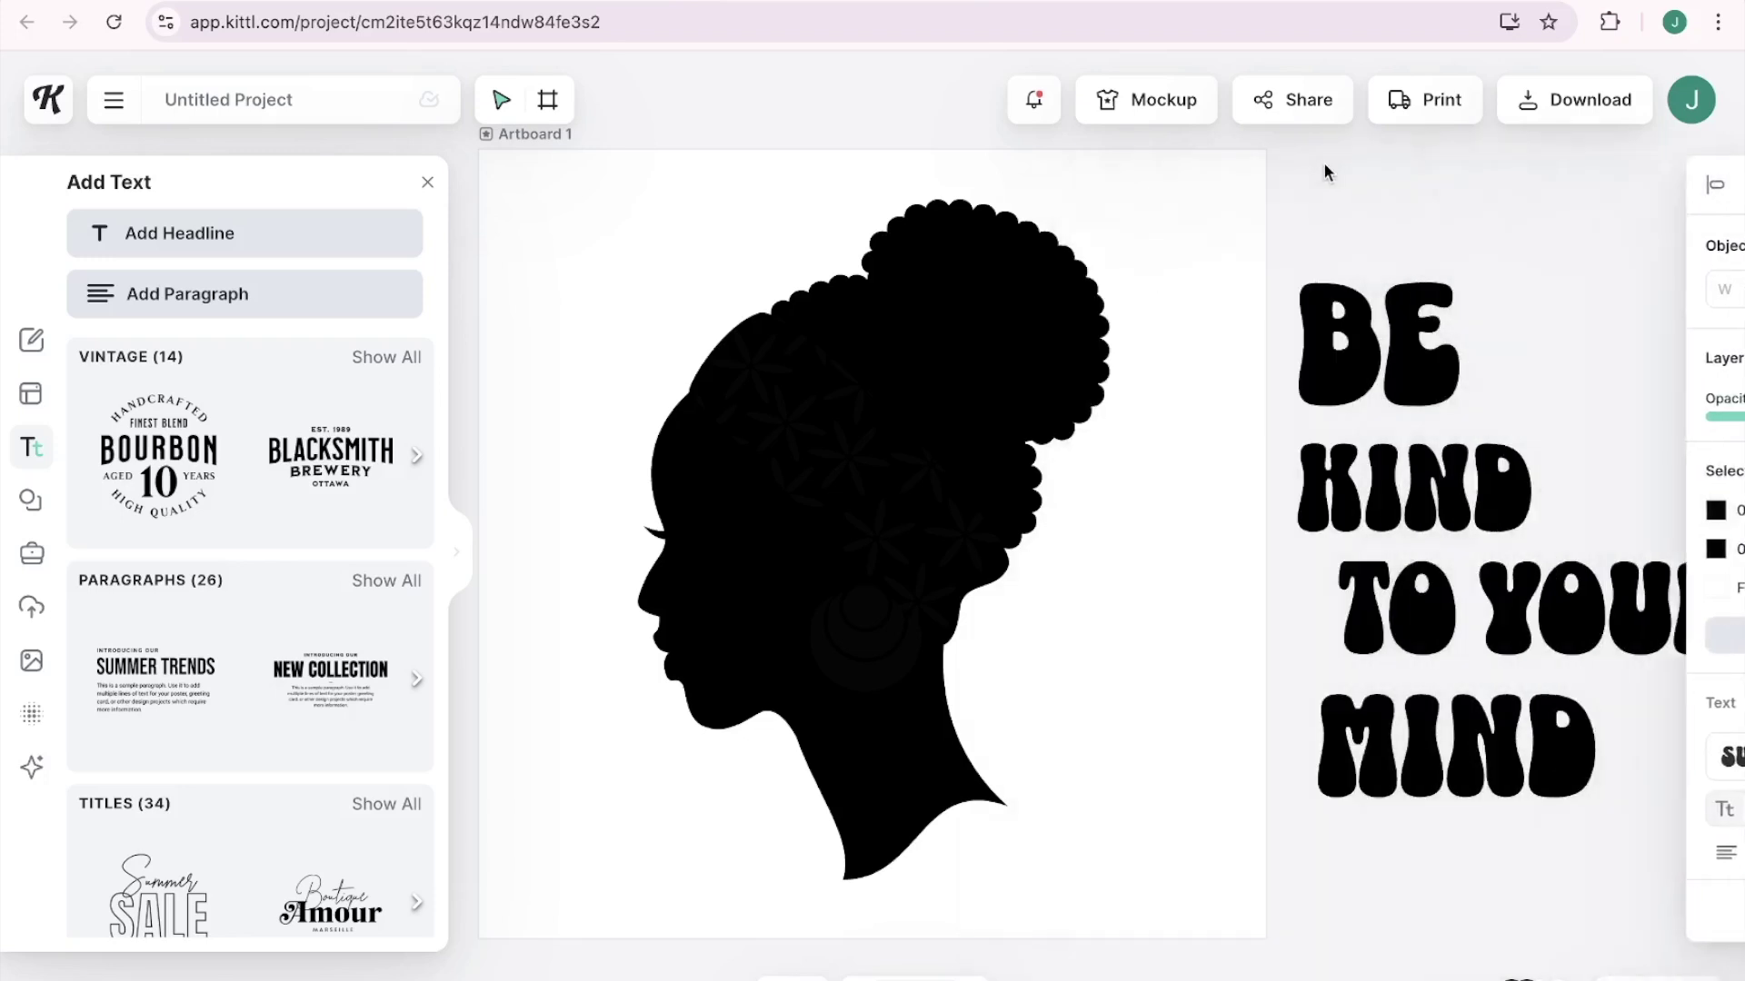
Shift the MIND line left and select the BE line on its own.
{"action": "left_click", "coordinate": [1372, 626]}
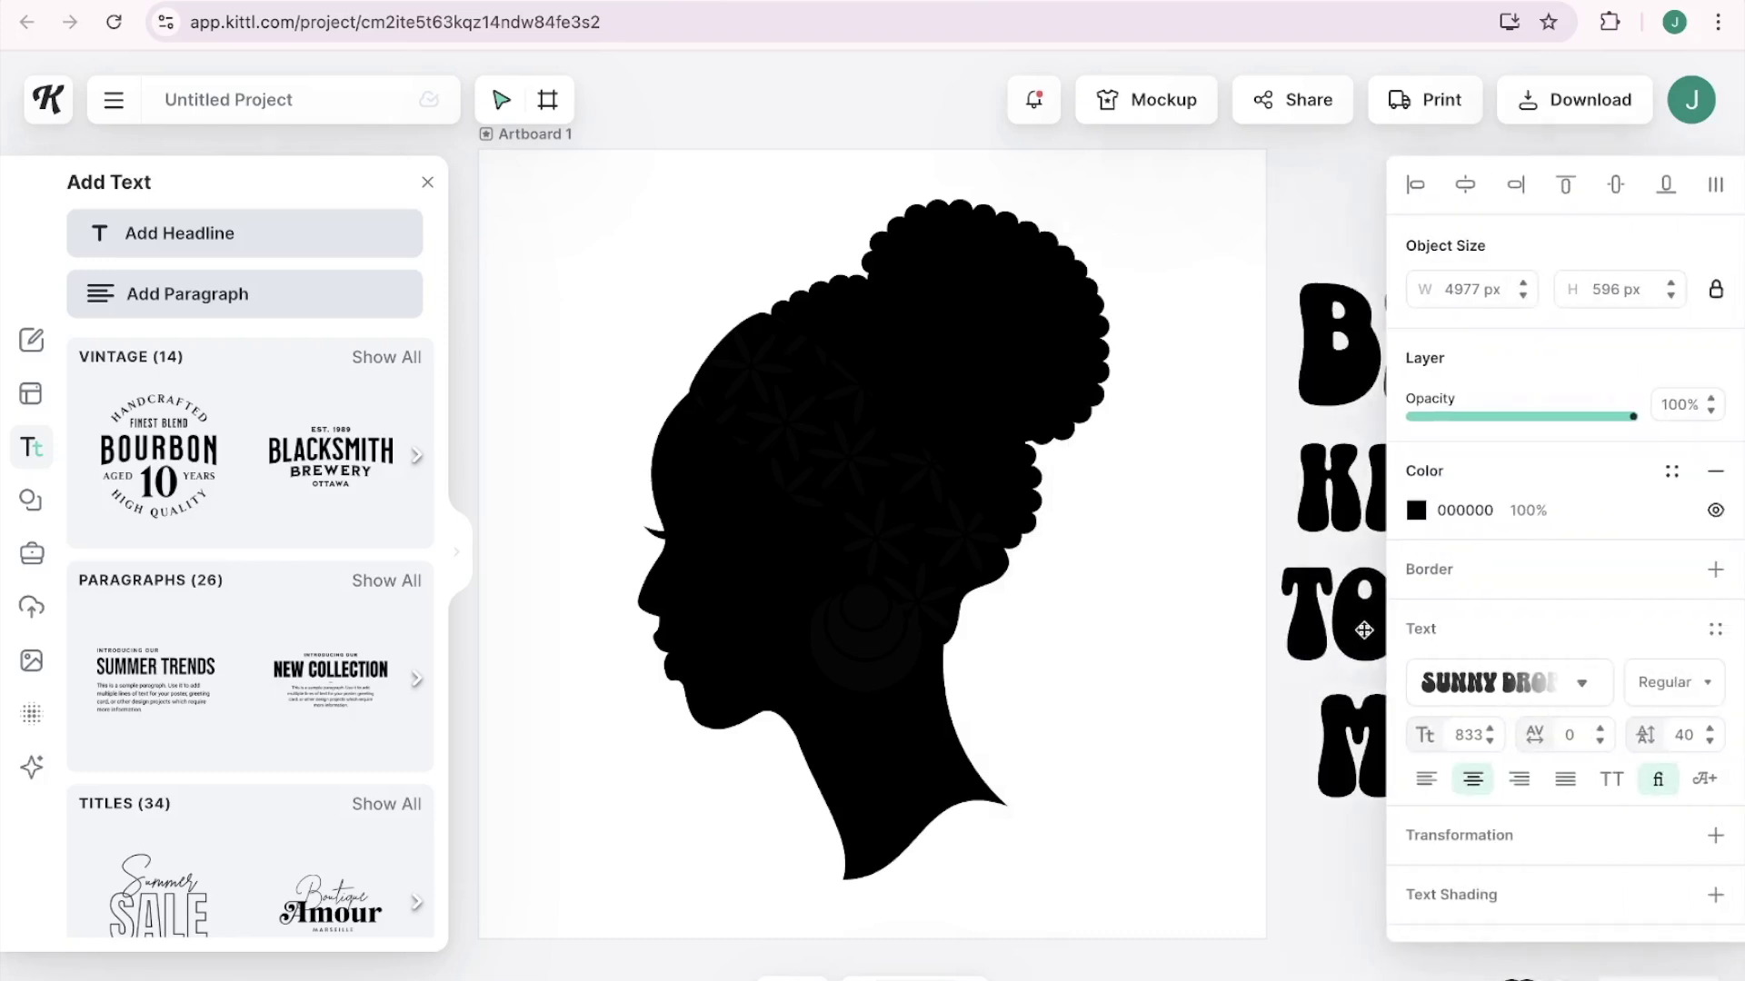
{"action": "left_click_drag", "start_coordinate": [1354, 723], "coordinate": [1309, 727]}
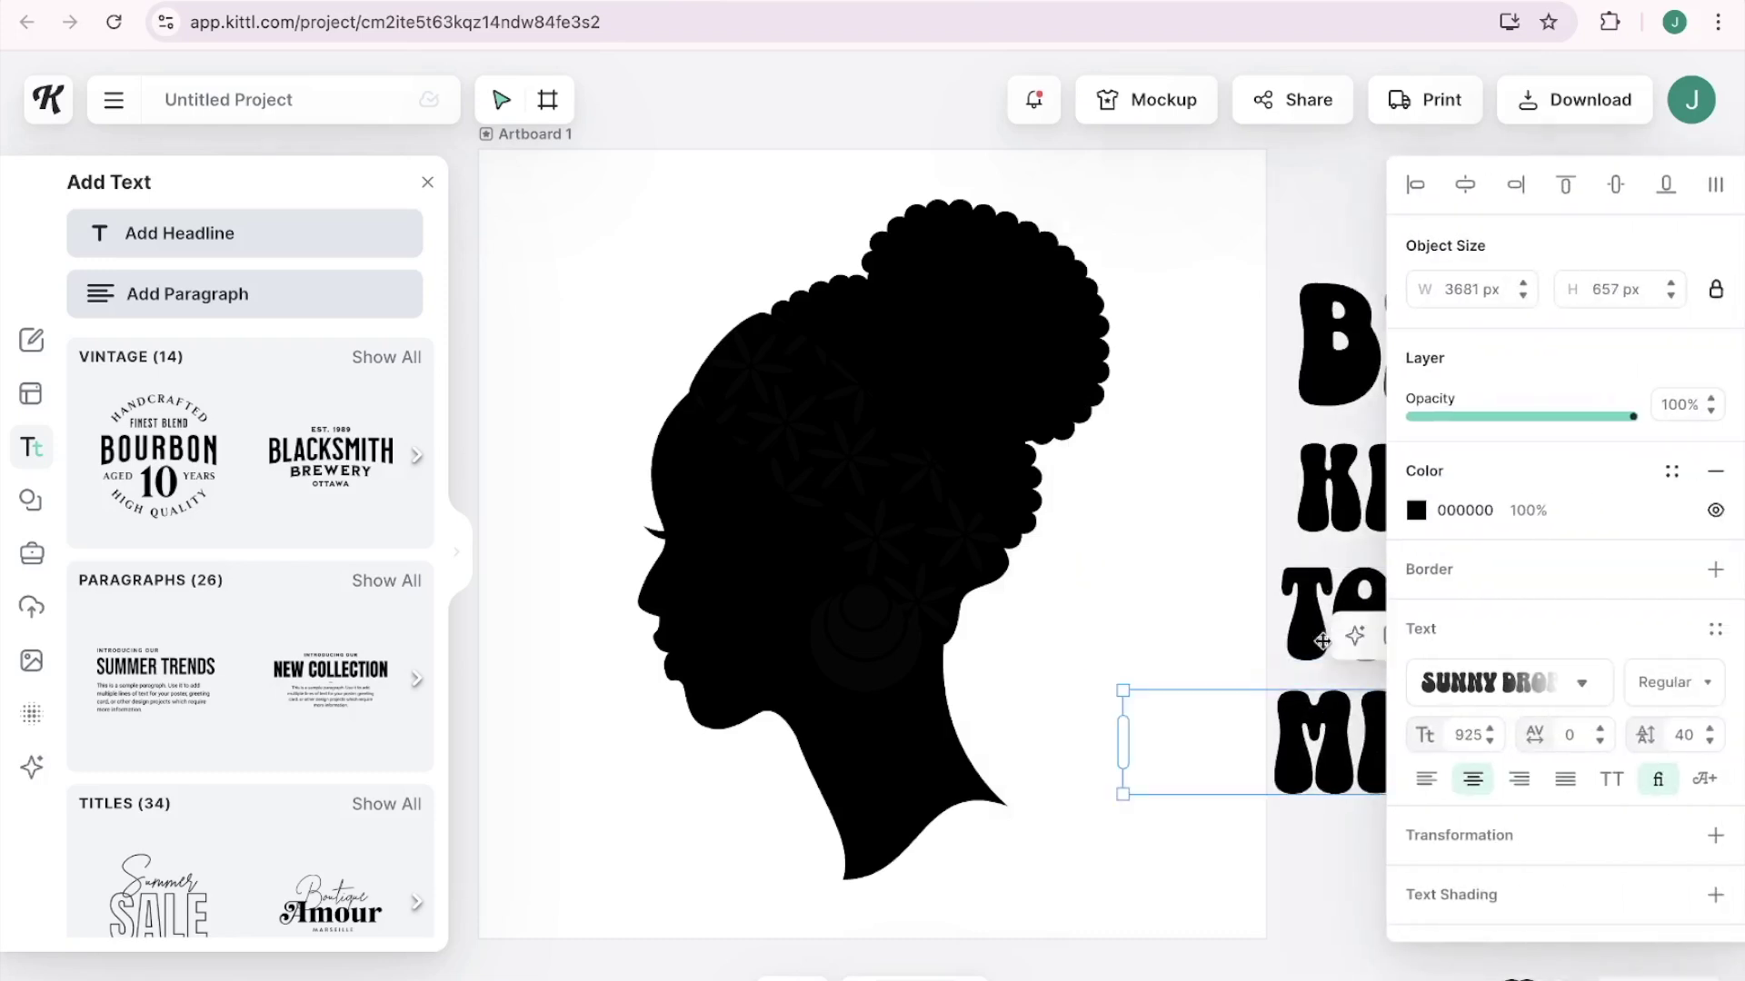
{"action": "double_click", "coordinate": [1307, 356]}
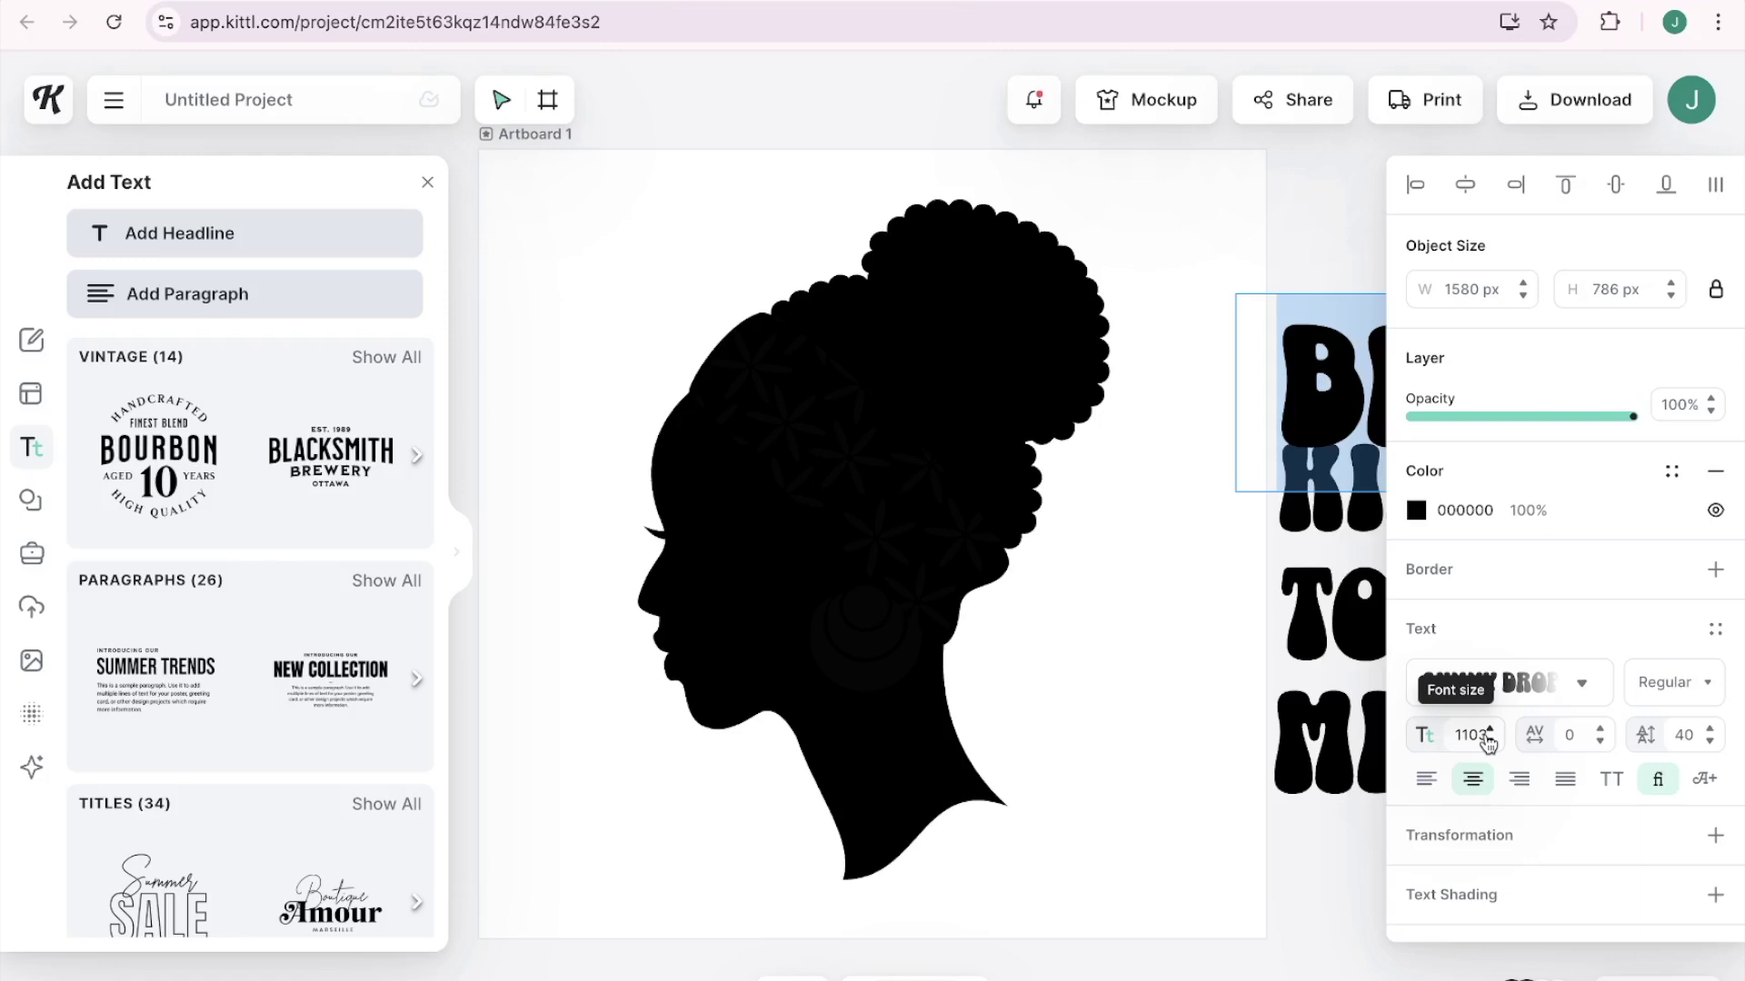
Colour the BE line pink (F54ADE).
{"action": "left_click", "coordinate": [1465, 511]}
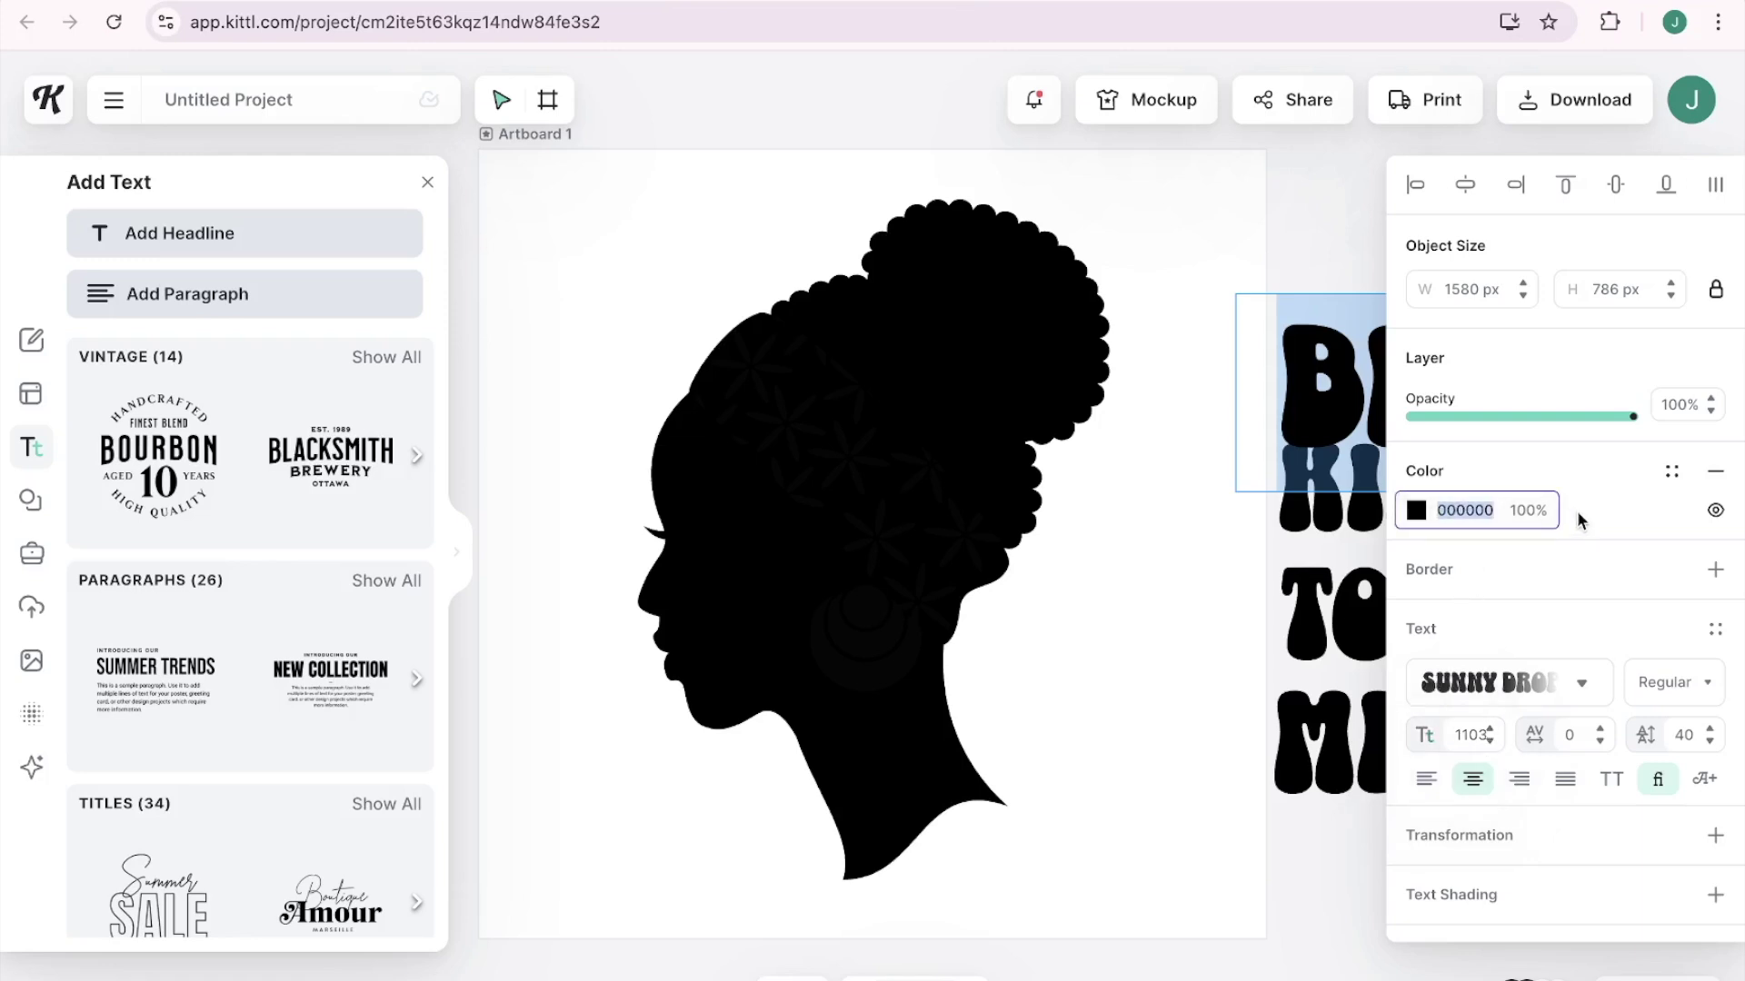
{"action": "left_click", "coordinate": [1417, 512]}
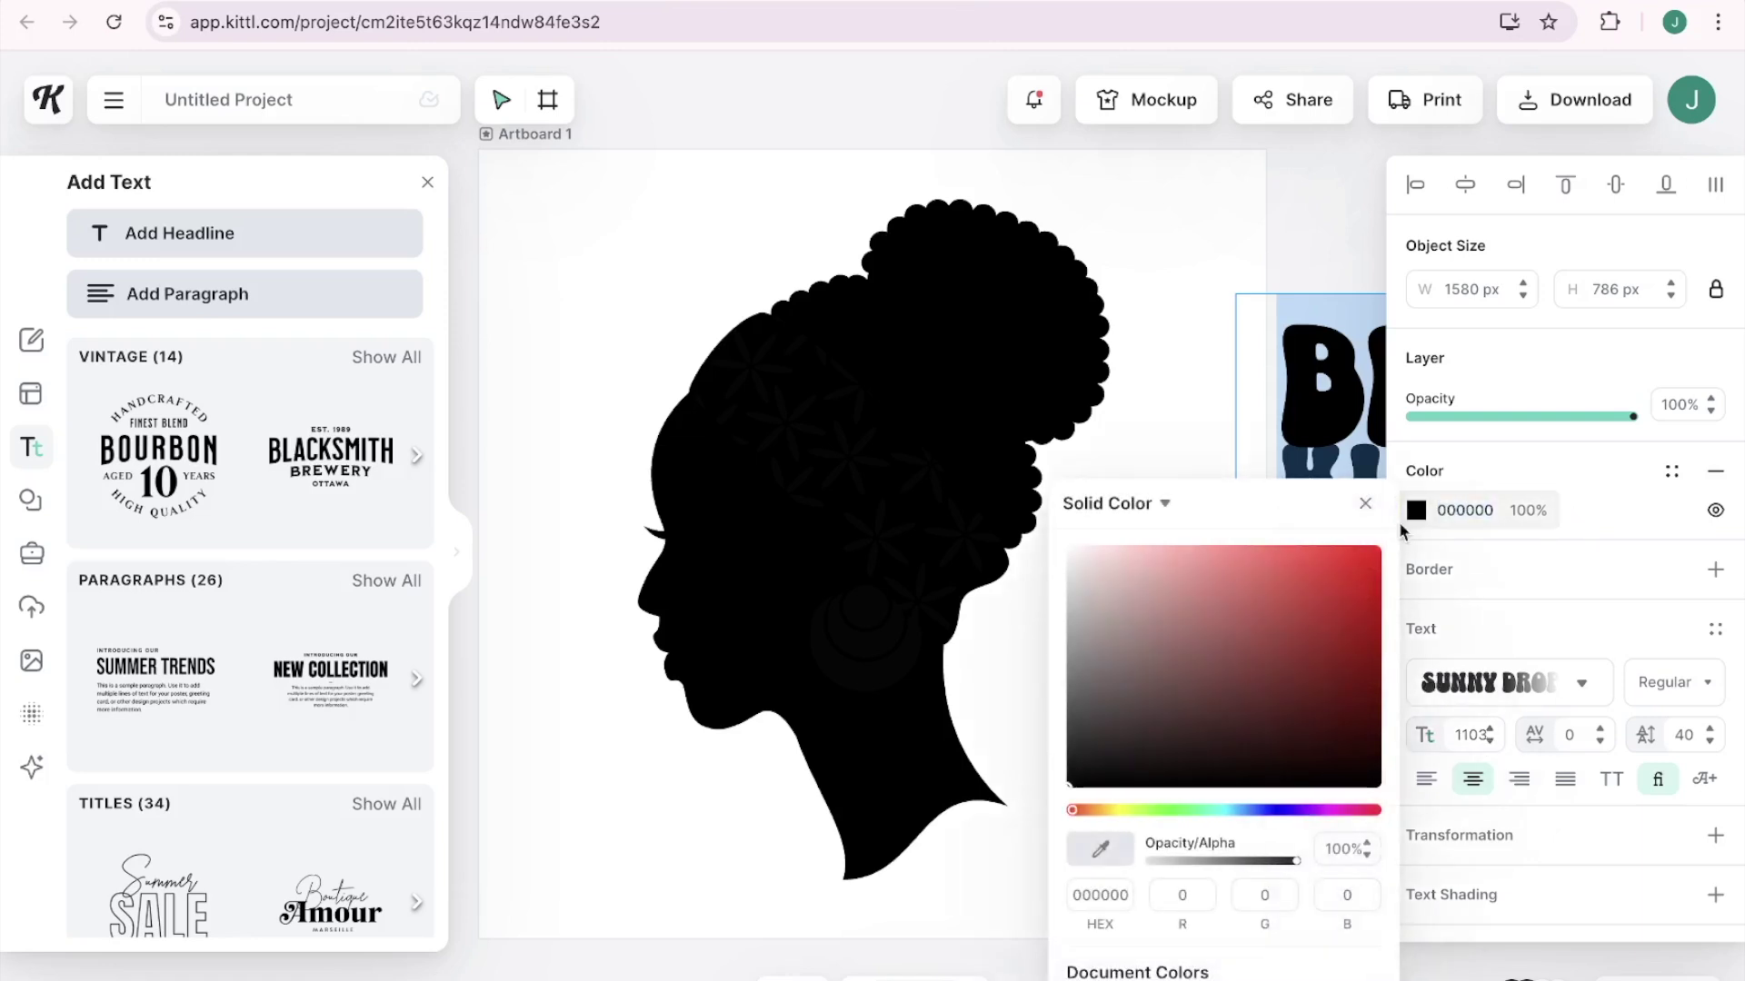
{"action": "left_click", "coordinate": [1331, 811]}
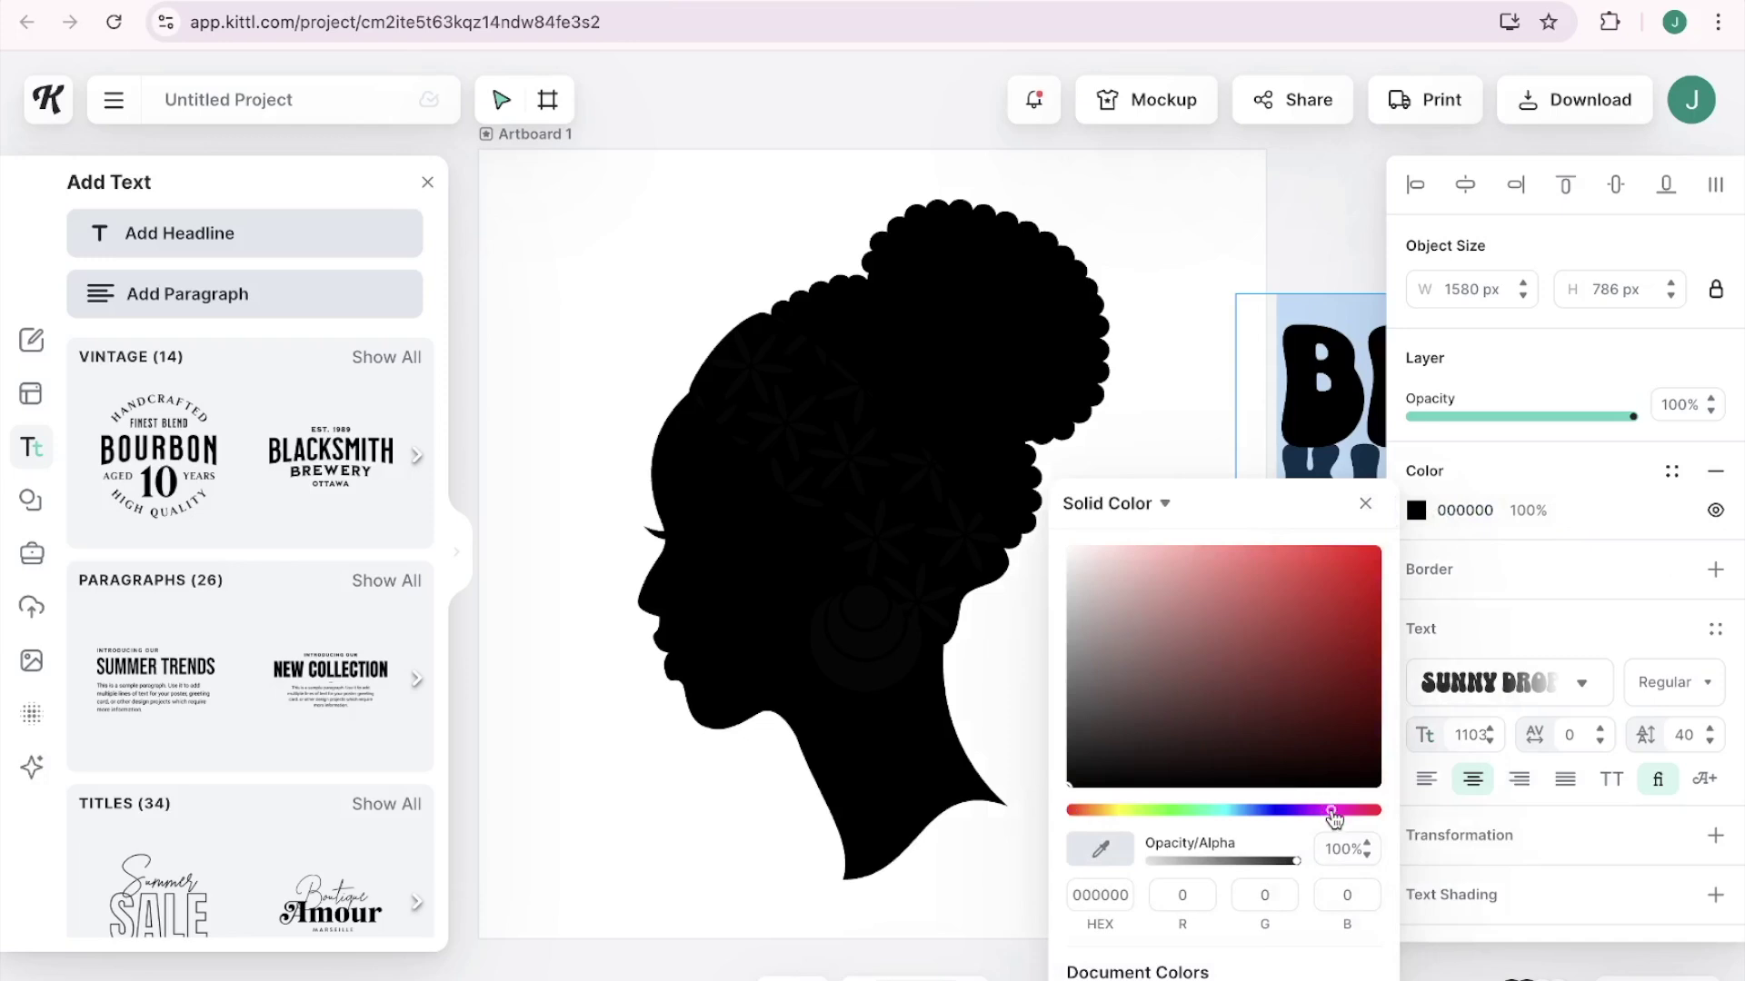
{"action": "left_click", "coordinate": [1241, 583]}
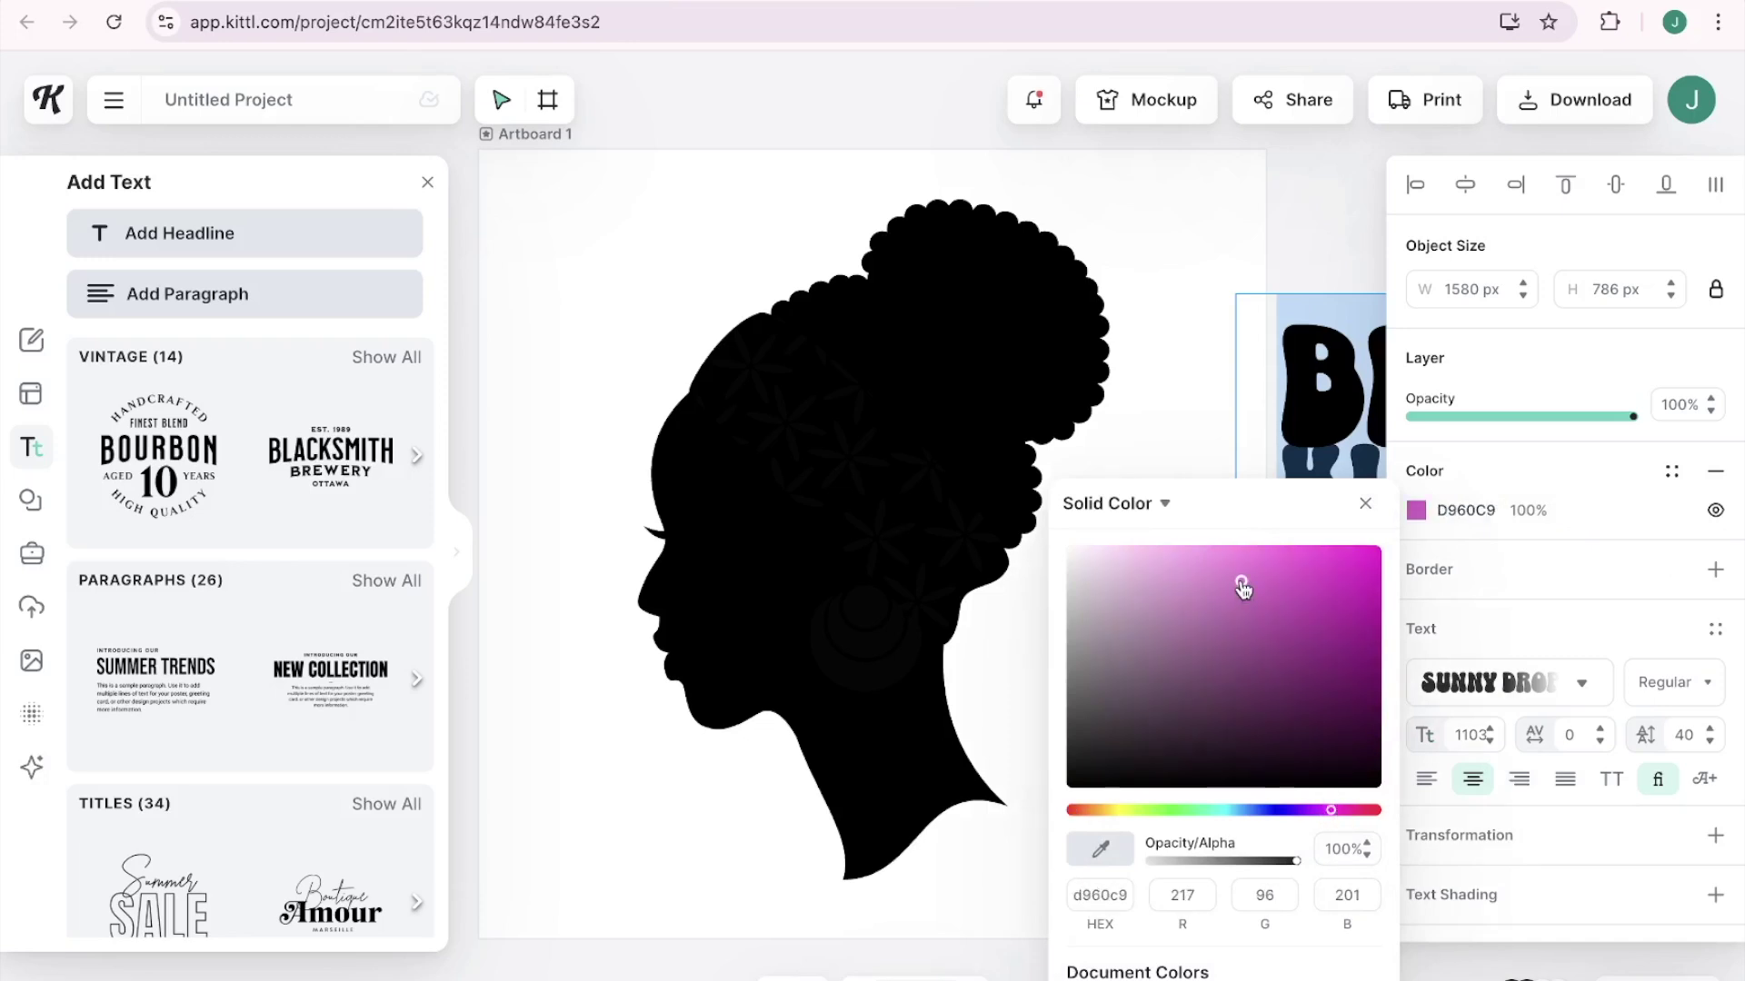
Move BE onto the hair bun, tilt it about 14° and enlarge it to 1838 × 915 px.
{"action": "left_click_drag", "start_coordinate": [1319, 404], "coordinate": [939, 343]}
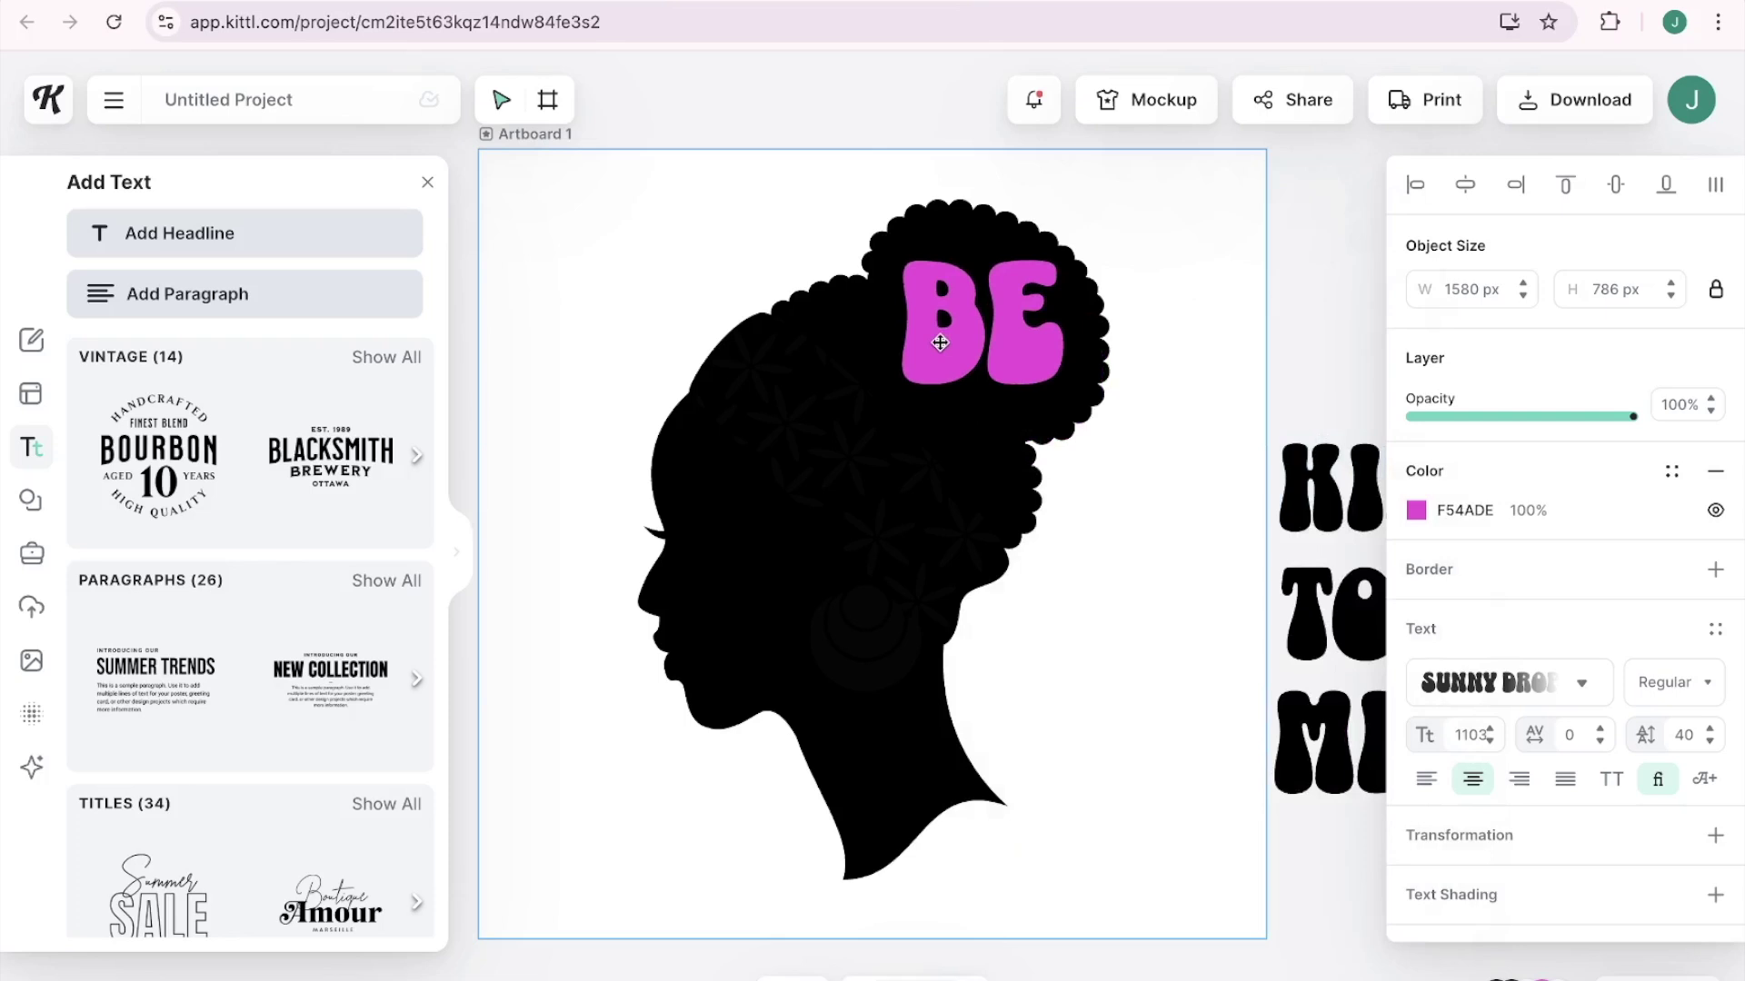
{"action": "left_click_drag", "start_coordinate": [987, 423], "coordinate": [945, 408]}
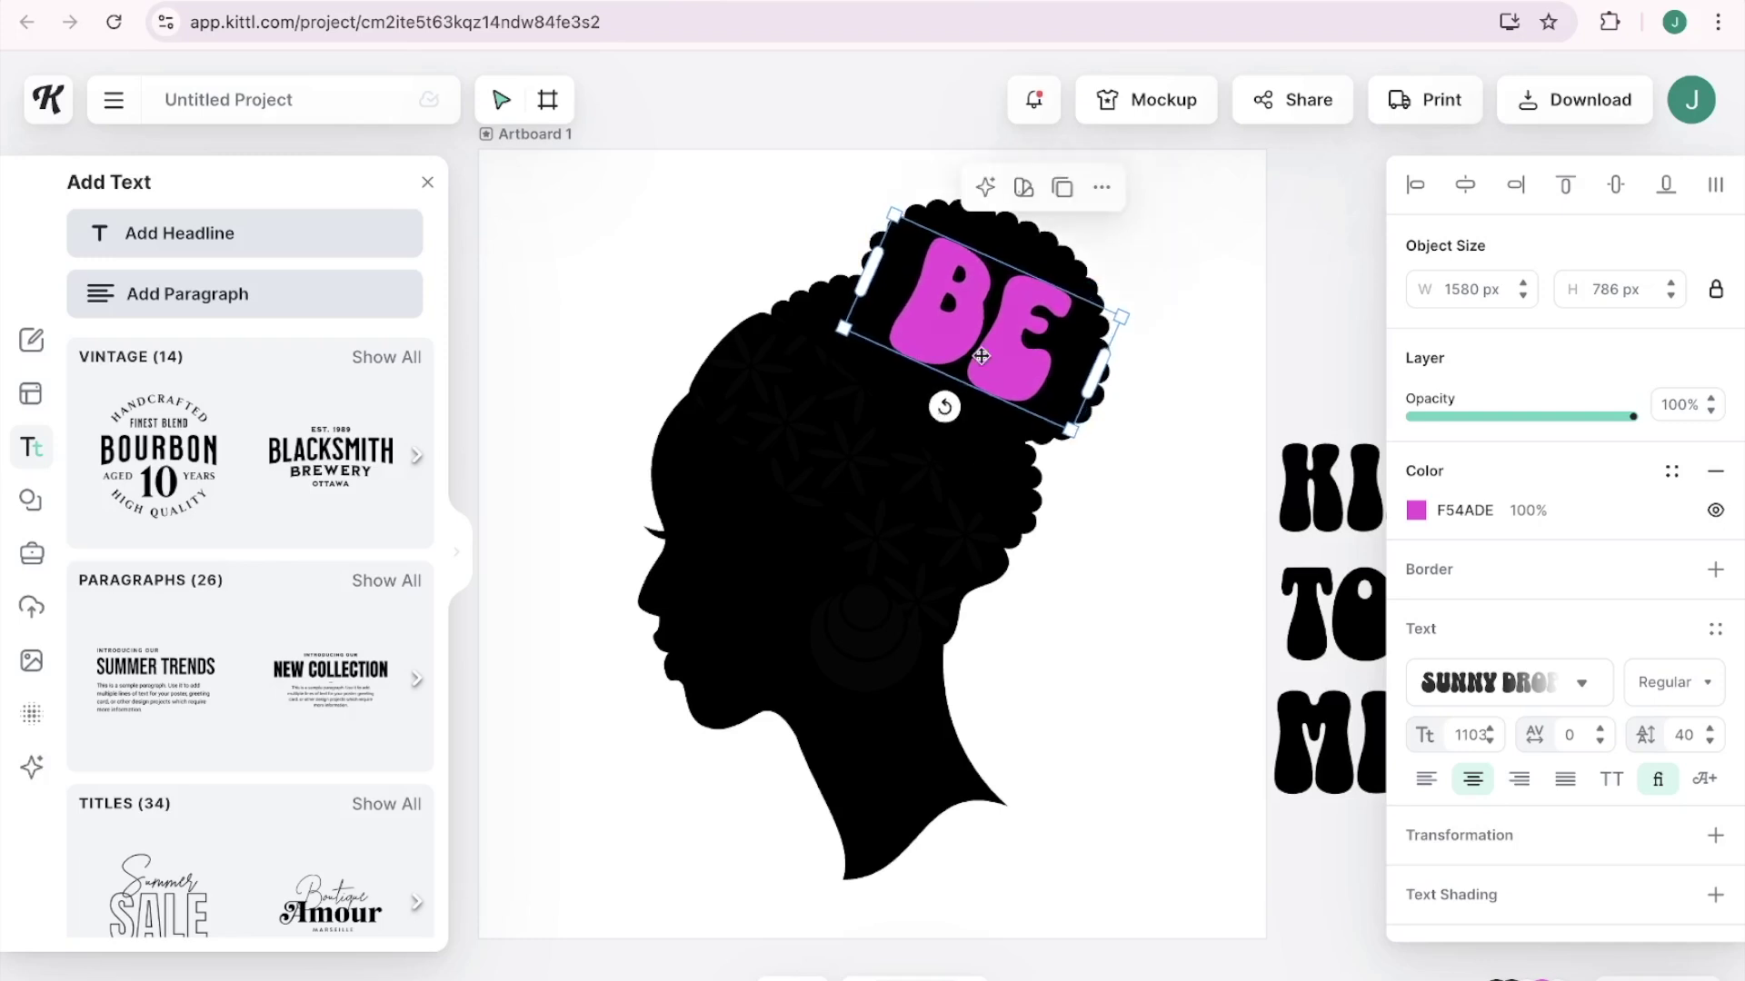
{"action": "key", "text": "ctrl+shift+period"}
{"action": "key", "text": "ctrl+shift+period"}
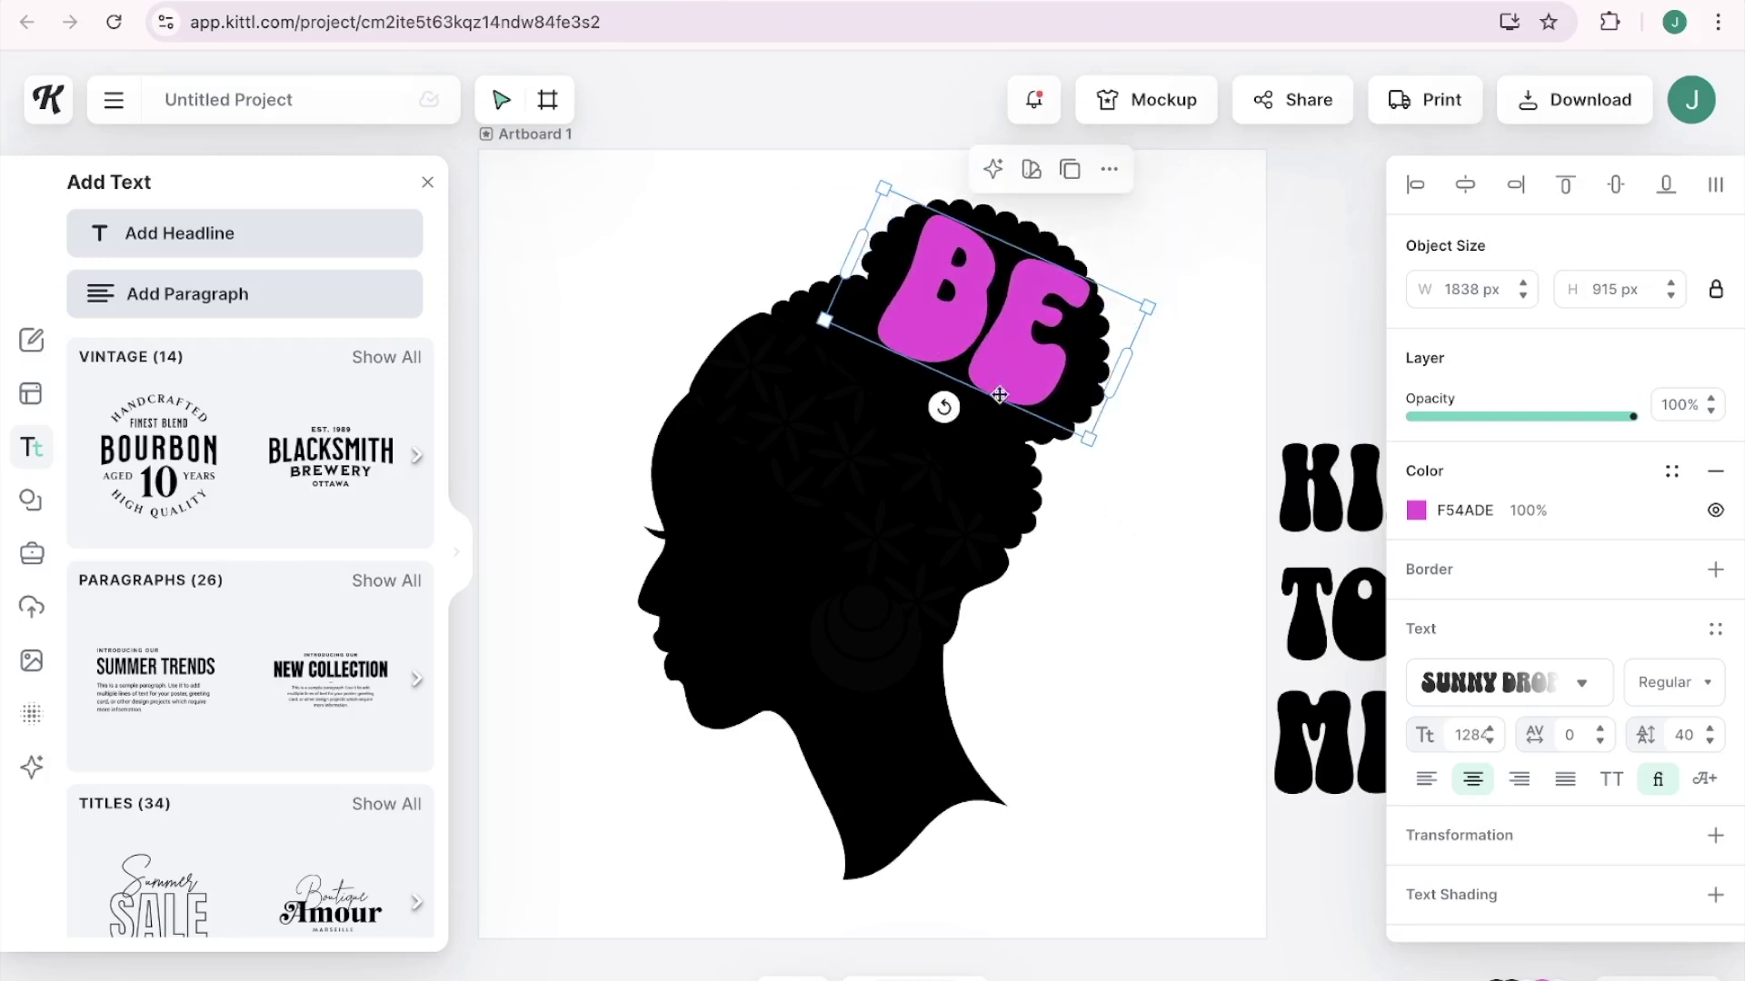
Try the warp presets on BE and settle on Distort.
{"action": "left_click", "coordinate": [1487, 835]}
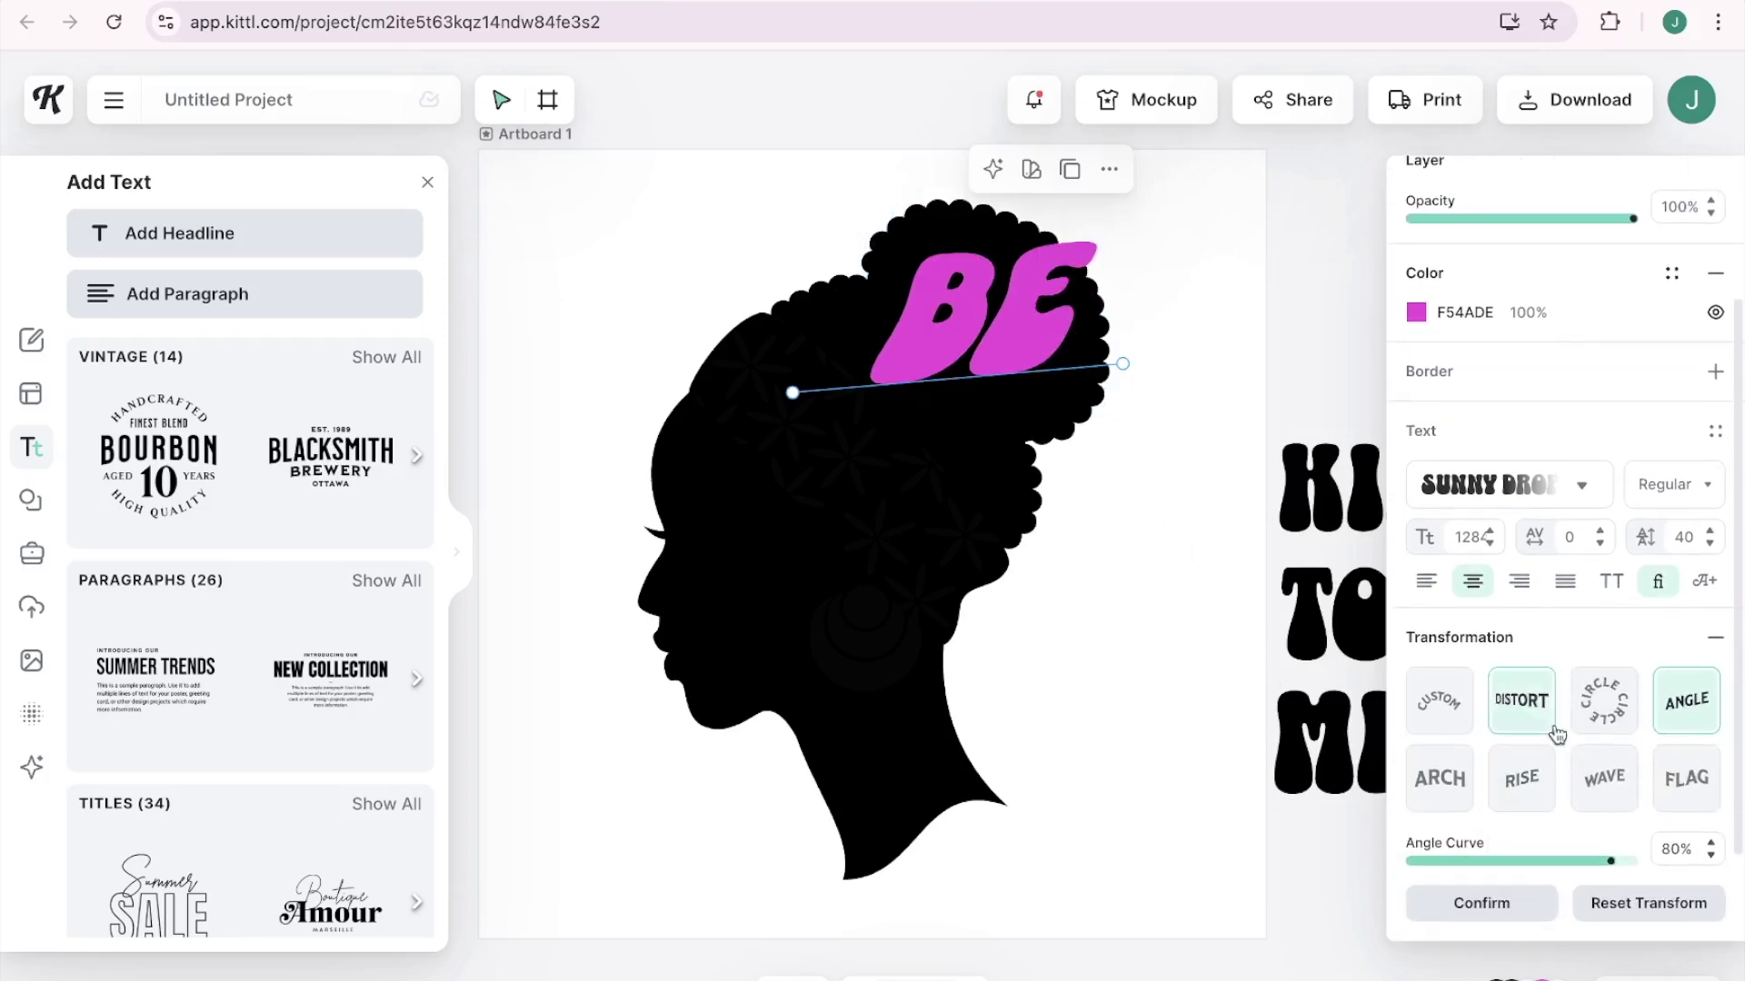
{"action": "left_click", "coordinate": [1520, 705]}
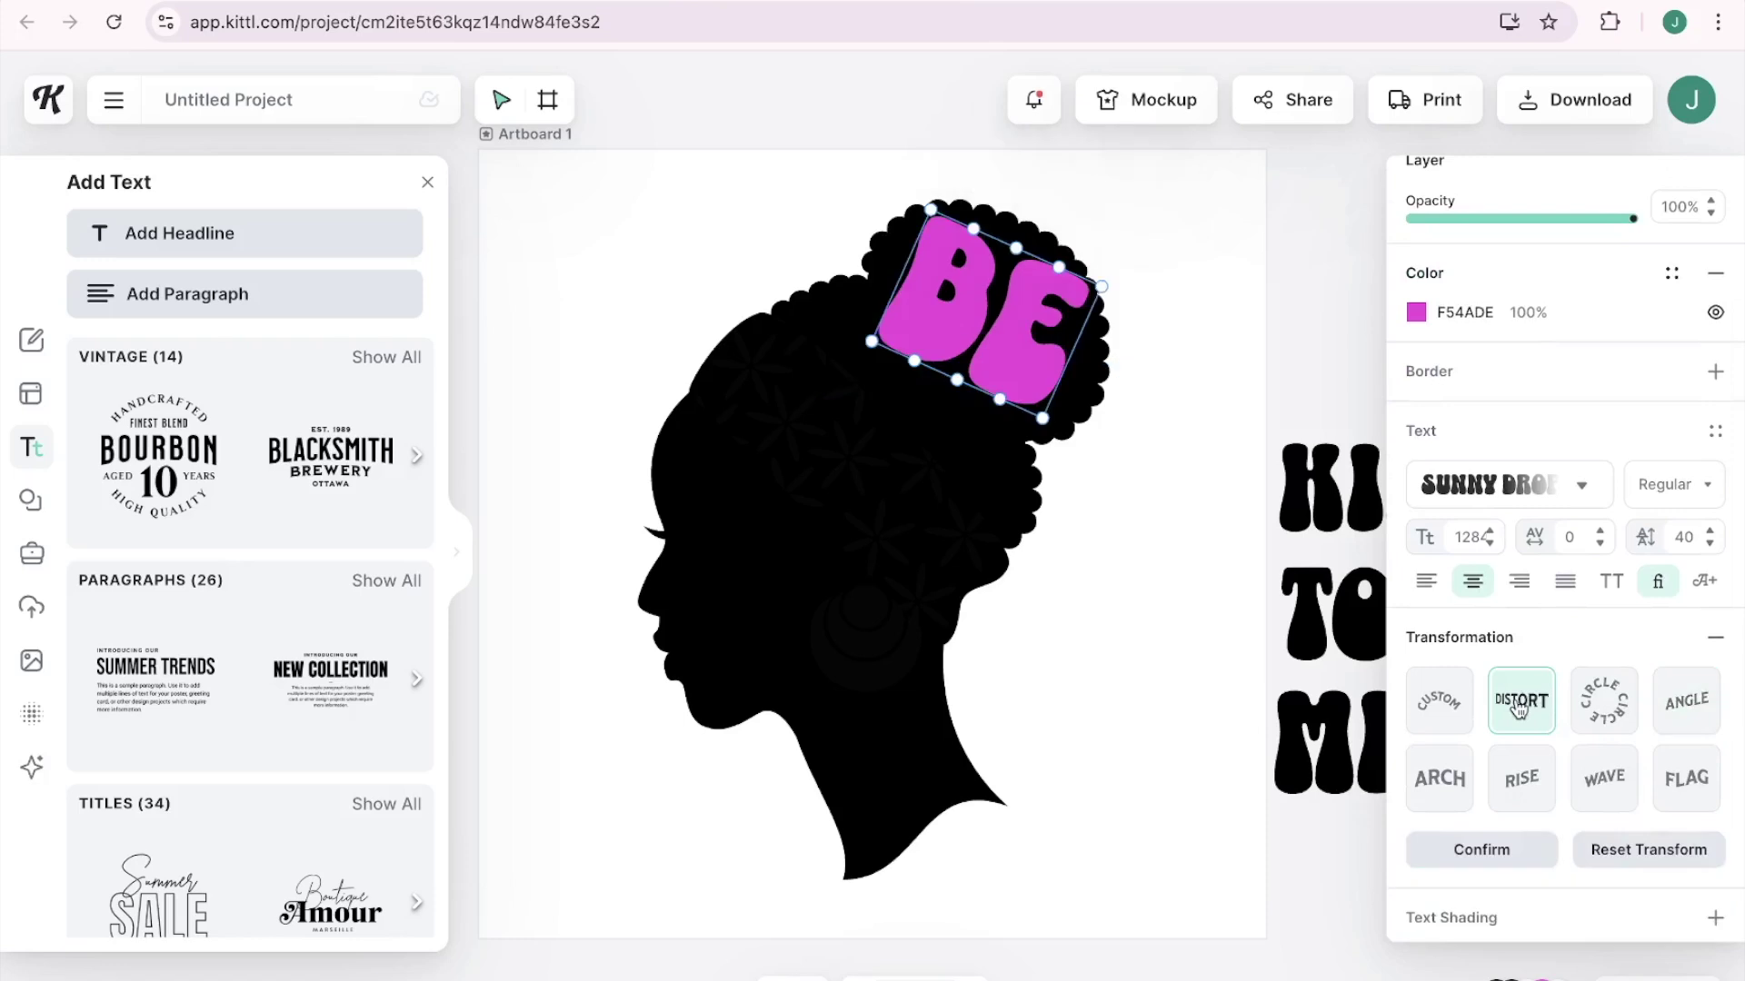
{"action": "left_click", "coordinate": [1440, 701]}
{"action": "left_click", "coordinate": [1440, 779]}
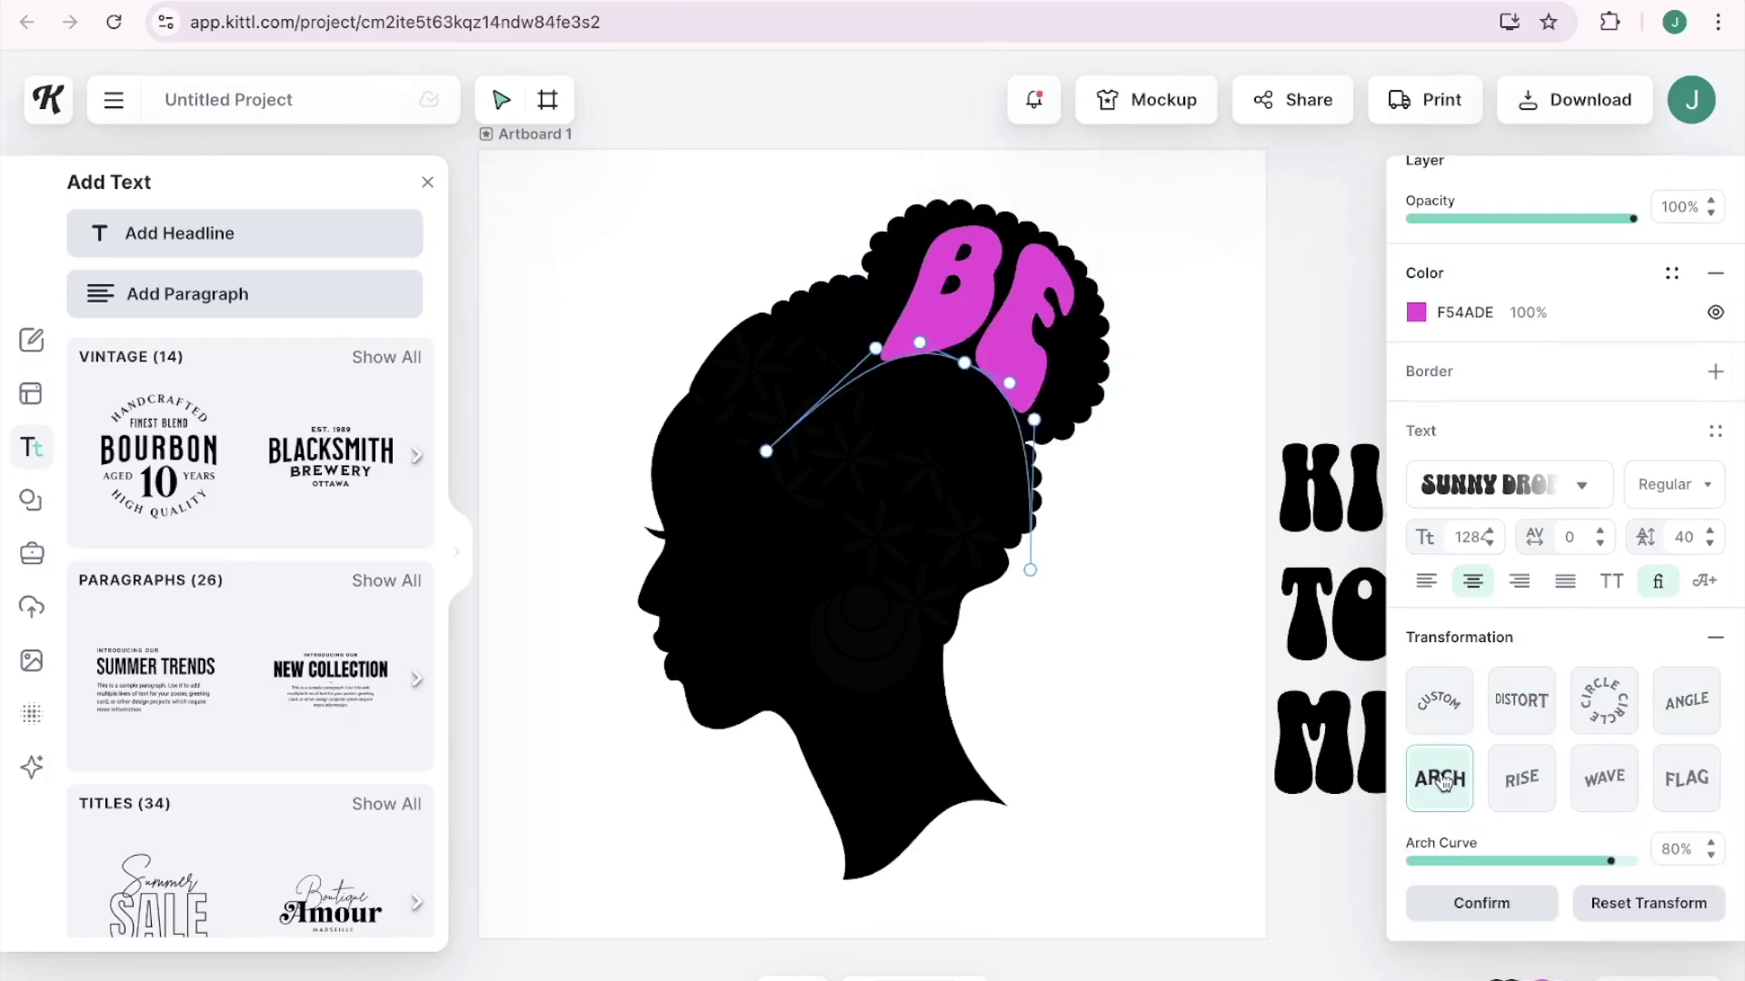
{"action": "left_click", "coordinate": [1500, 787]}
{"action": "left_click", "coordinate": [1604, 779]}
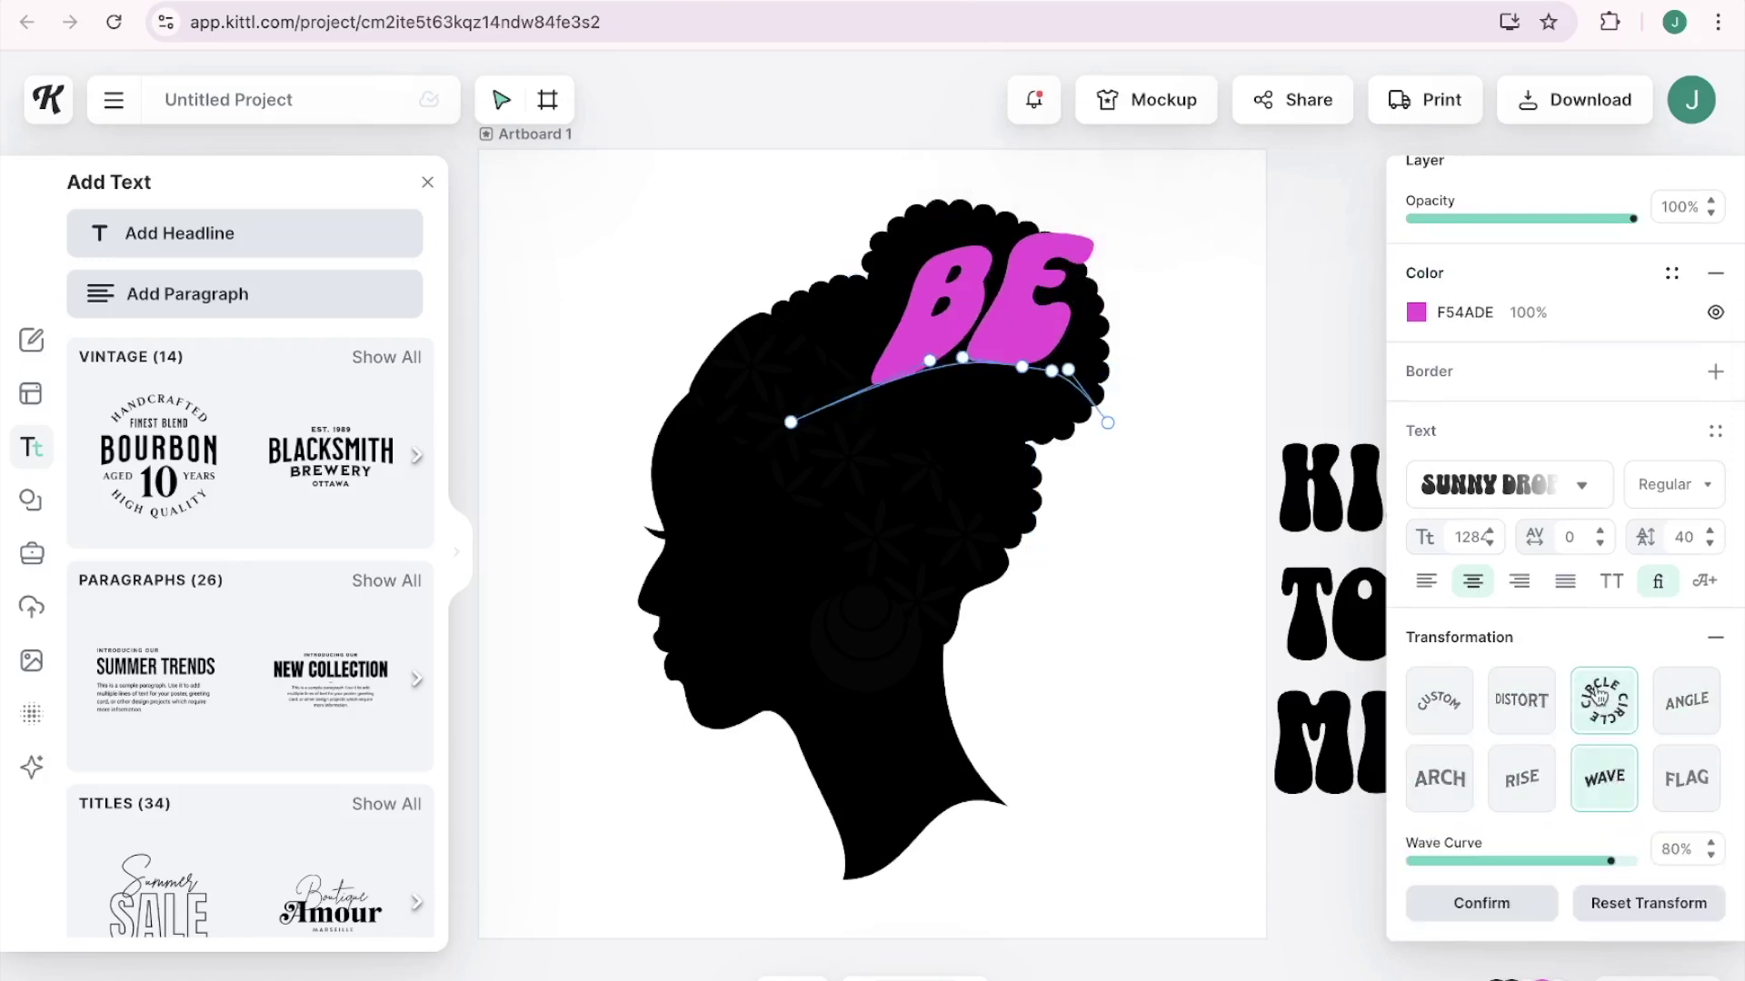
{"action": "left_click", "coordinate": [1604, 700]}
{"action": "left_click", "coordinate": [1544, 714]}
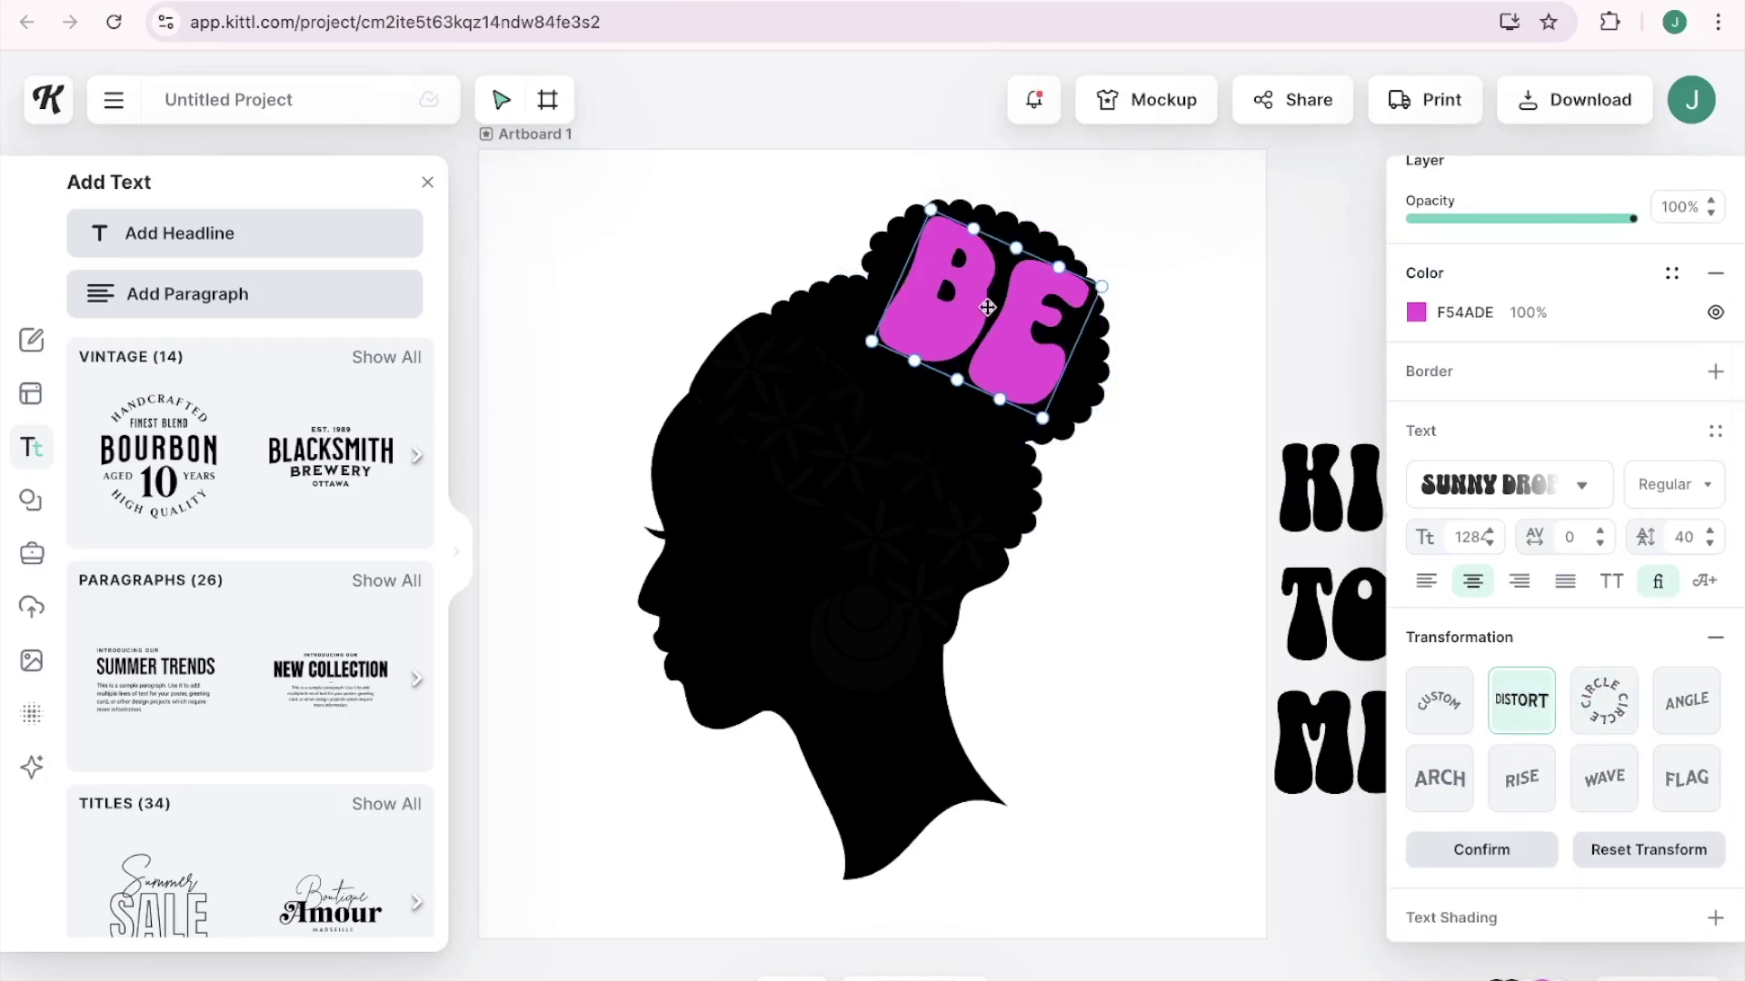
Drag the Distort envelope handles so BE bulges into the rounded bun shape, then deselect.
{"action": "left_click_drag", "start_coordinate": [1015, 246], "coordinate": [1030, 229]}
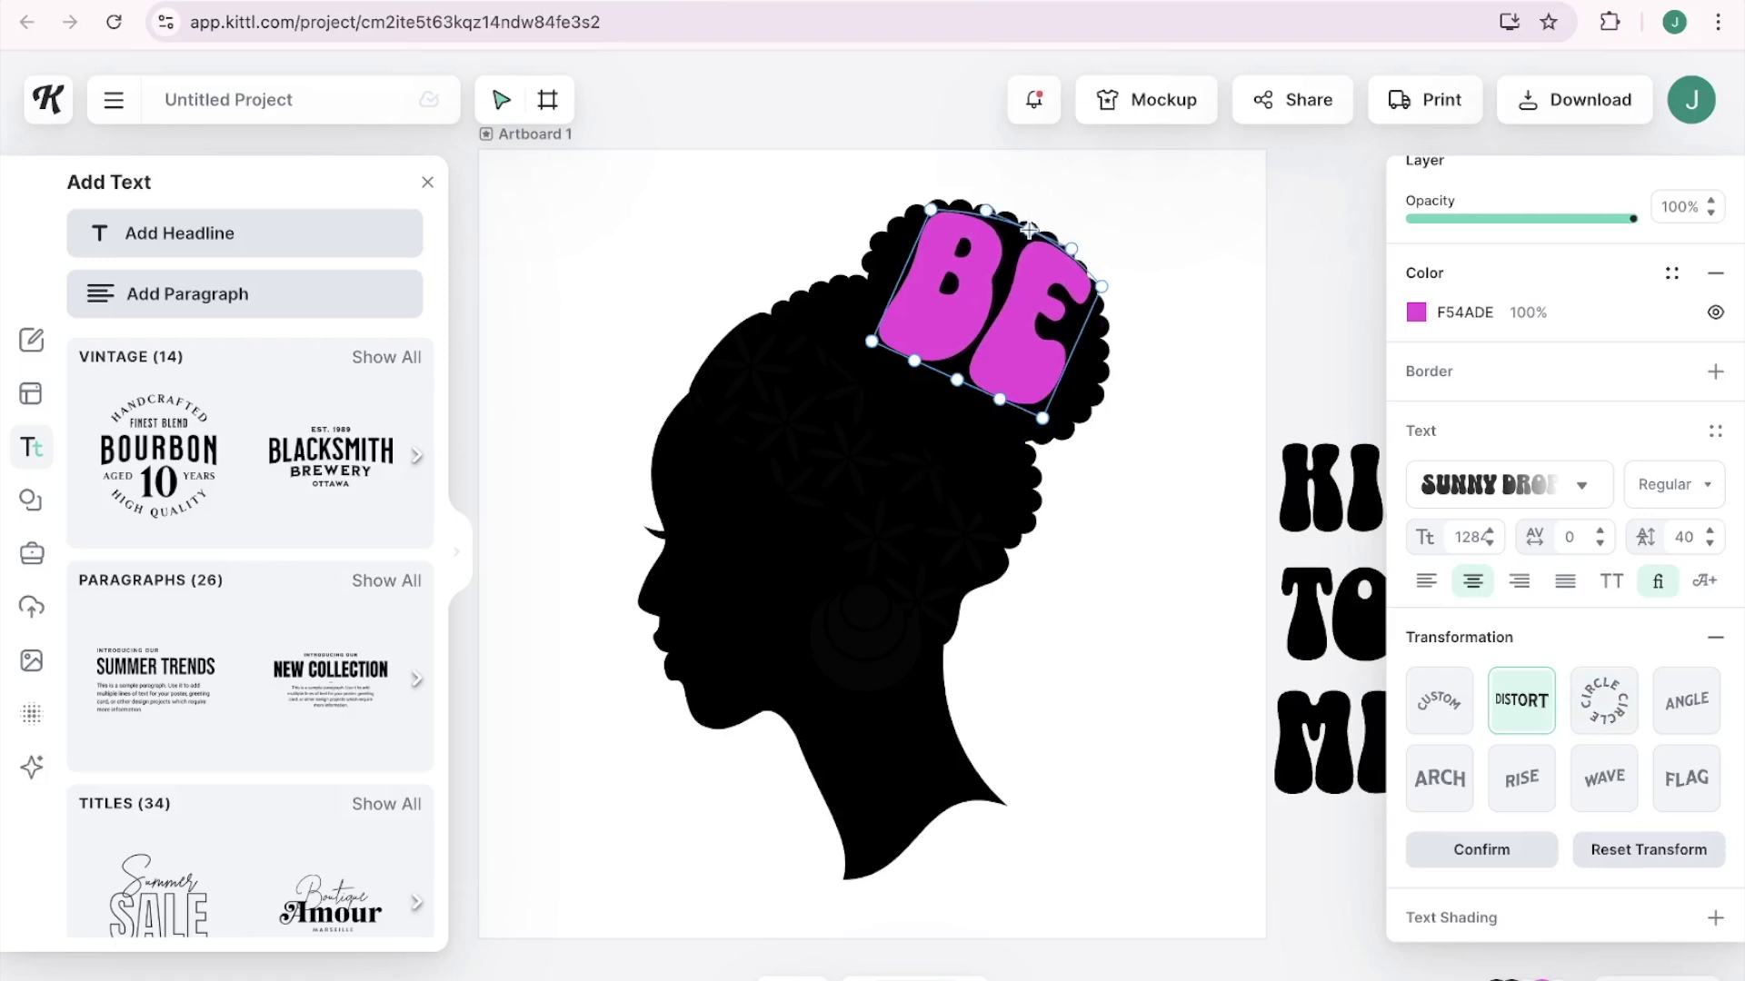
{"action": "left_click_drag", "start_coordinate": [1101, 284], "coordinate": [1108, 329]}
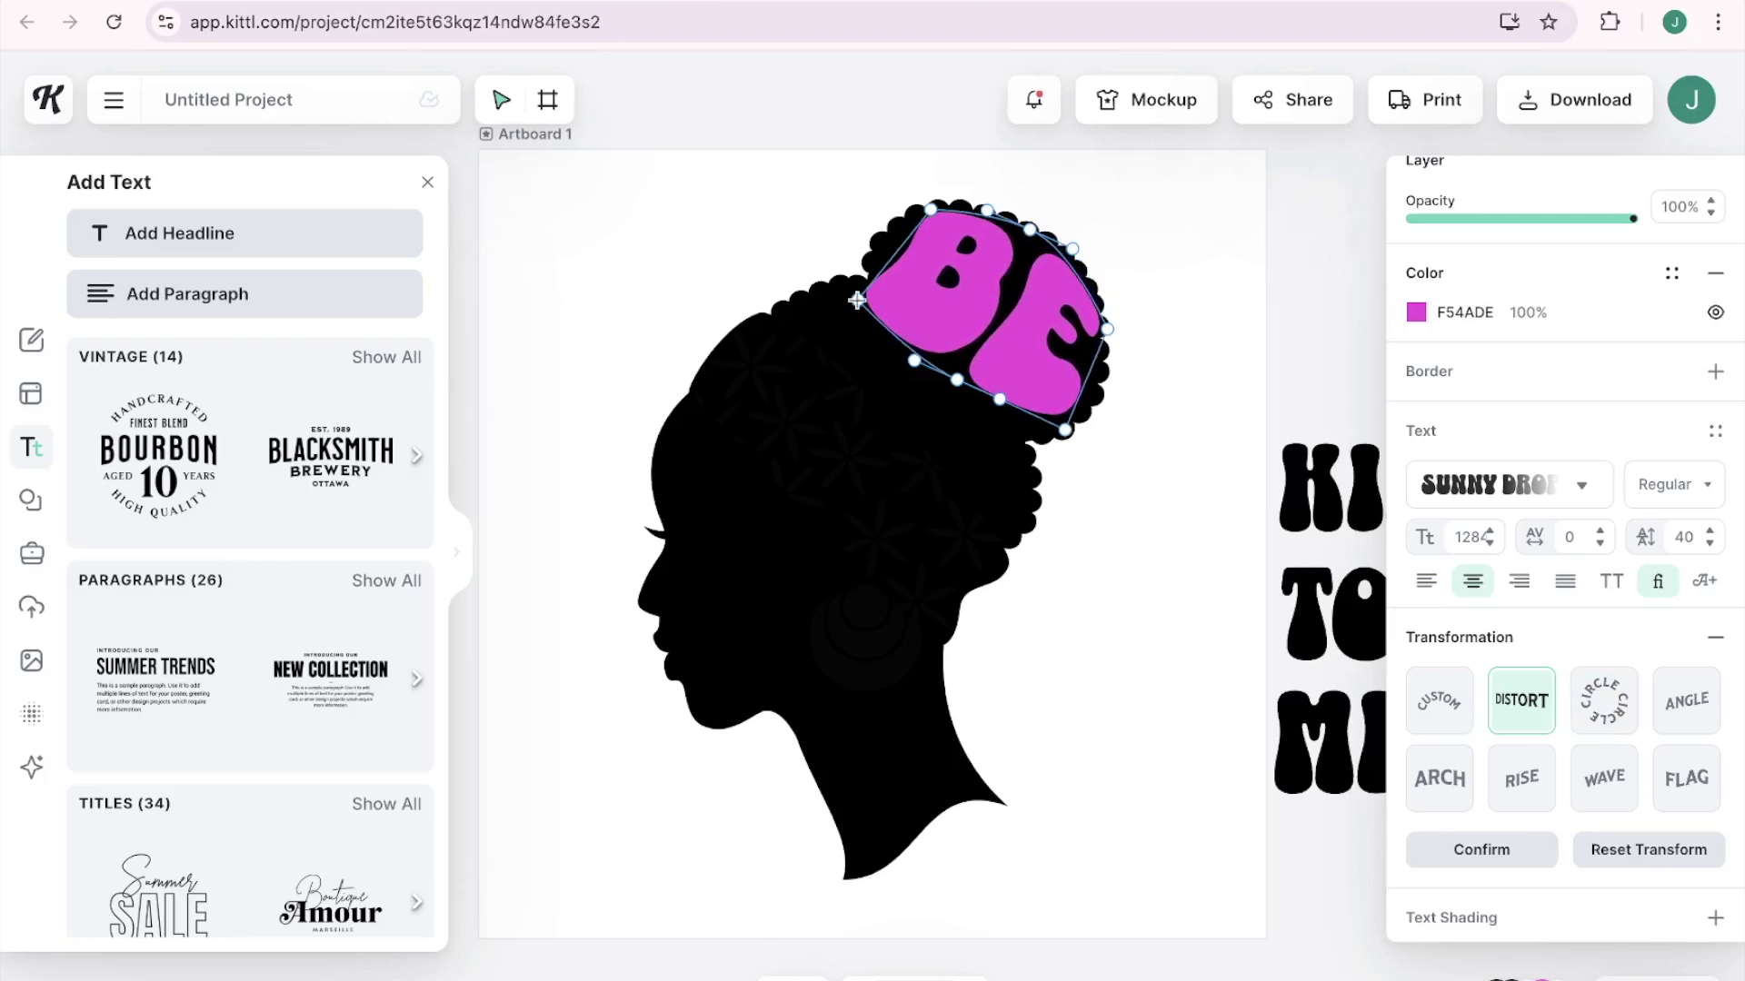
{"action": "left_click_drag", "start_coordinate": [929, 210], "coordinate": [913, 209]}
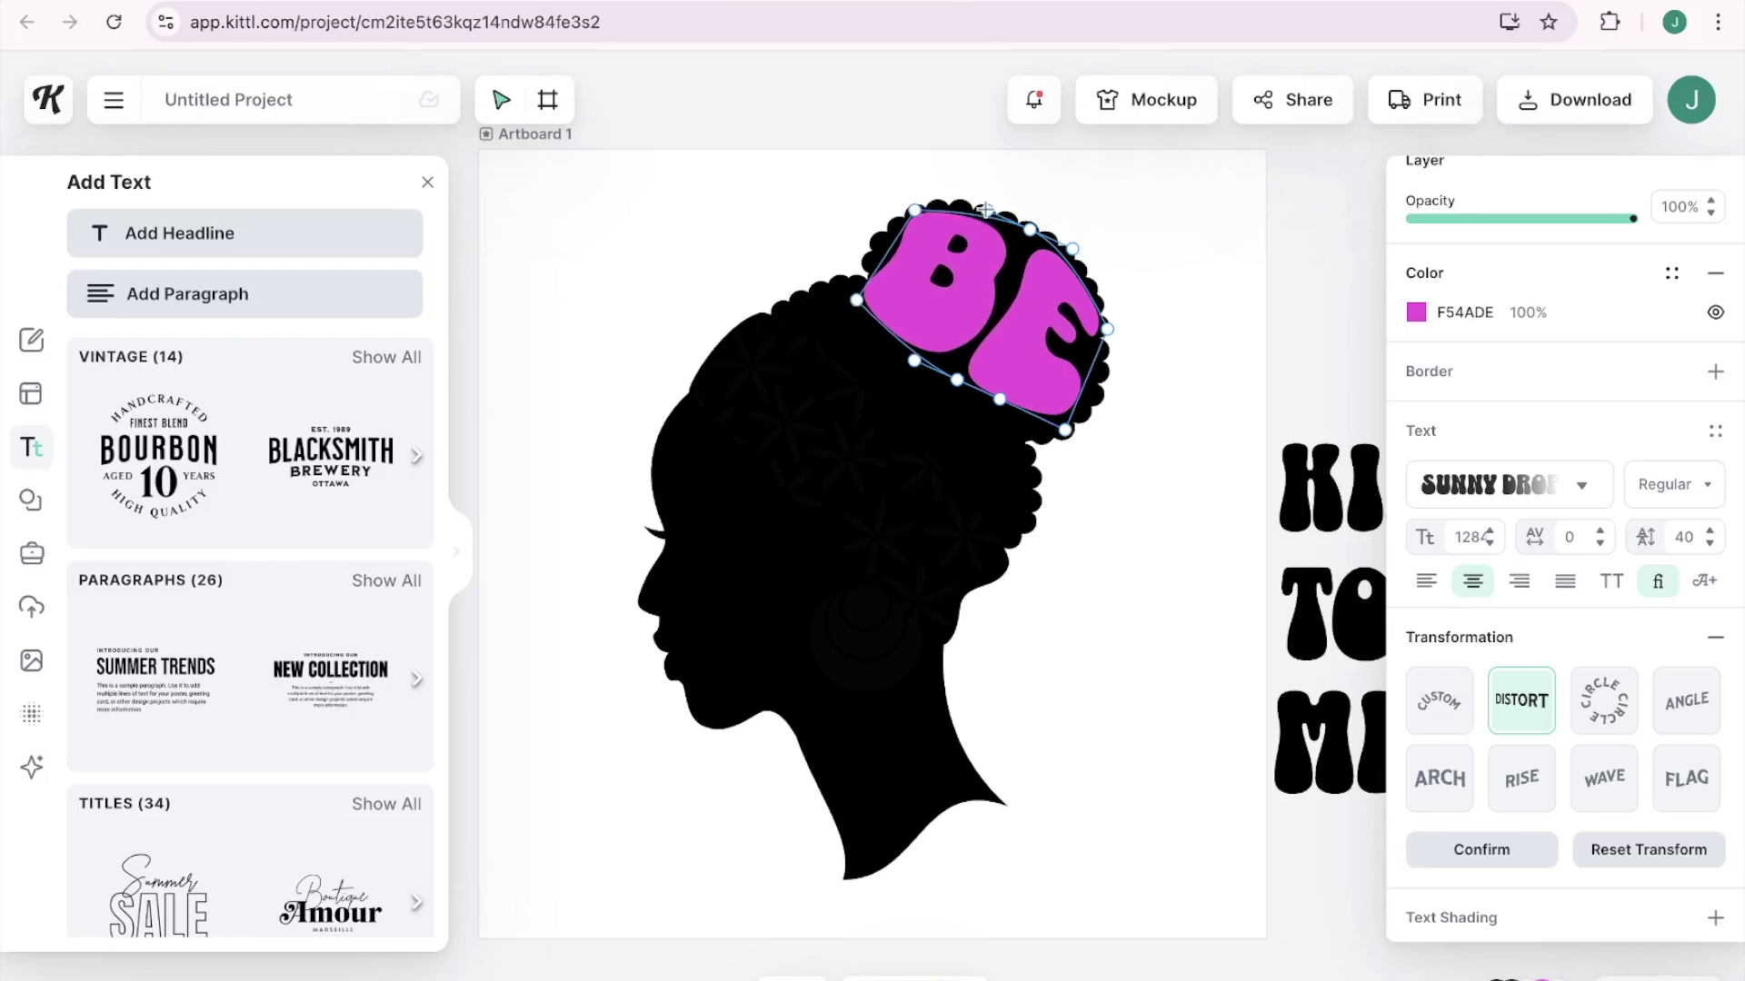
{"action": "left_click_drag", "start_coordinate": [981, 207], "coordinate": [991, 203]}
{"action": "left_click", "coordinate": [1172, 329]}
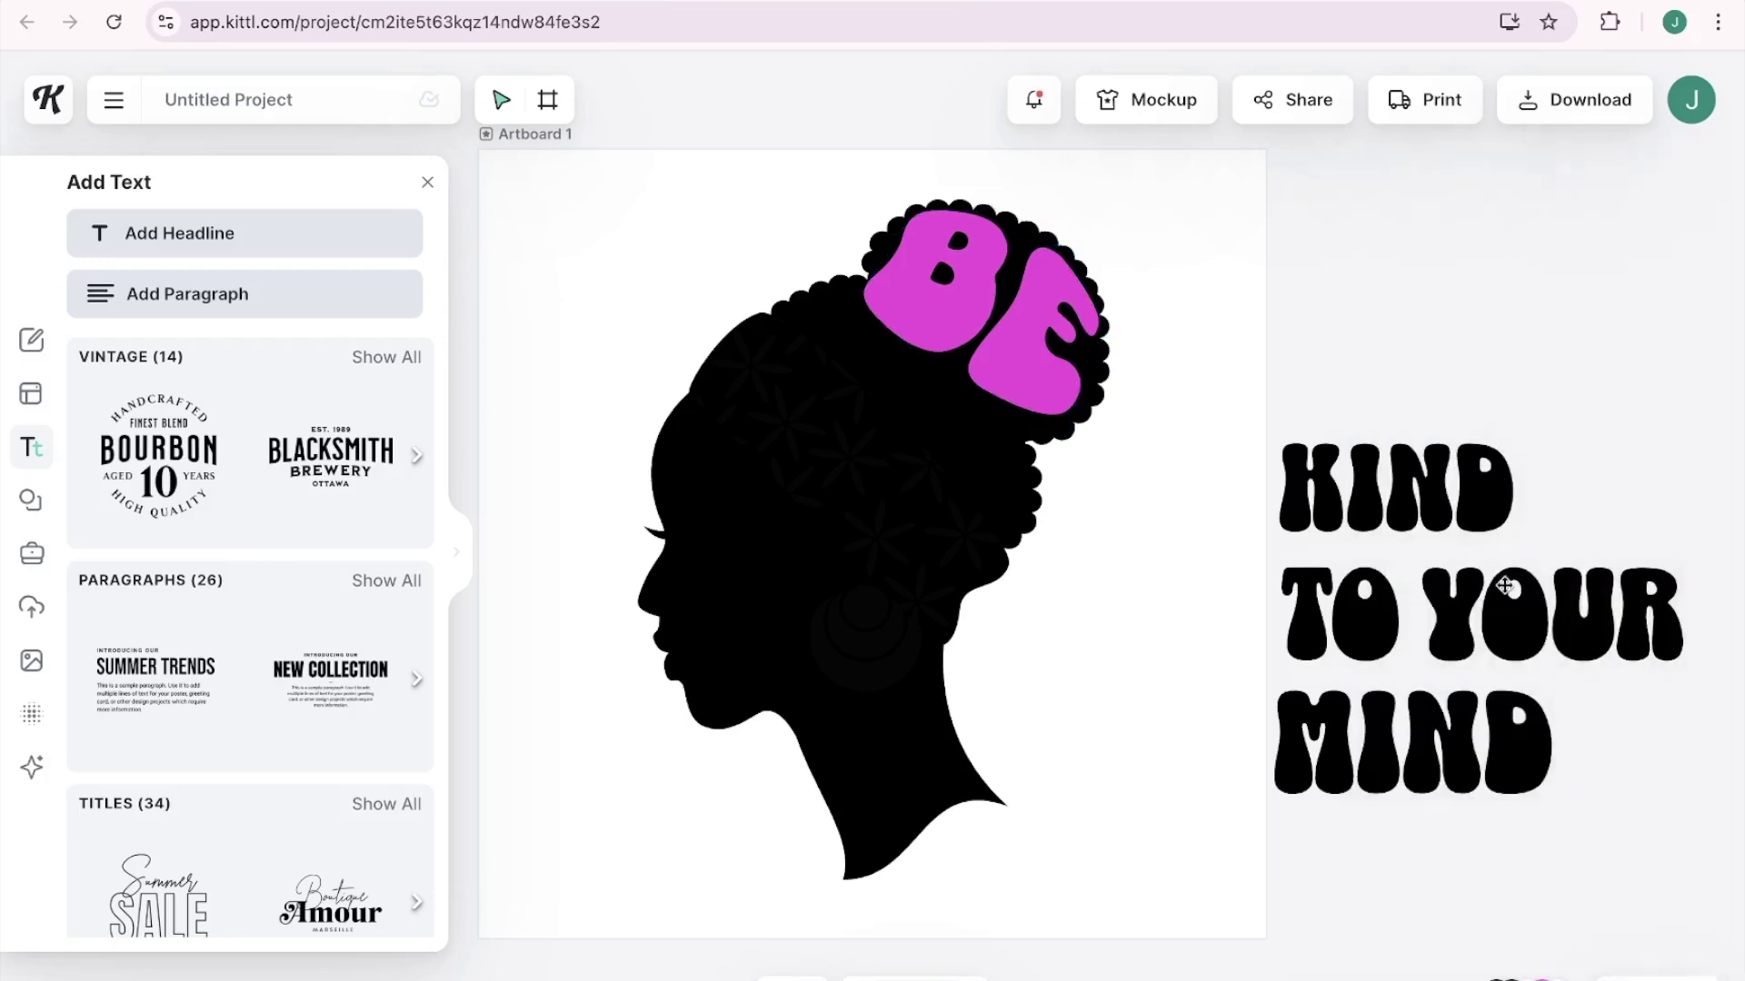
Colour the KIND line of text orange.
{"action": "left_click", "coordinate": [1406, 489]}
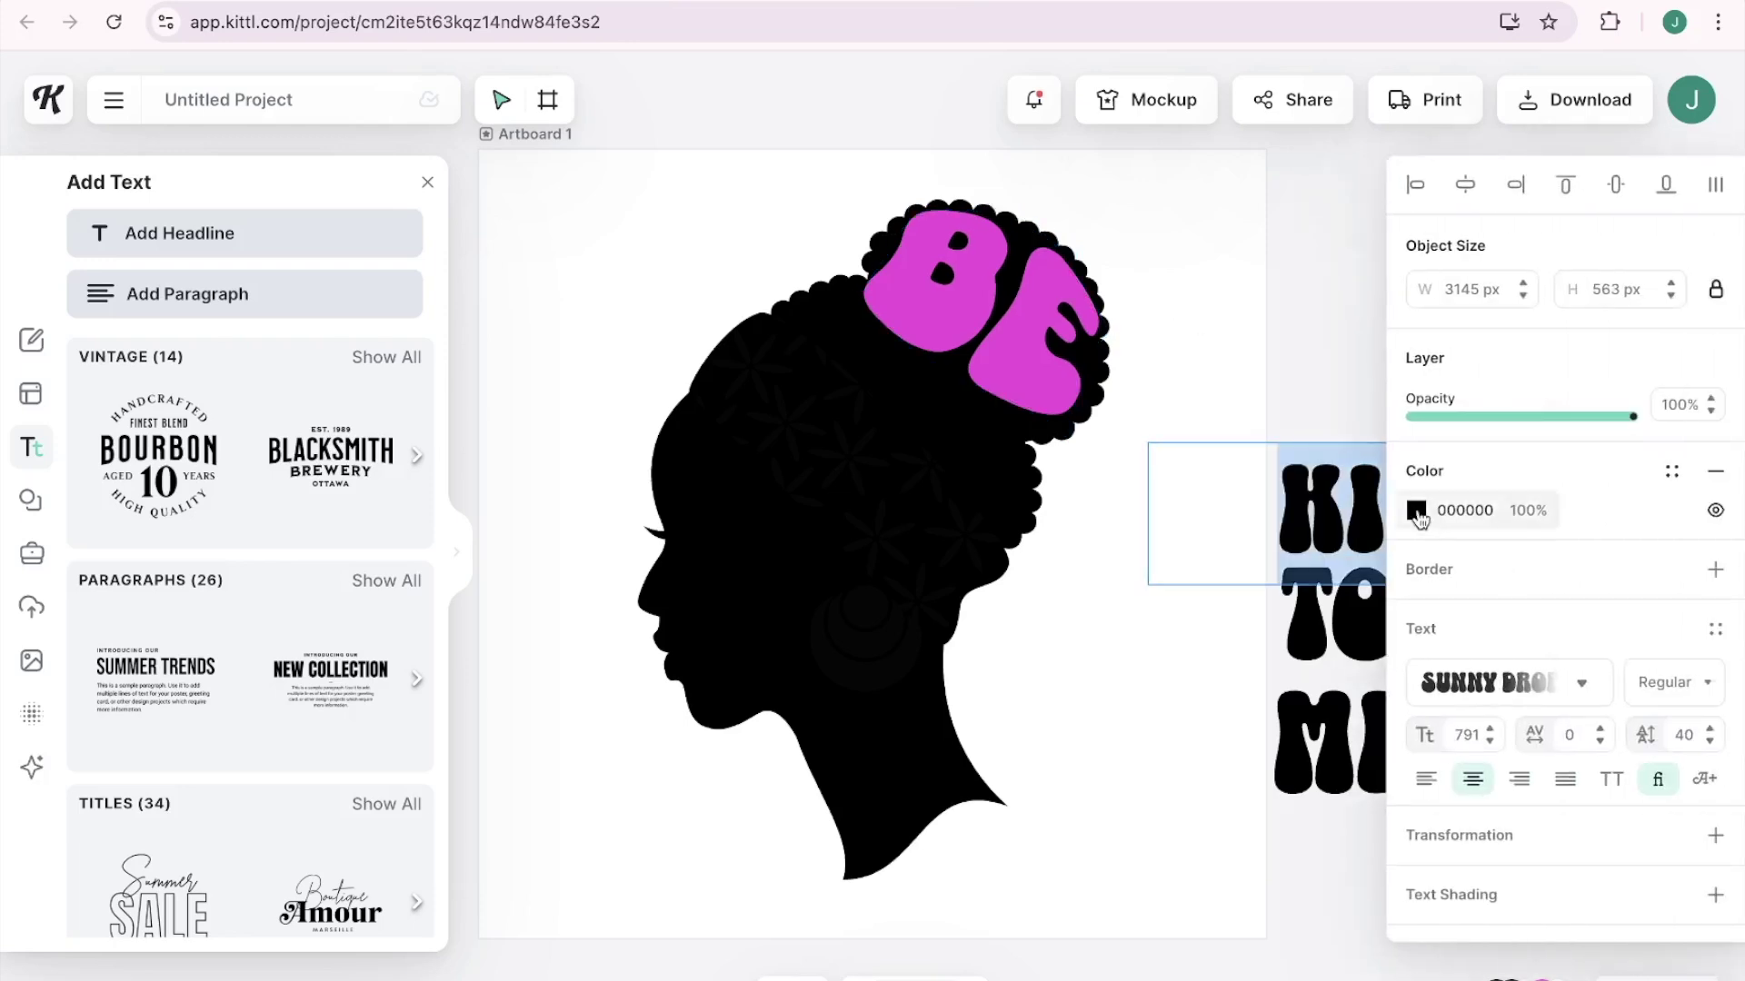
{"action": "left_click", "coordinate": [1416, 511]}
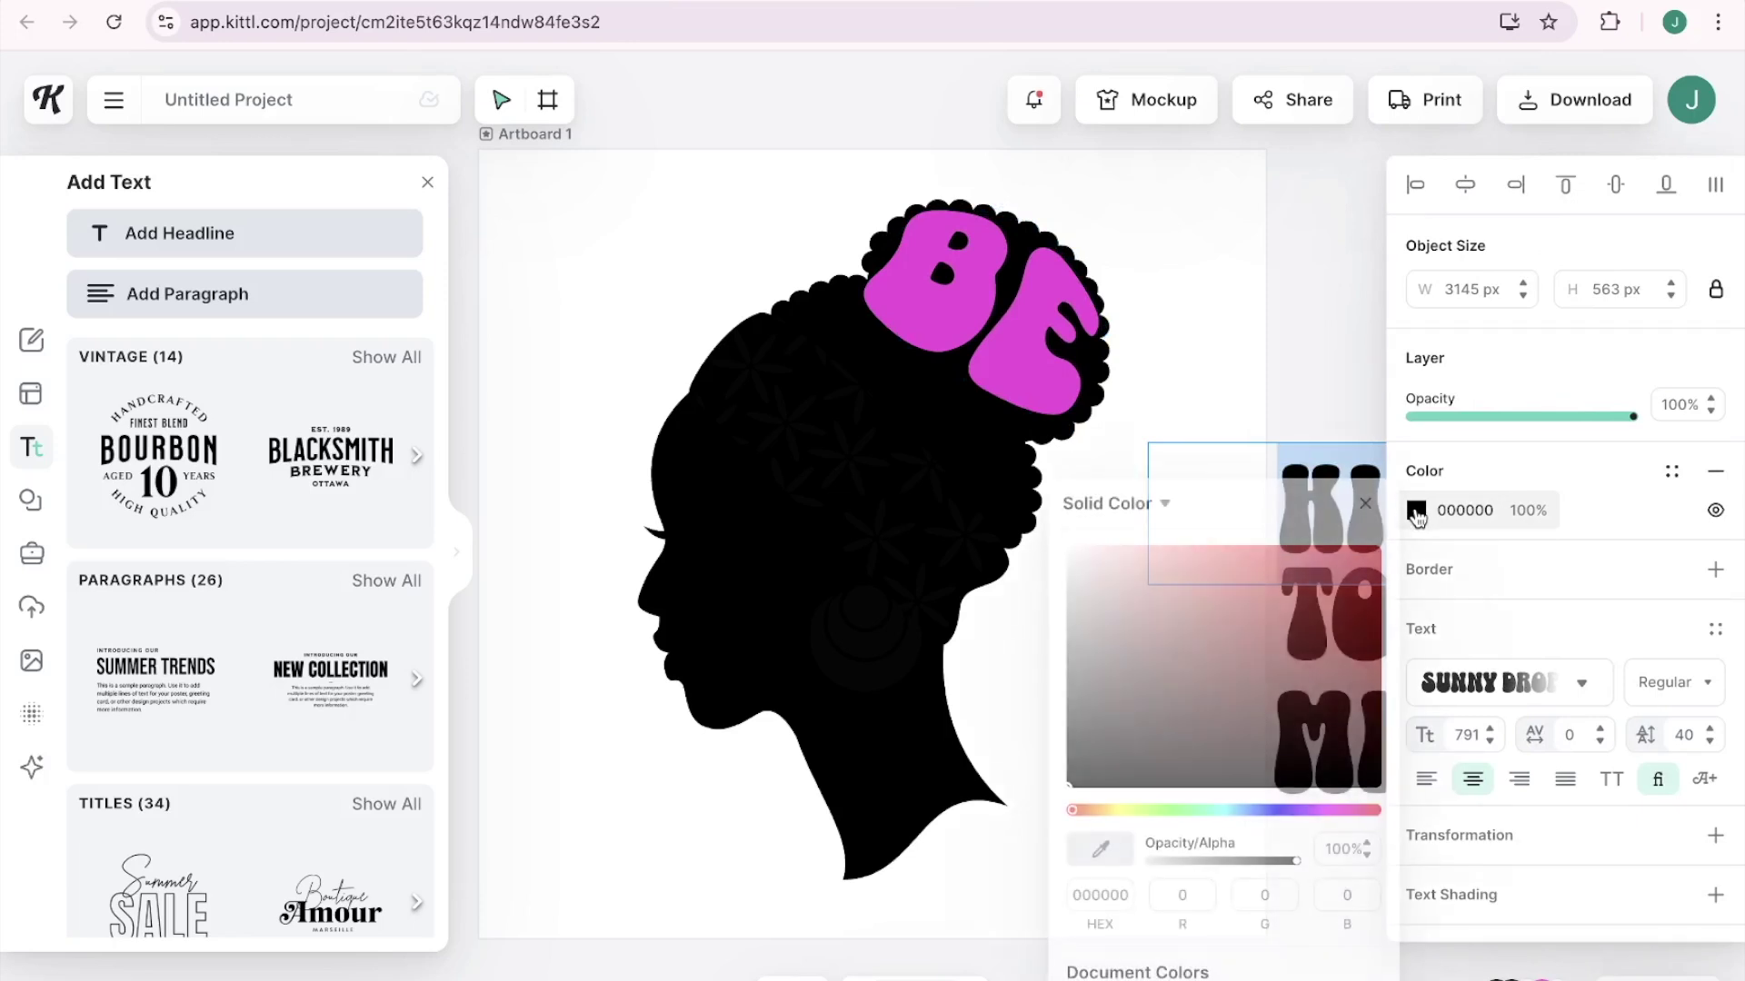
{"action": "left_click", "coordinate": [1072, 811]}
{"action": "left_click", "coordinate": [1287, 466]}
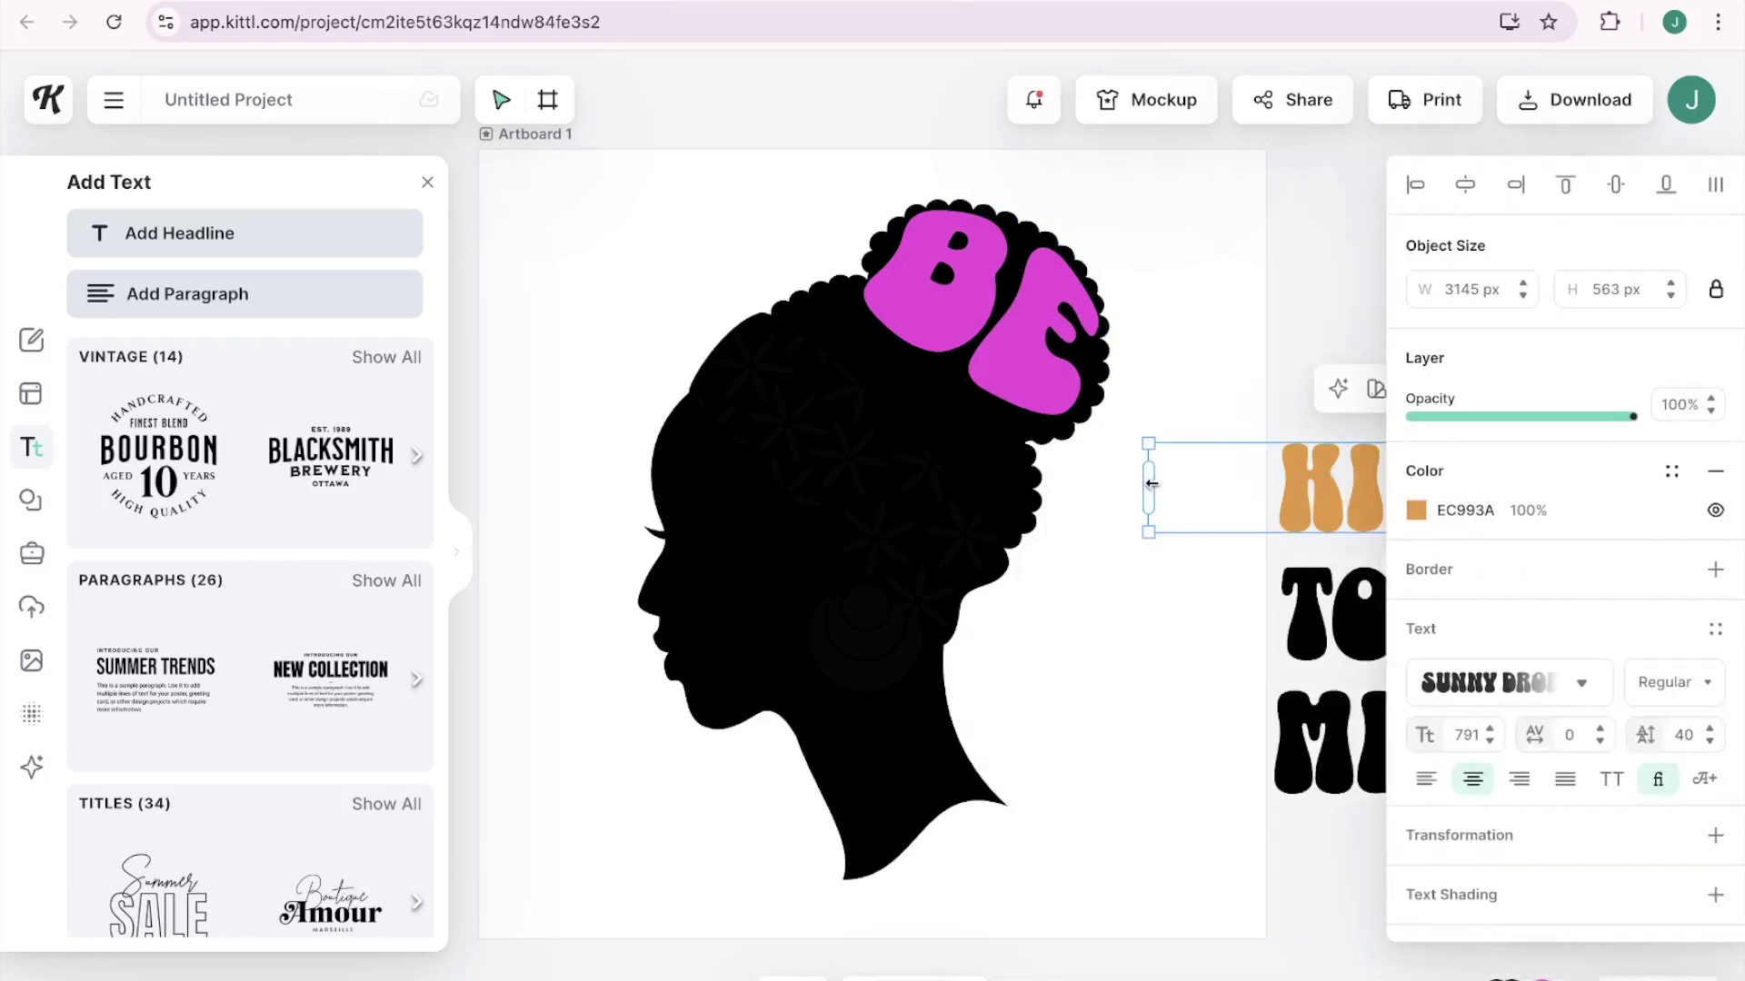
Set KIND diagonally across the head below BE, rotated and enlarged to 2698 × 672 px.
{"action": "left_click_drag", "start_coordinate": [1148, 486], "coordinate": [1287, 477]}
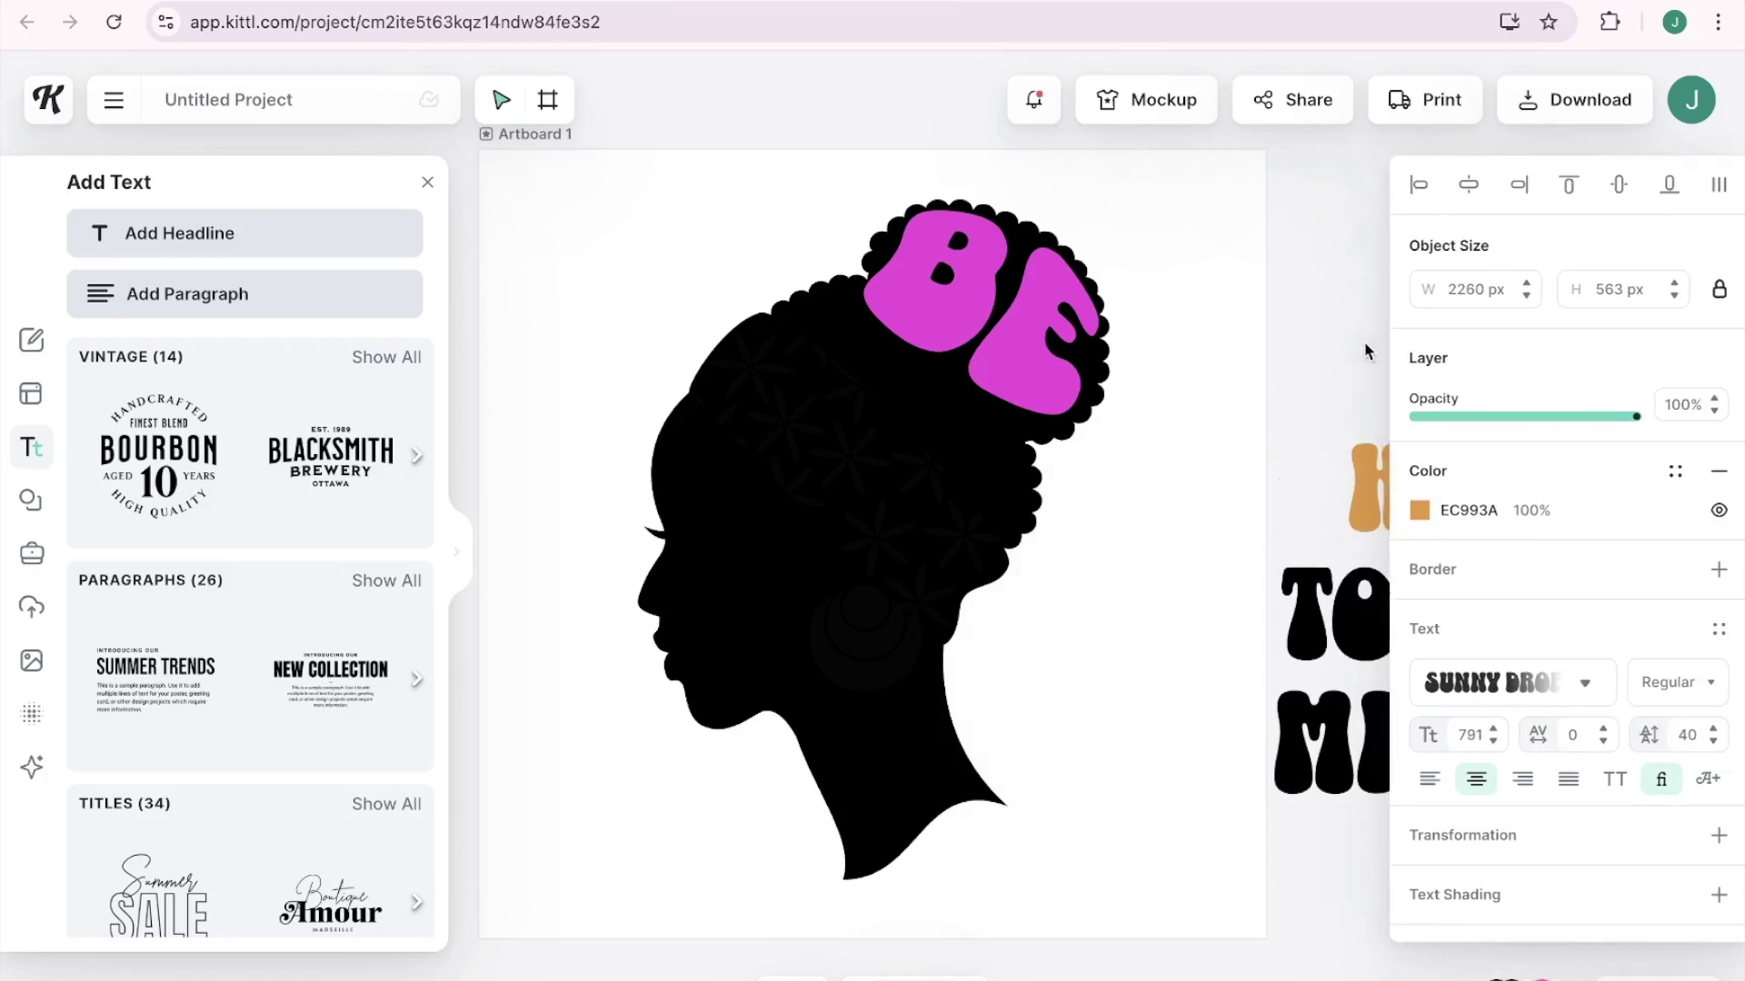
{"action": "left_click_drag", "start_coordinate": [1400, 495], "coordinate": [803, 416]}
{"action": "left_click_drag", "start_coordinate": [864, 489], "coordinate": [913, 462]}
{"action": "left_click_drag", "start_coordinate": [747, 285], "coordinate": [727, 264]}
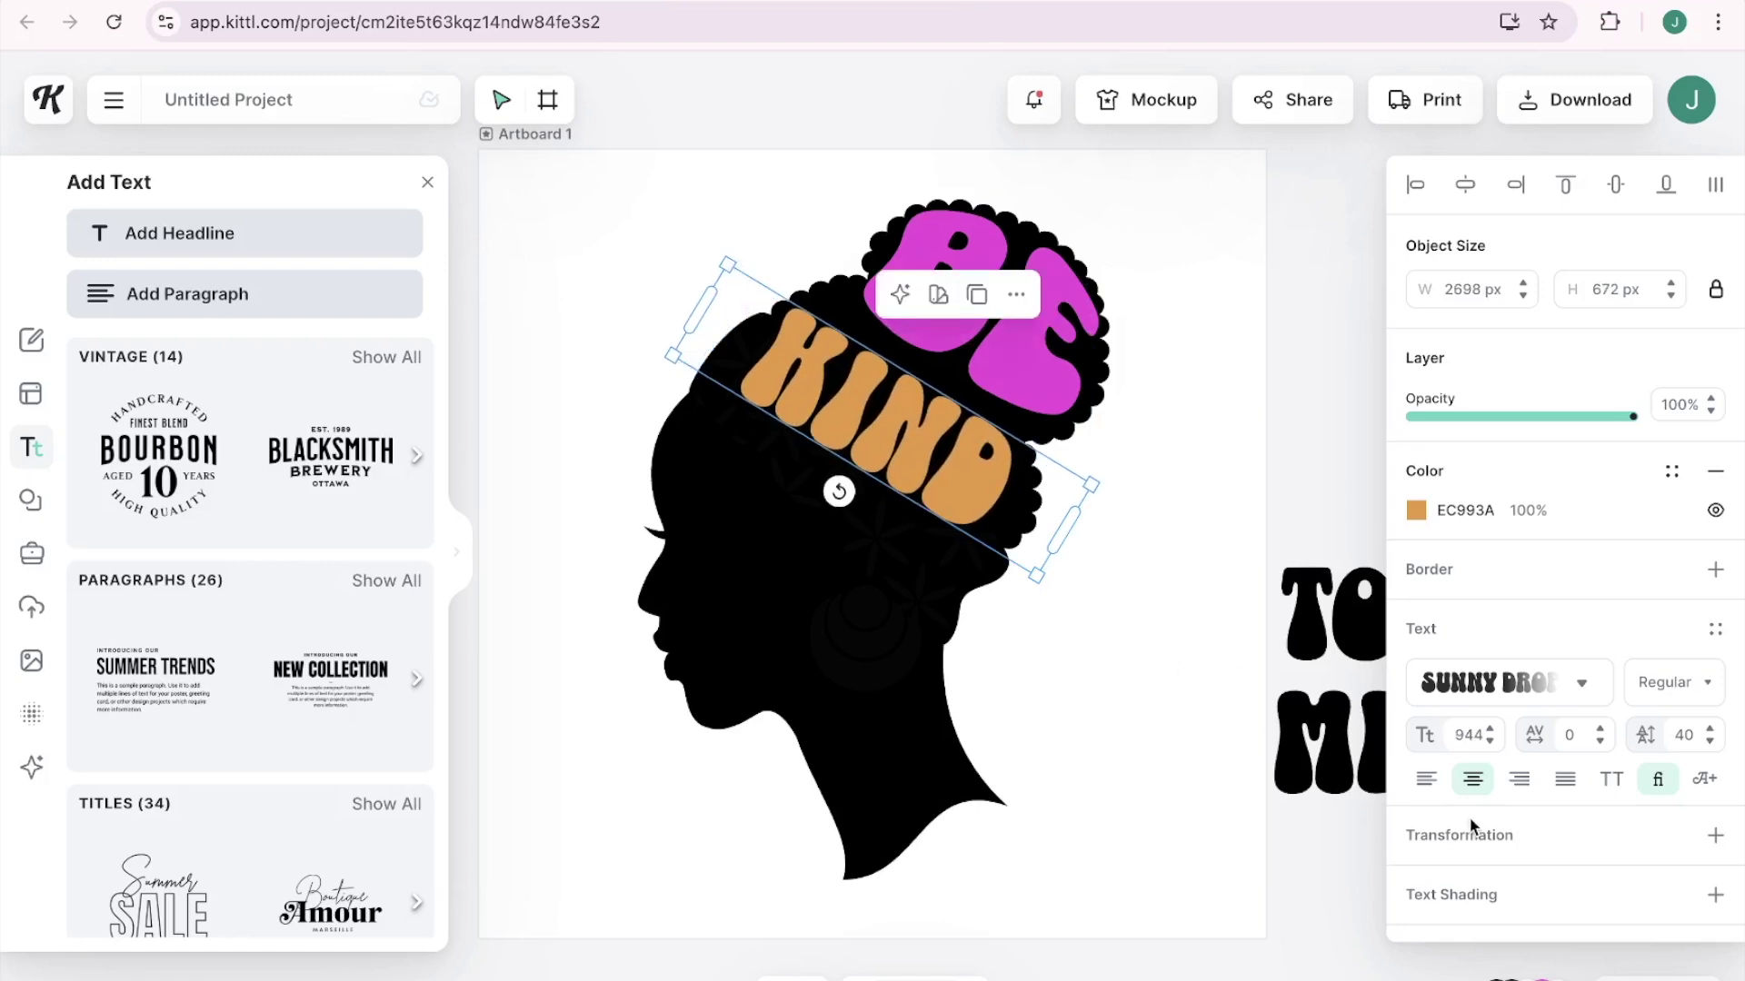
Apply a Distort warp to KIND and drag its corners so the letters curve along the head.
{"action": "left_click", "coordinate": [1522, 834]}
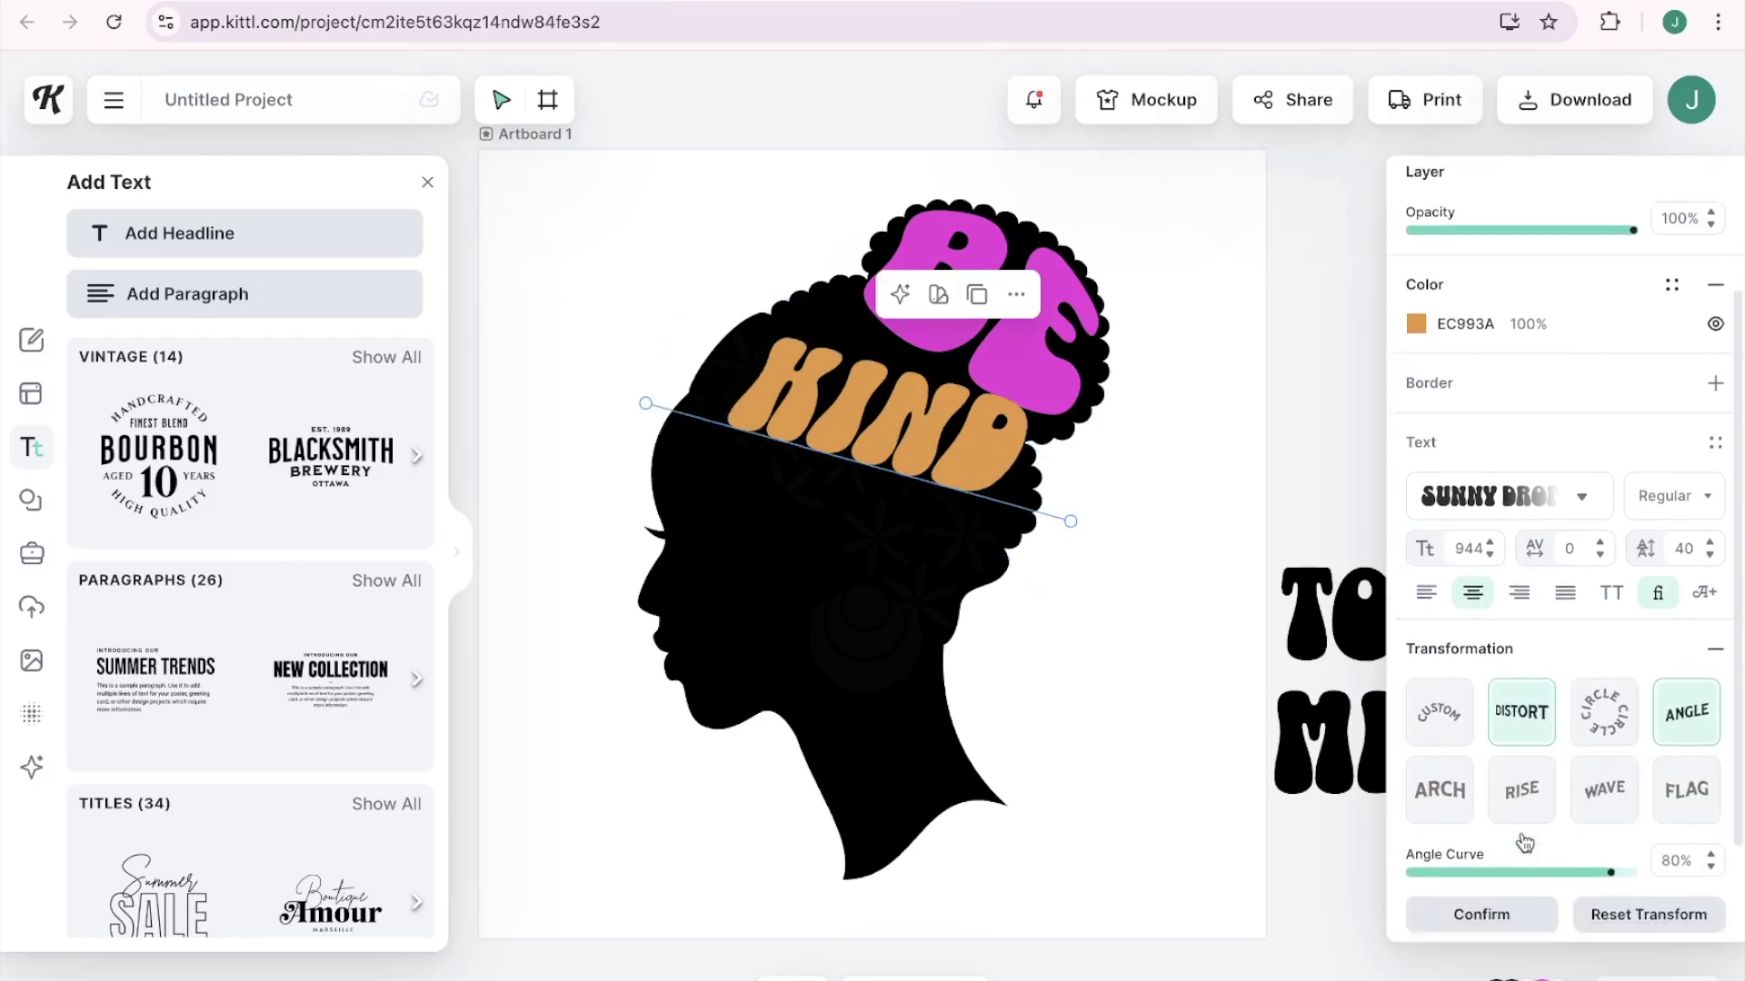
{"action": "left_click", "coordinate": [1532, 704]}
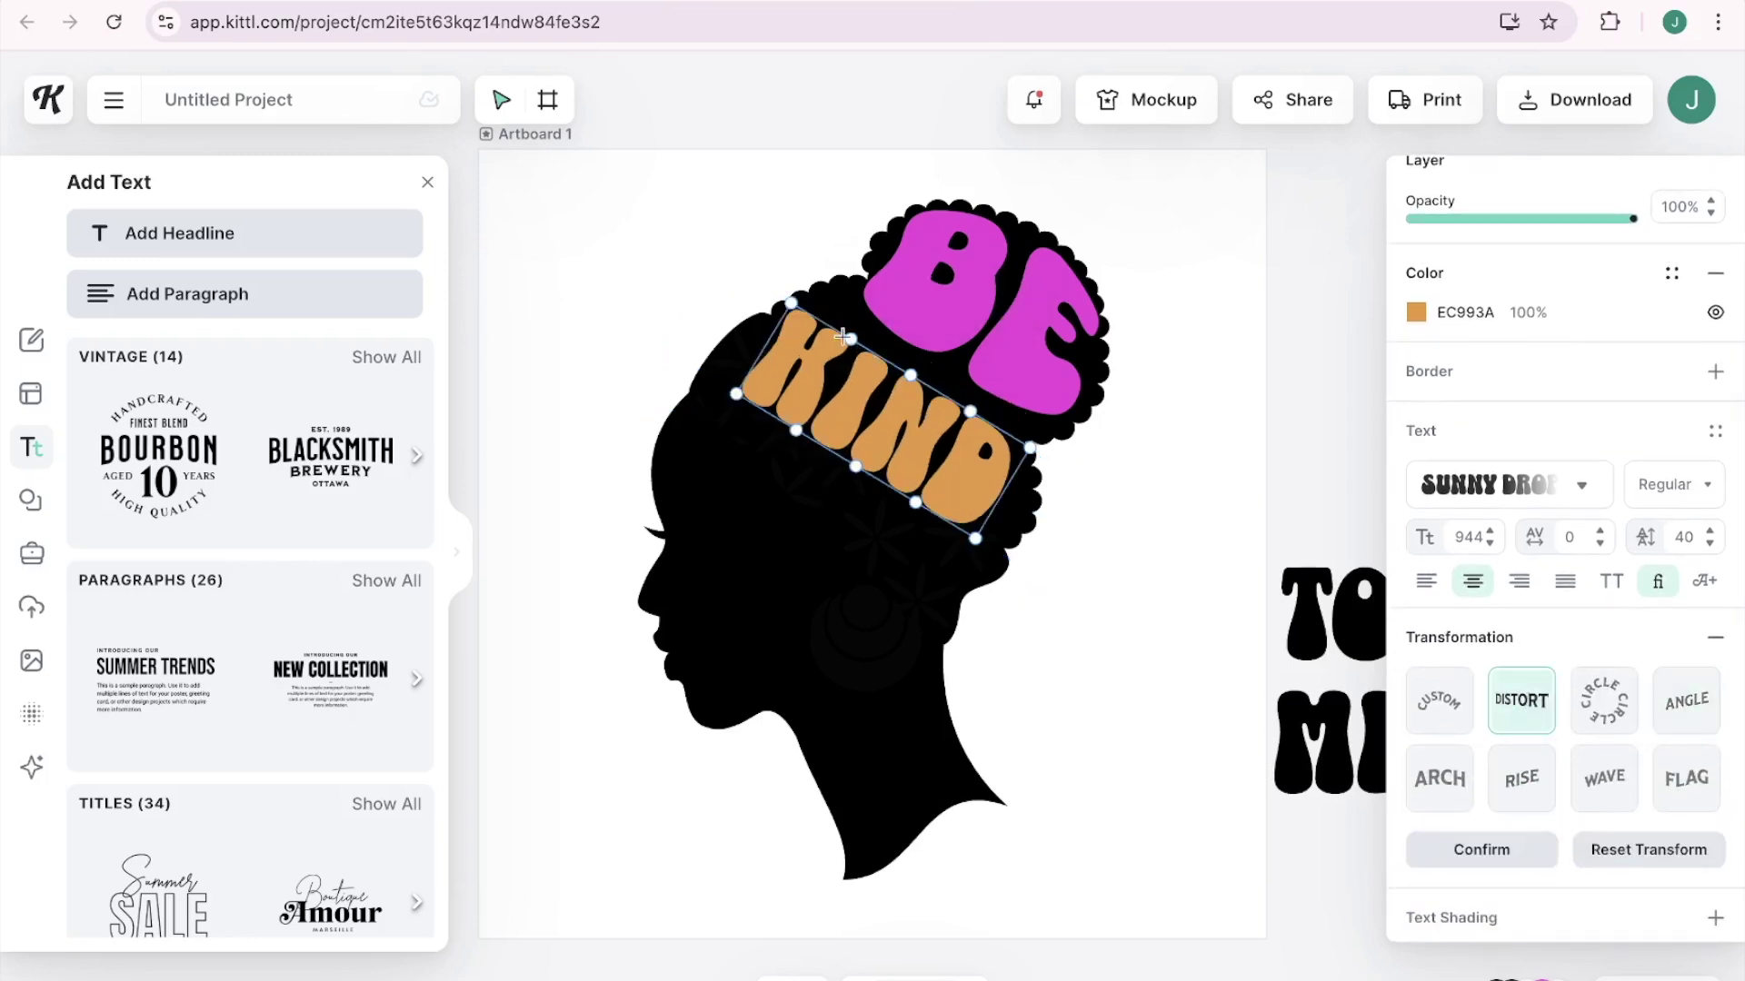
{"action": "left_click_drag", "start_coordinate": [848, 338], "coordinate": [787, 302]}
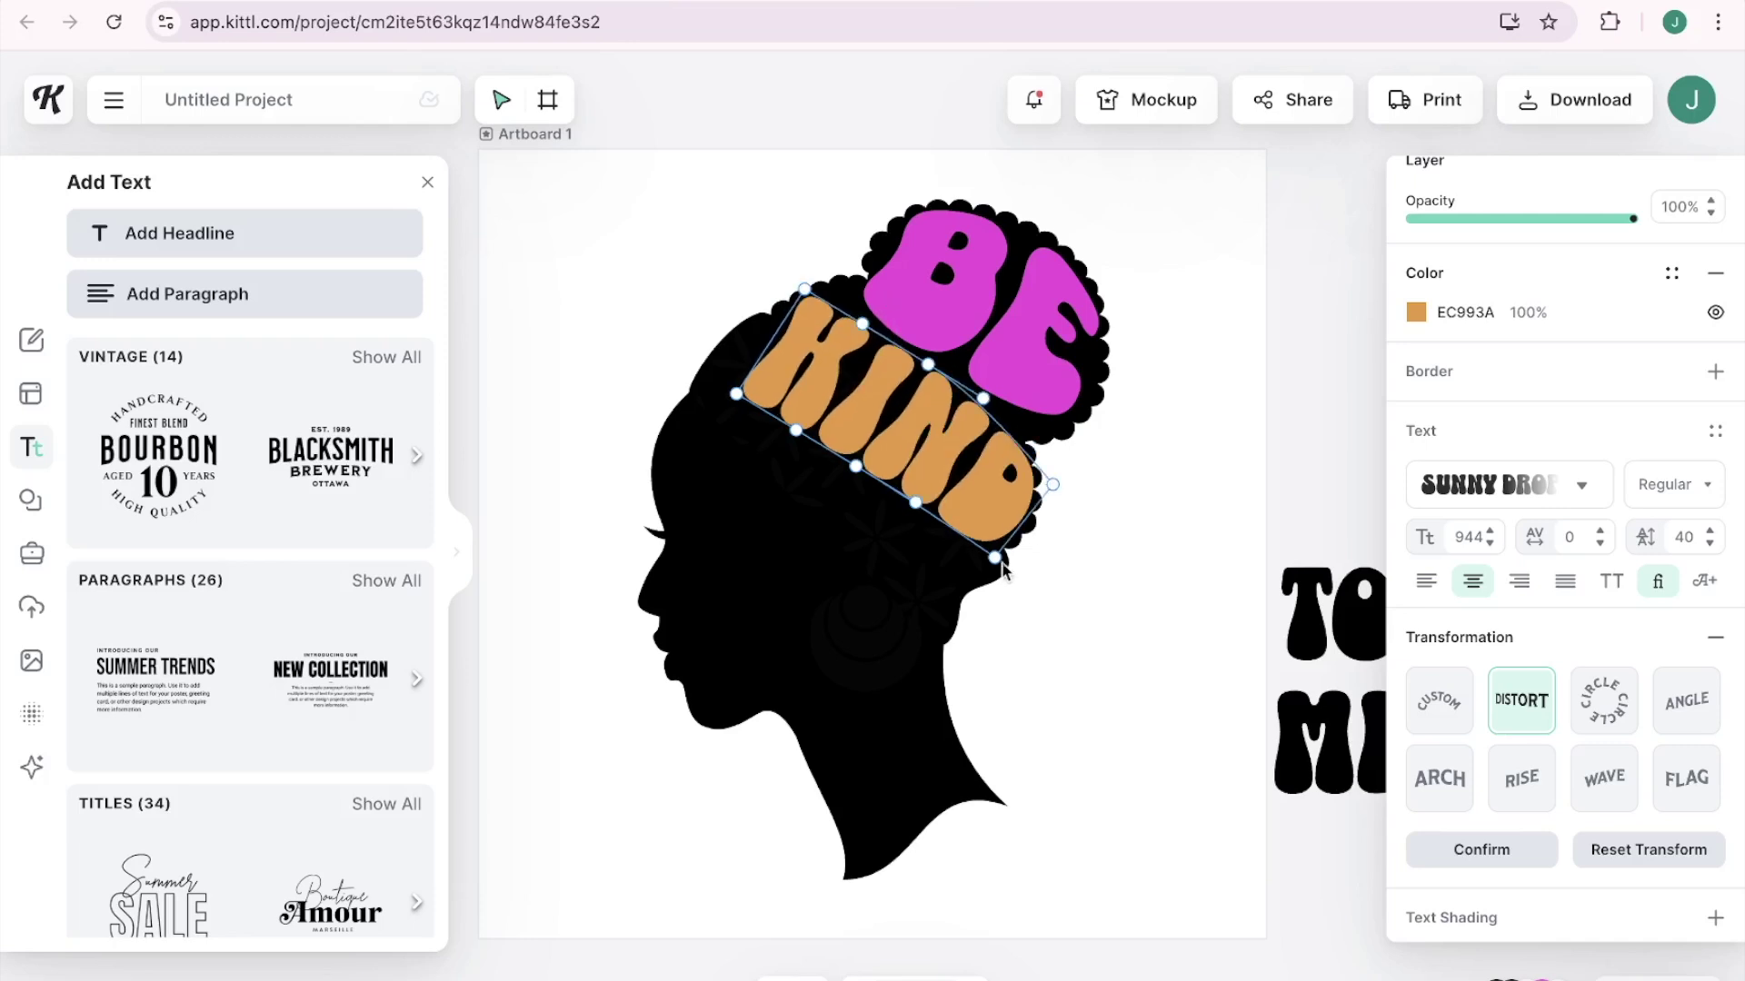
{"action": "left_click_drag", "start_coordinate": [976, 539], "coordinate": [999, 564]}
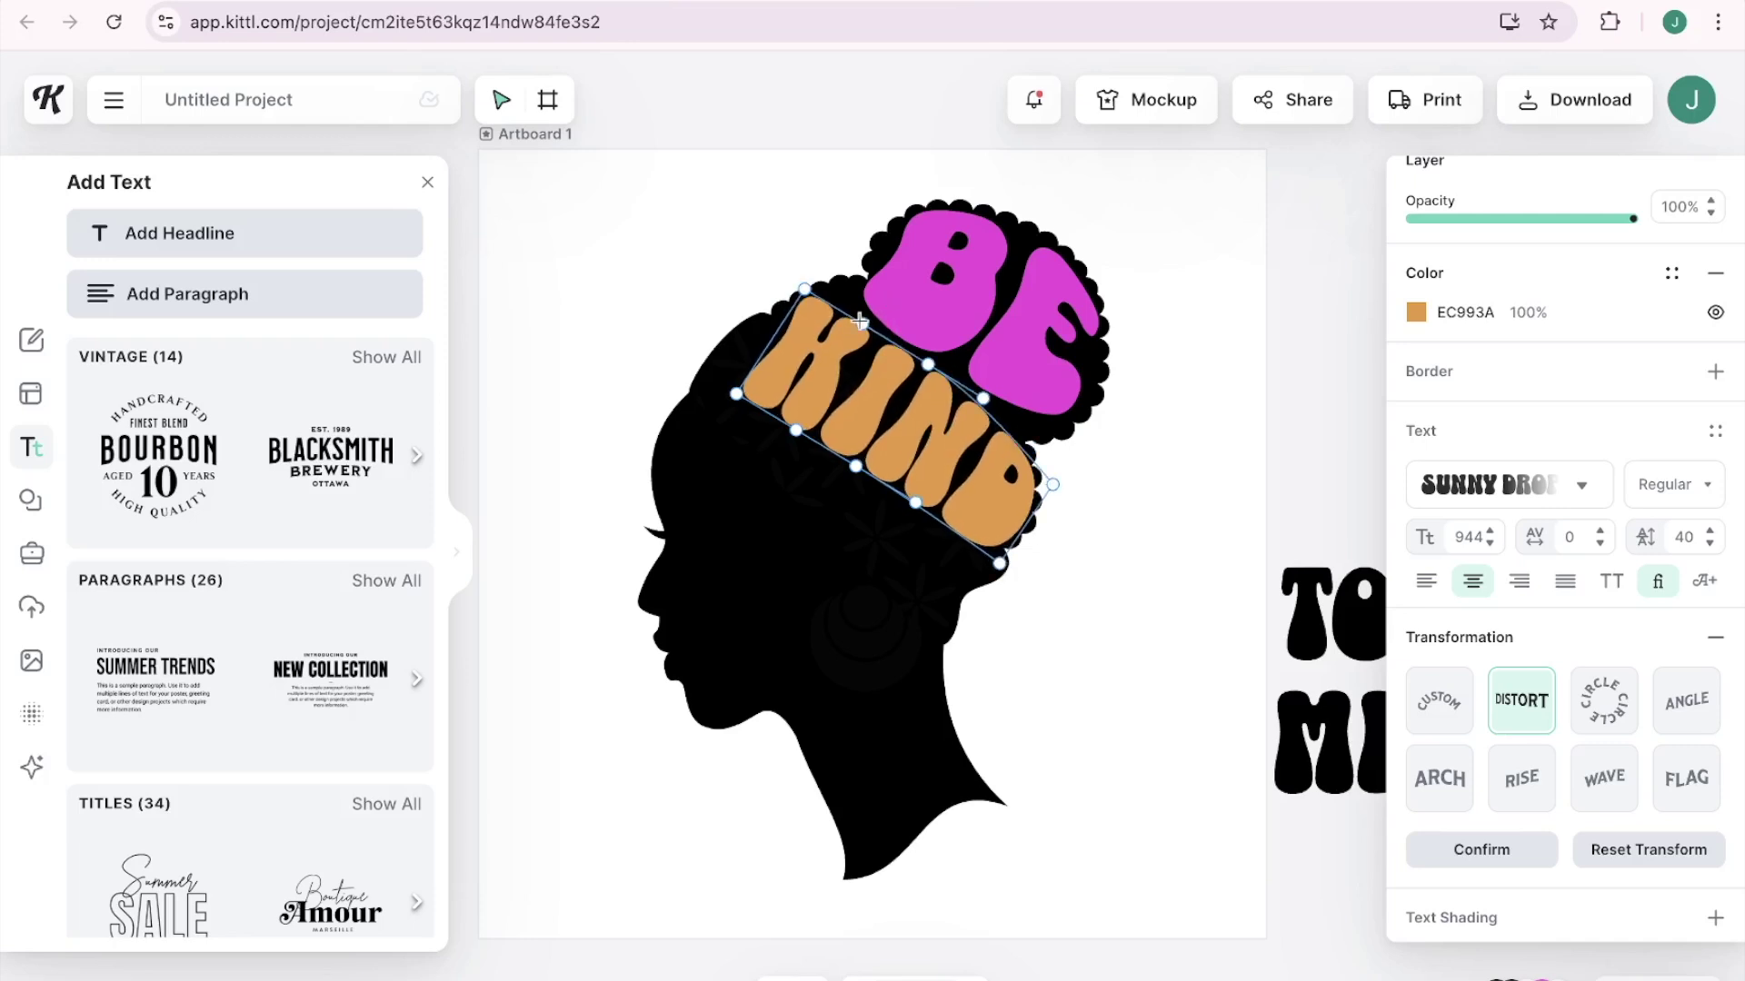
{"action": "left_click_drag", "start_coordinate": [862, 322], "coordinate": [862, 320]}
{"action": "left_click_drag", "start_coordinate": [805, 289], "coordinate": [825, 281]}
{"action": "left_click", "coordinate": [707, 464]}
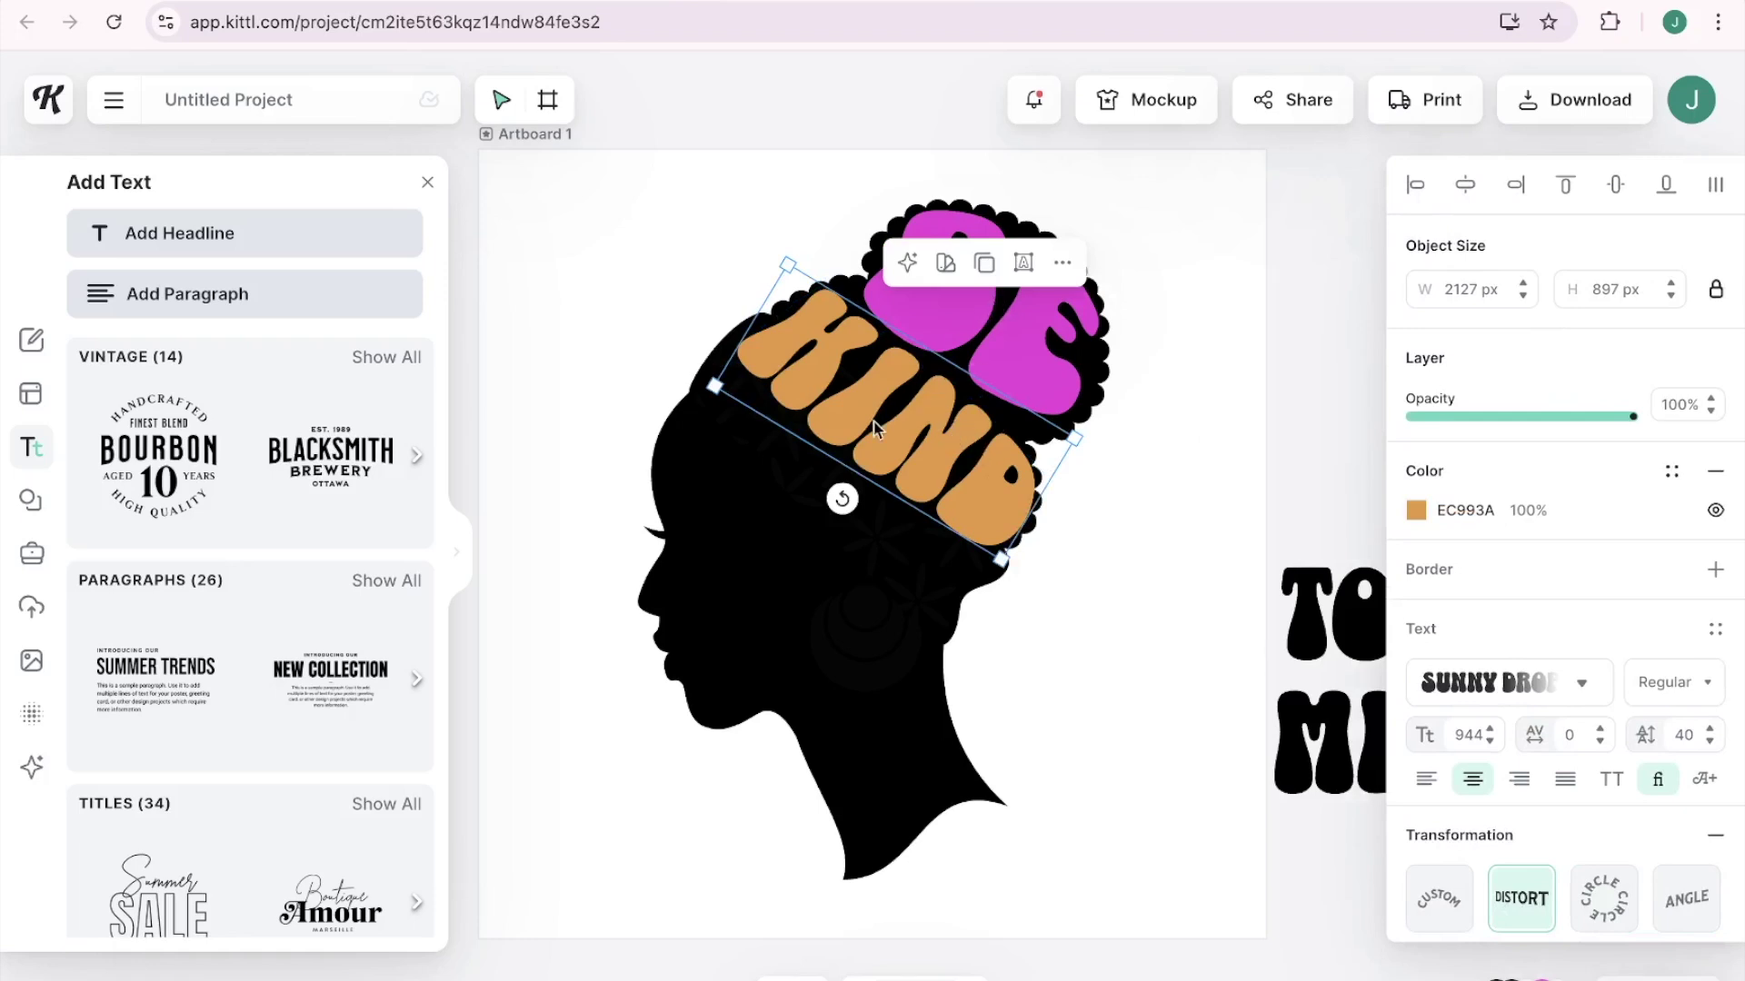
Refine the right side of the KIND warp to hug the hair bun, about 2127 × 897 px.
{"action": "left_click", "coordinate": [1023, 266]}
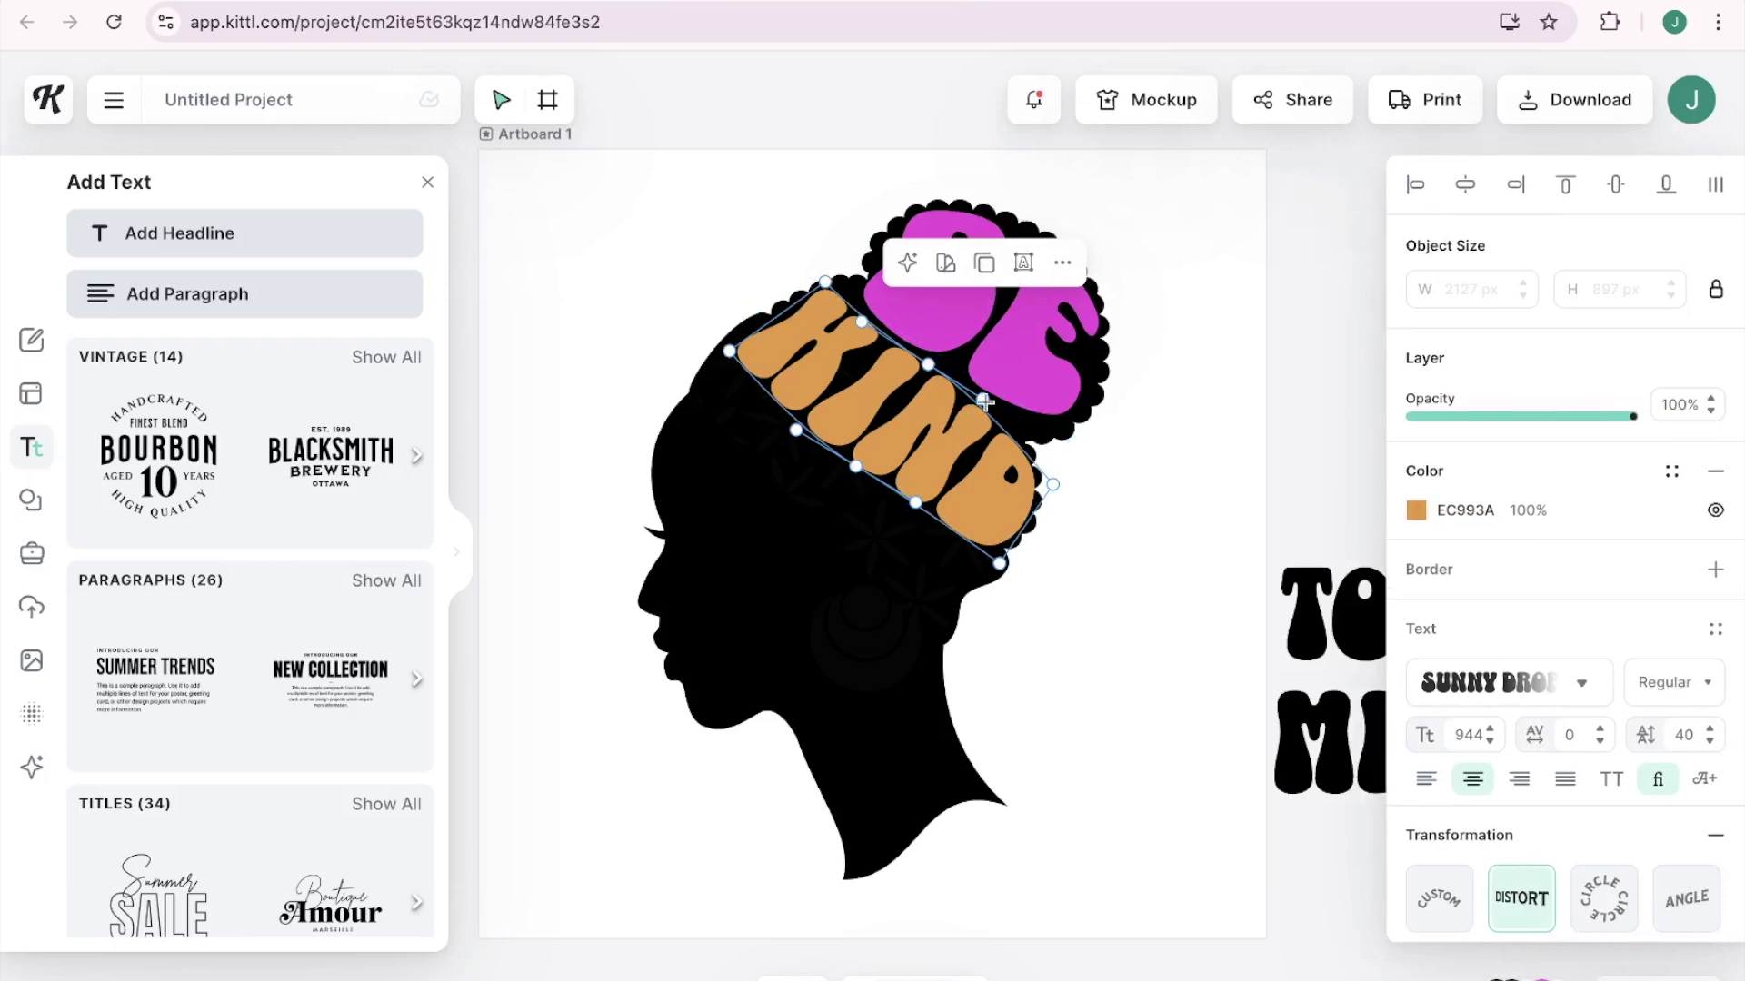
{"action": "left_click_drag", "start_coordinate": [984, 402], "coordinate": [1001, 391]}
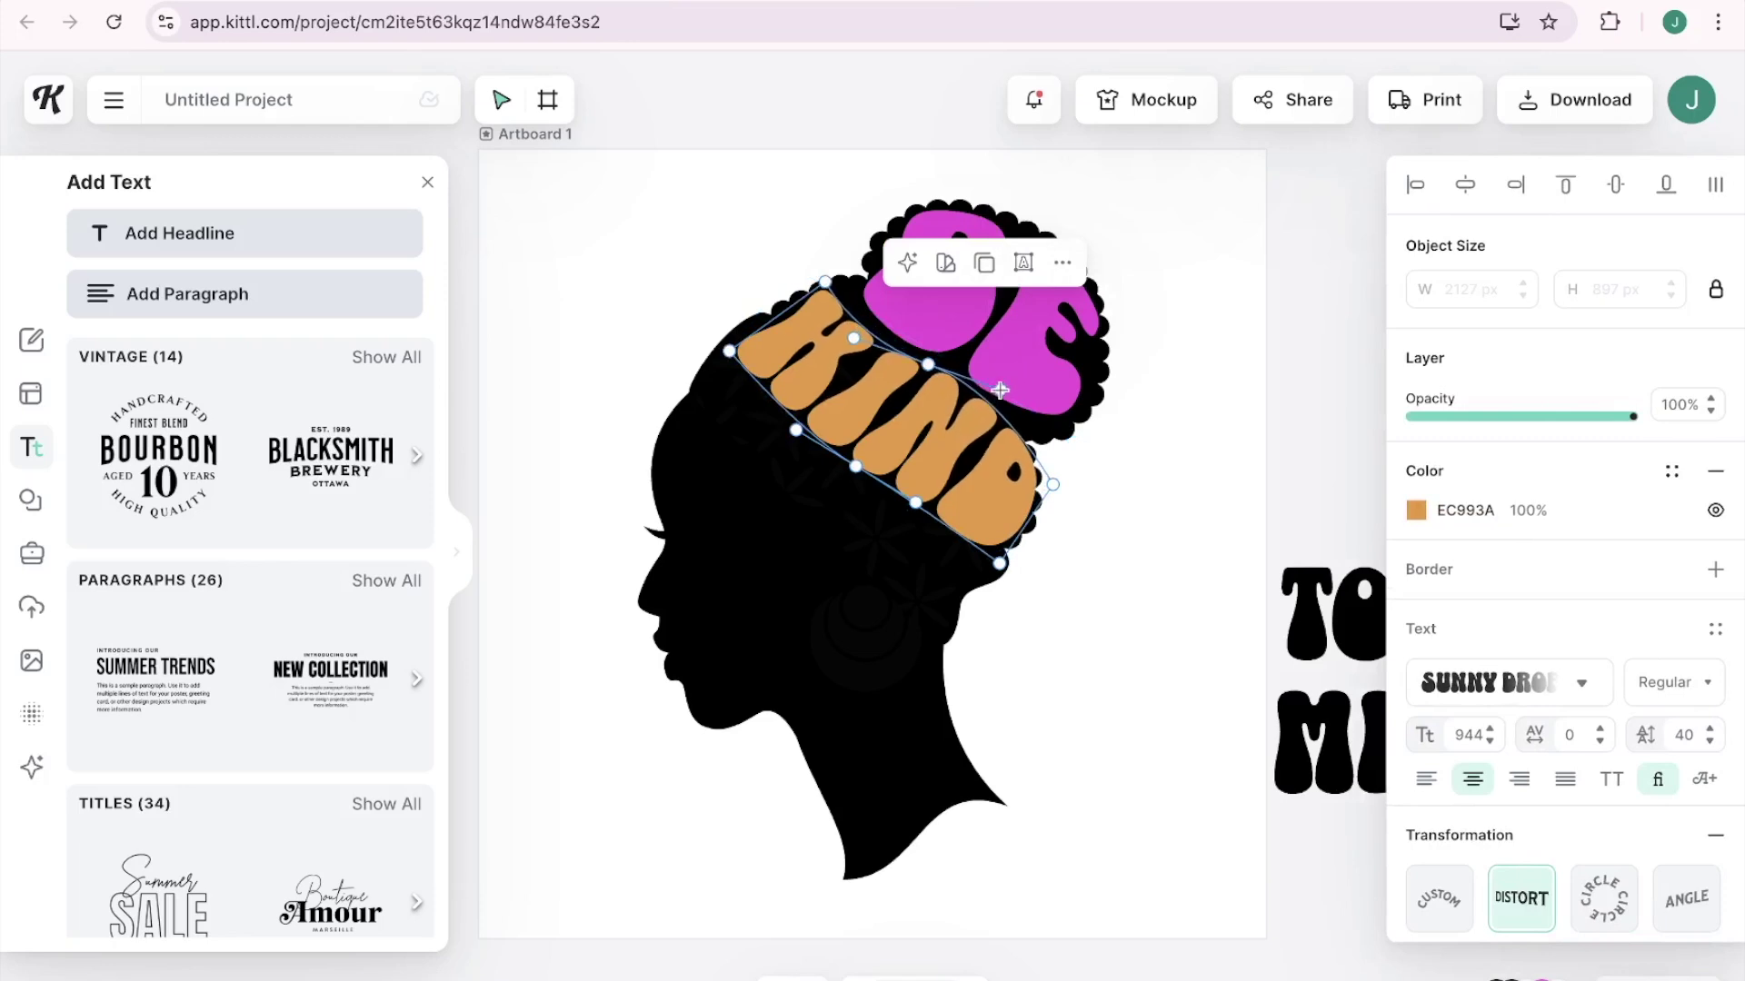
{"action": "left_click", "coordinate": [1189, 466]}
Split MIND off and make TO YOUR purple (BB5FF9), slightly smaller.
{"action": "left_click", "coordinate": [1484, 693]}
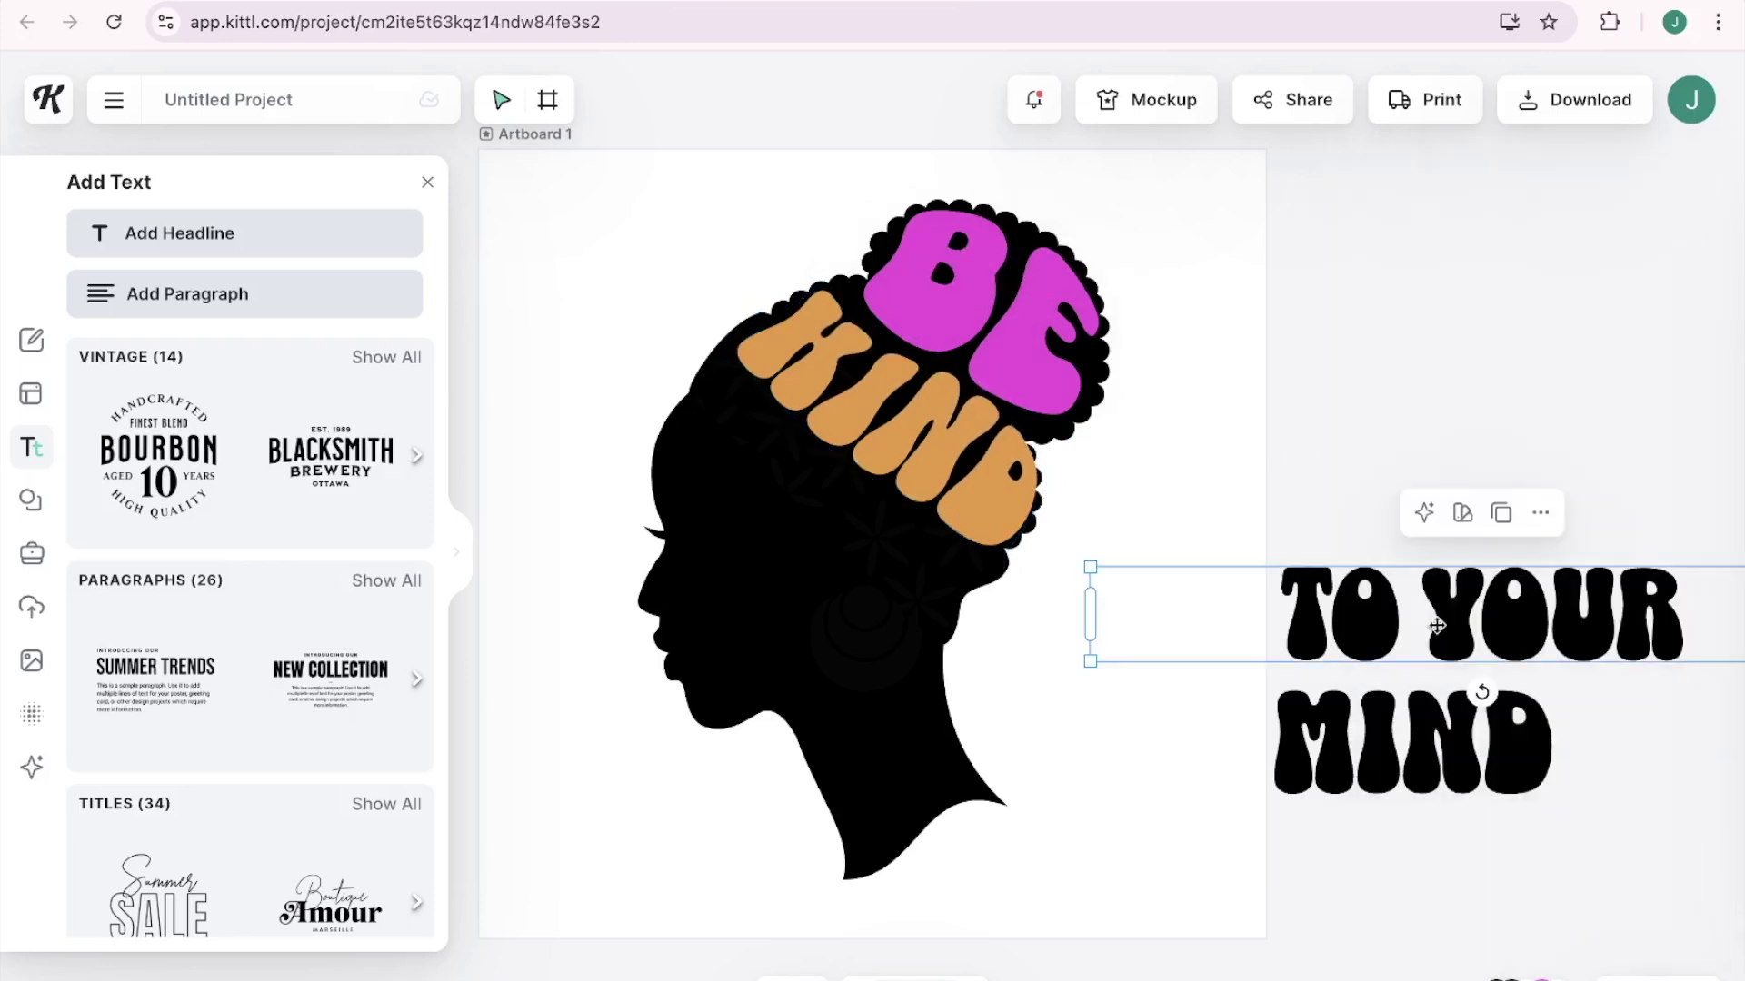
{"action": "double_click", "coordinate": [1301, 634]}
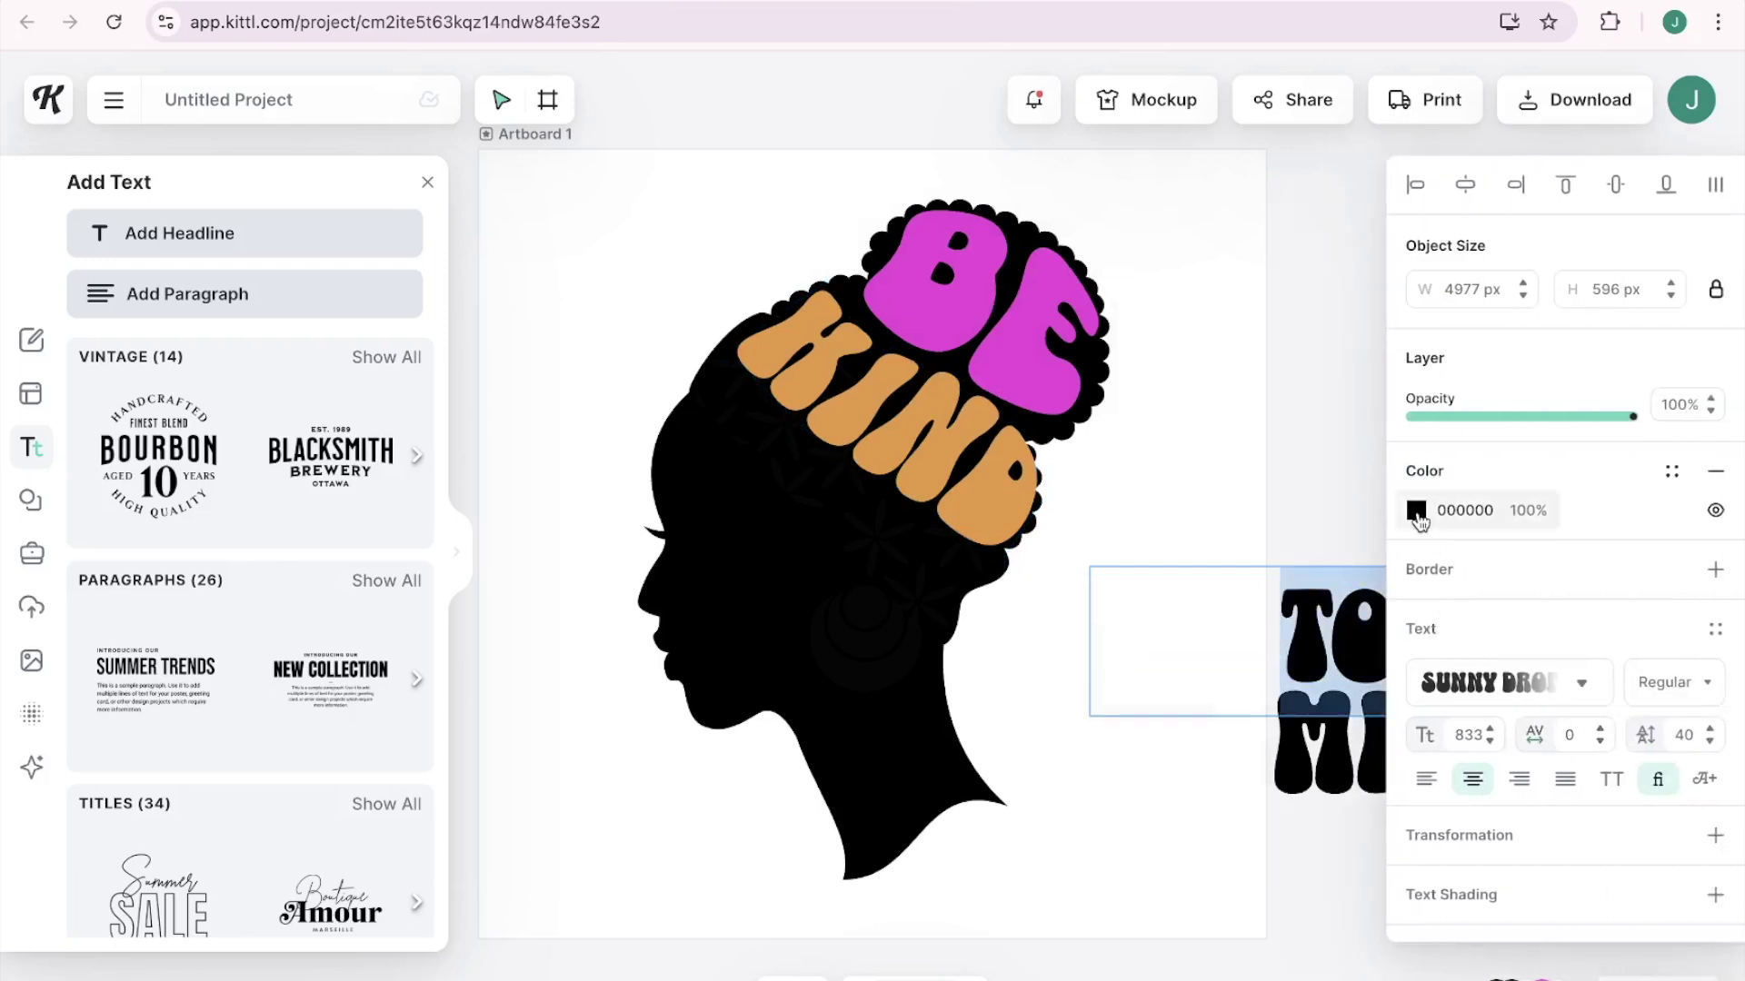
{"action": "left_click", "coordinate": [1416, 509]}
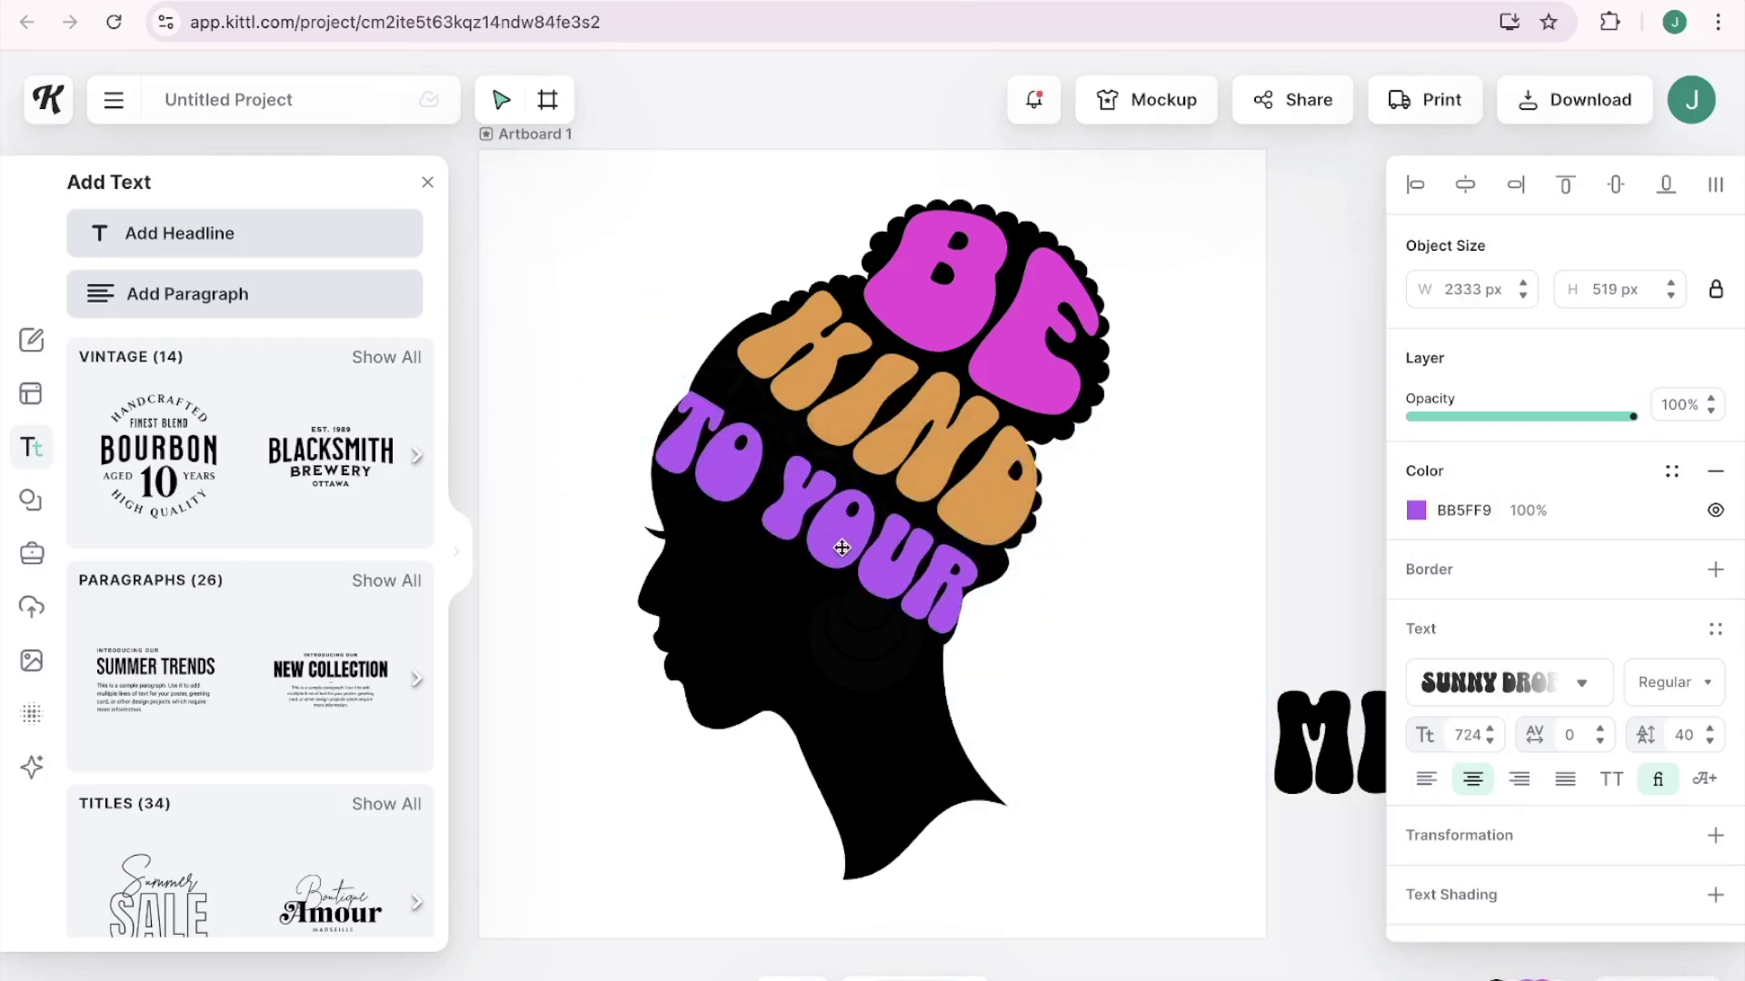
{"action": "left_click", "coordinate": [865, 556]}
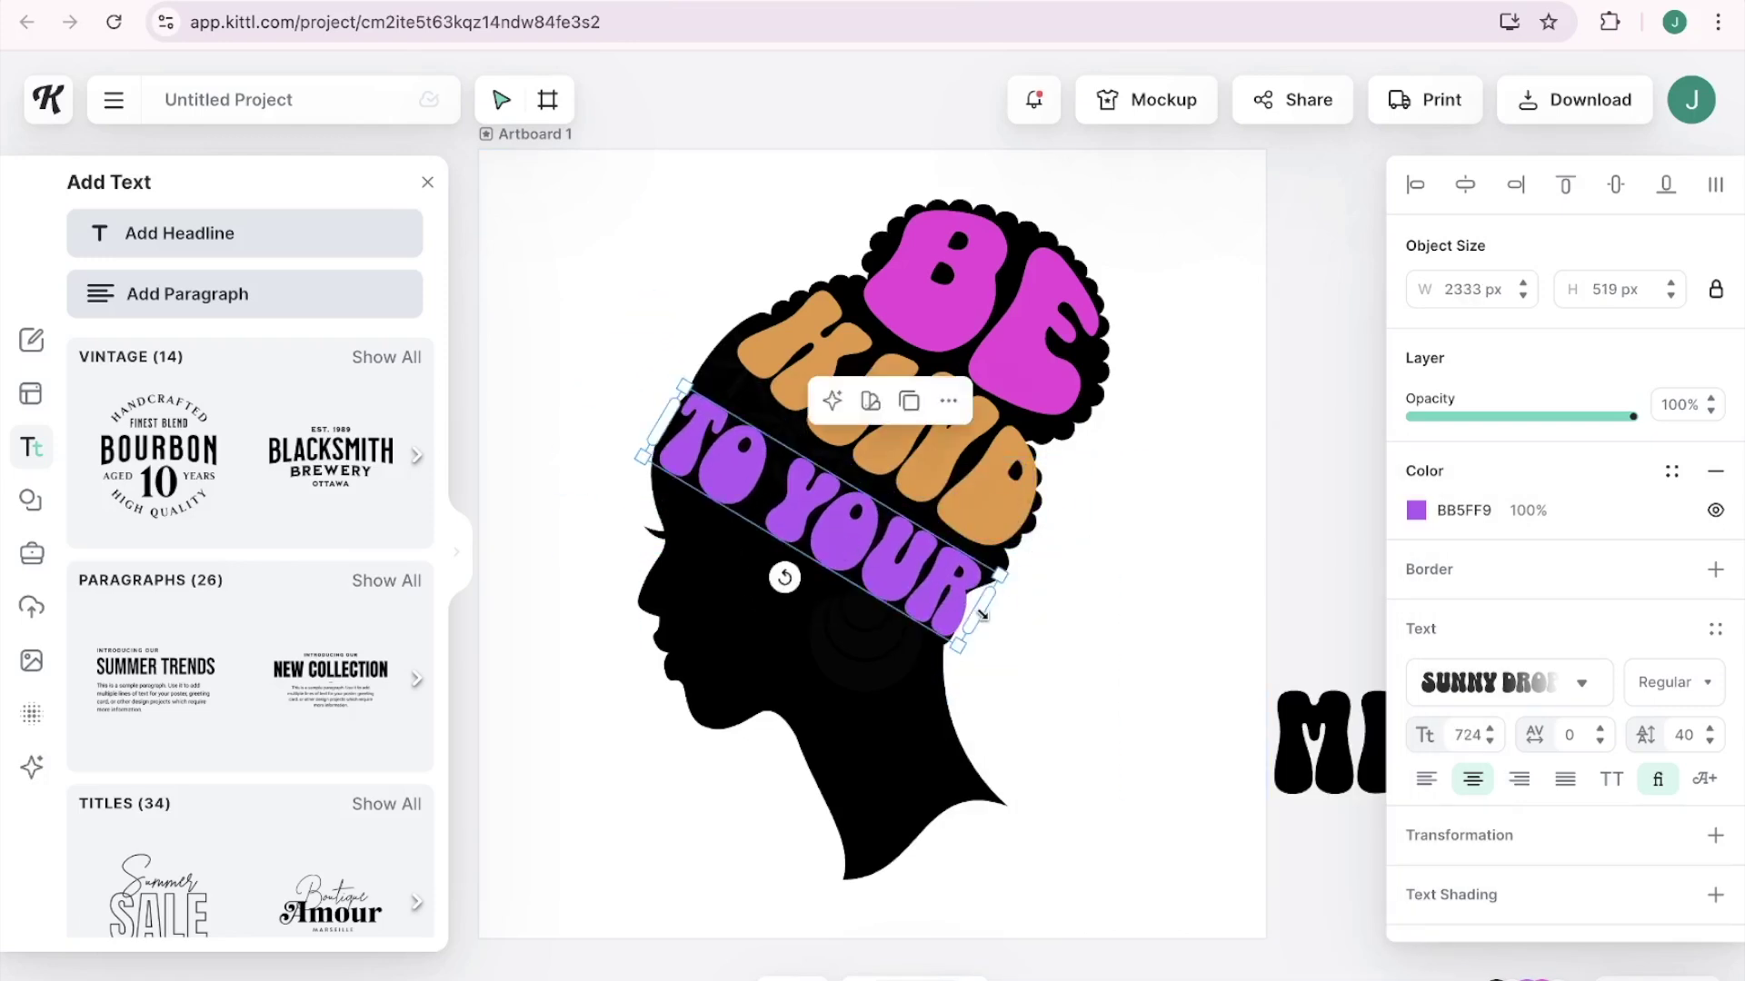
{"action": "left_click_drag", "start_coordinate": [981, 615], "coordinate": [941, 634]}
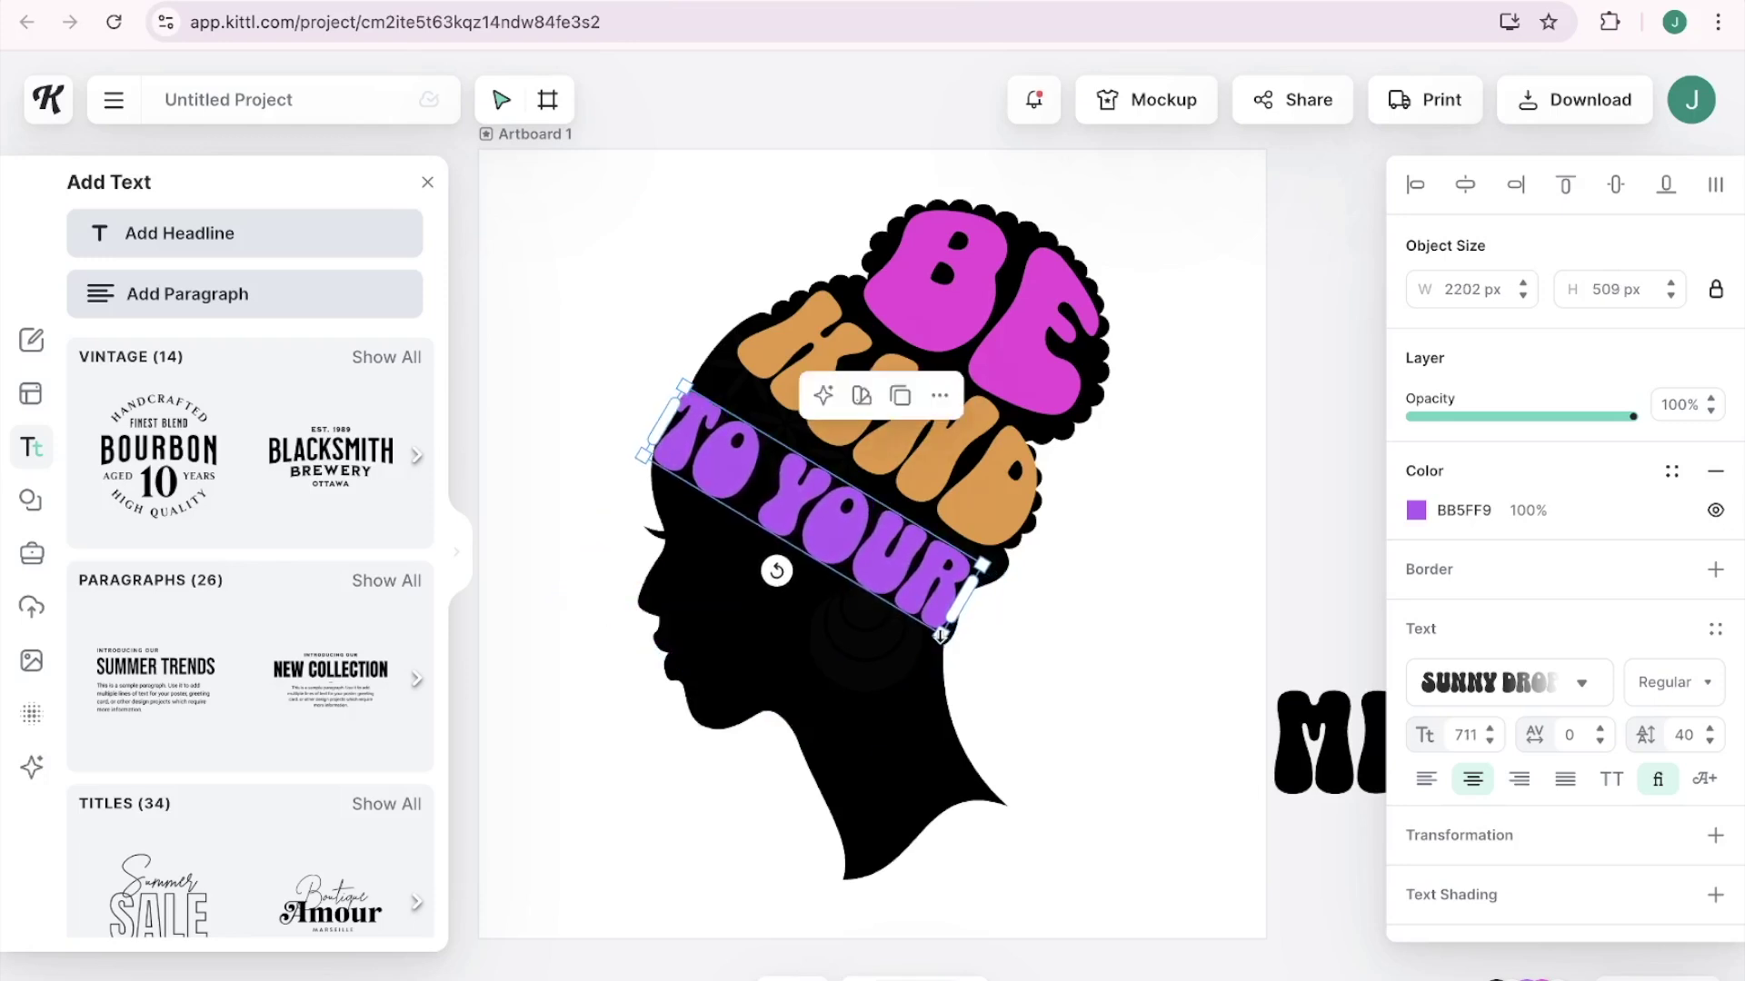
Apply a Distort warp to TO YOUR so it curves along the head beneath KIND.
{"action": "left_click", "coordinate": [1032, 653]}
{"action": "left_click", "coordinate": [865, 564]}
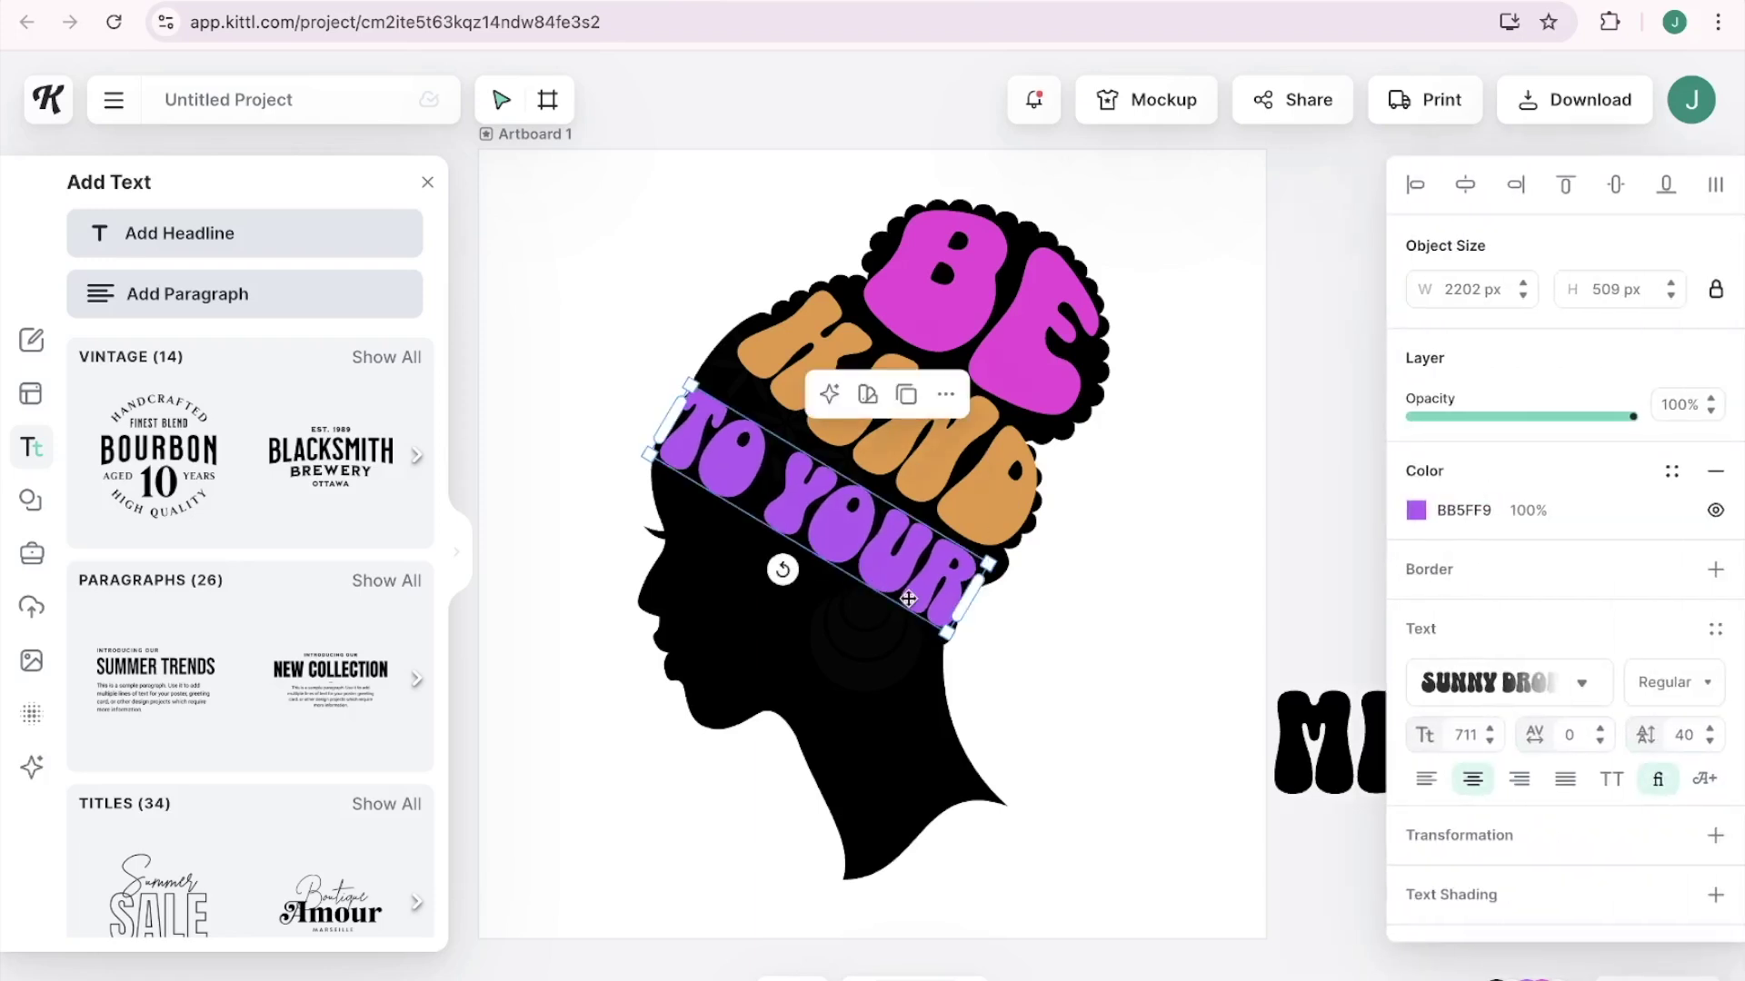
{"action": "left_click", "coordinate": [1581, 850]}
{"action": "left_click", "coordinate": [1522, 740]}
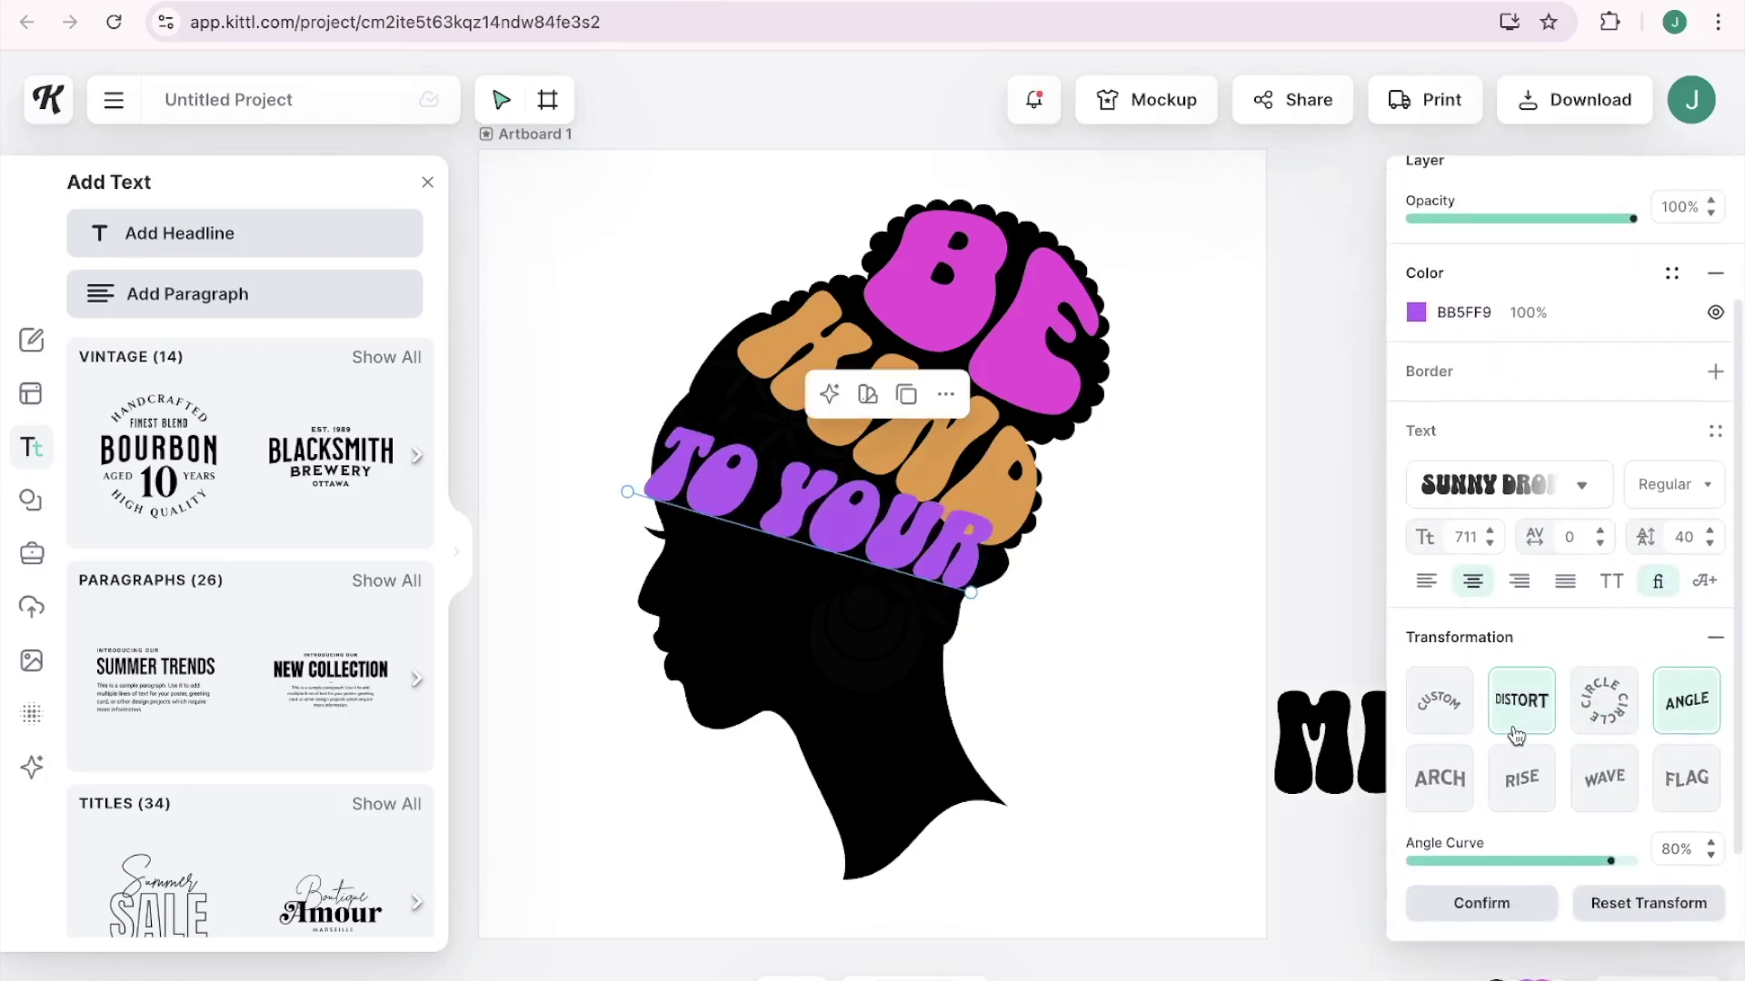
{"action": "left_click", "coordinate": [1119, 683]}
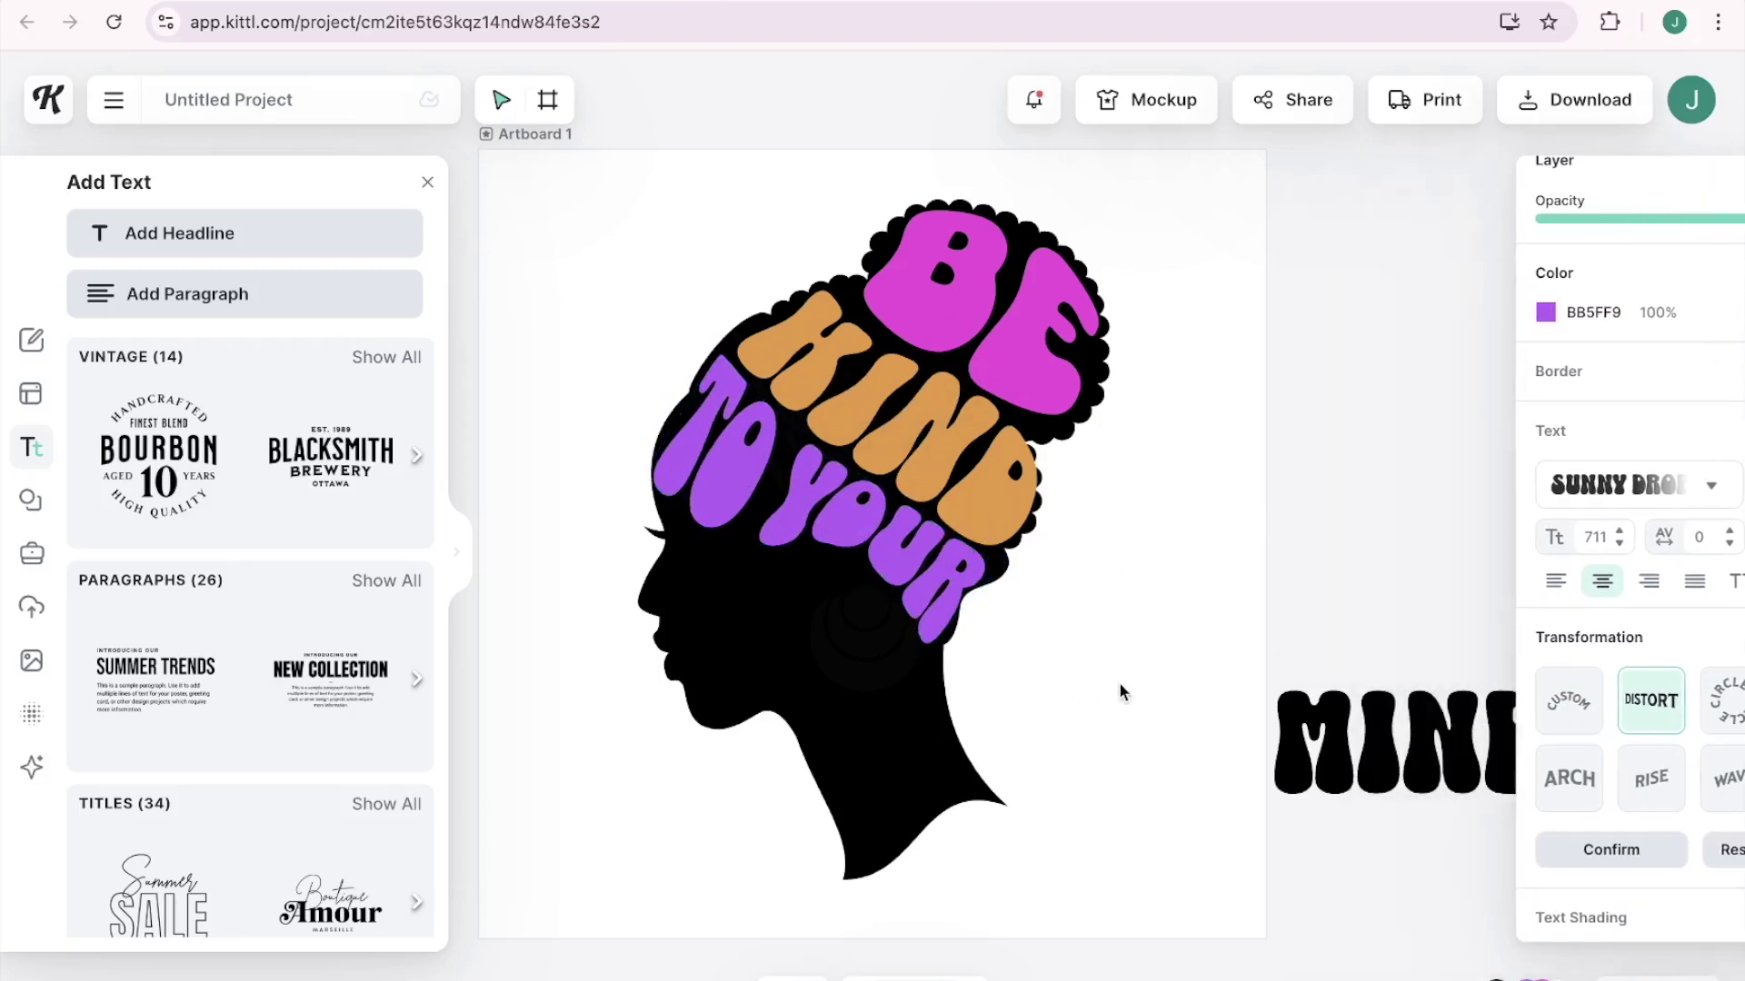
{"action": "left_click", "coordinate": [1488, 772]}
Colour the MIND text yellow (FFF643).
{"action": "double_click", "coordinate": [1340, 751]}
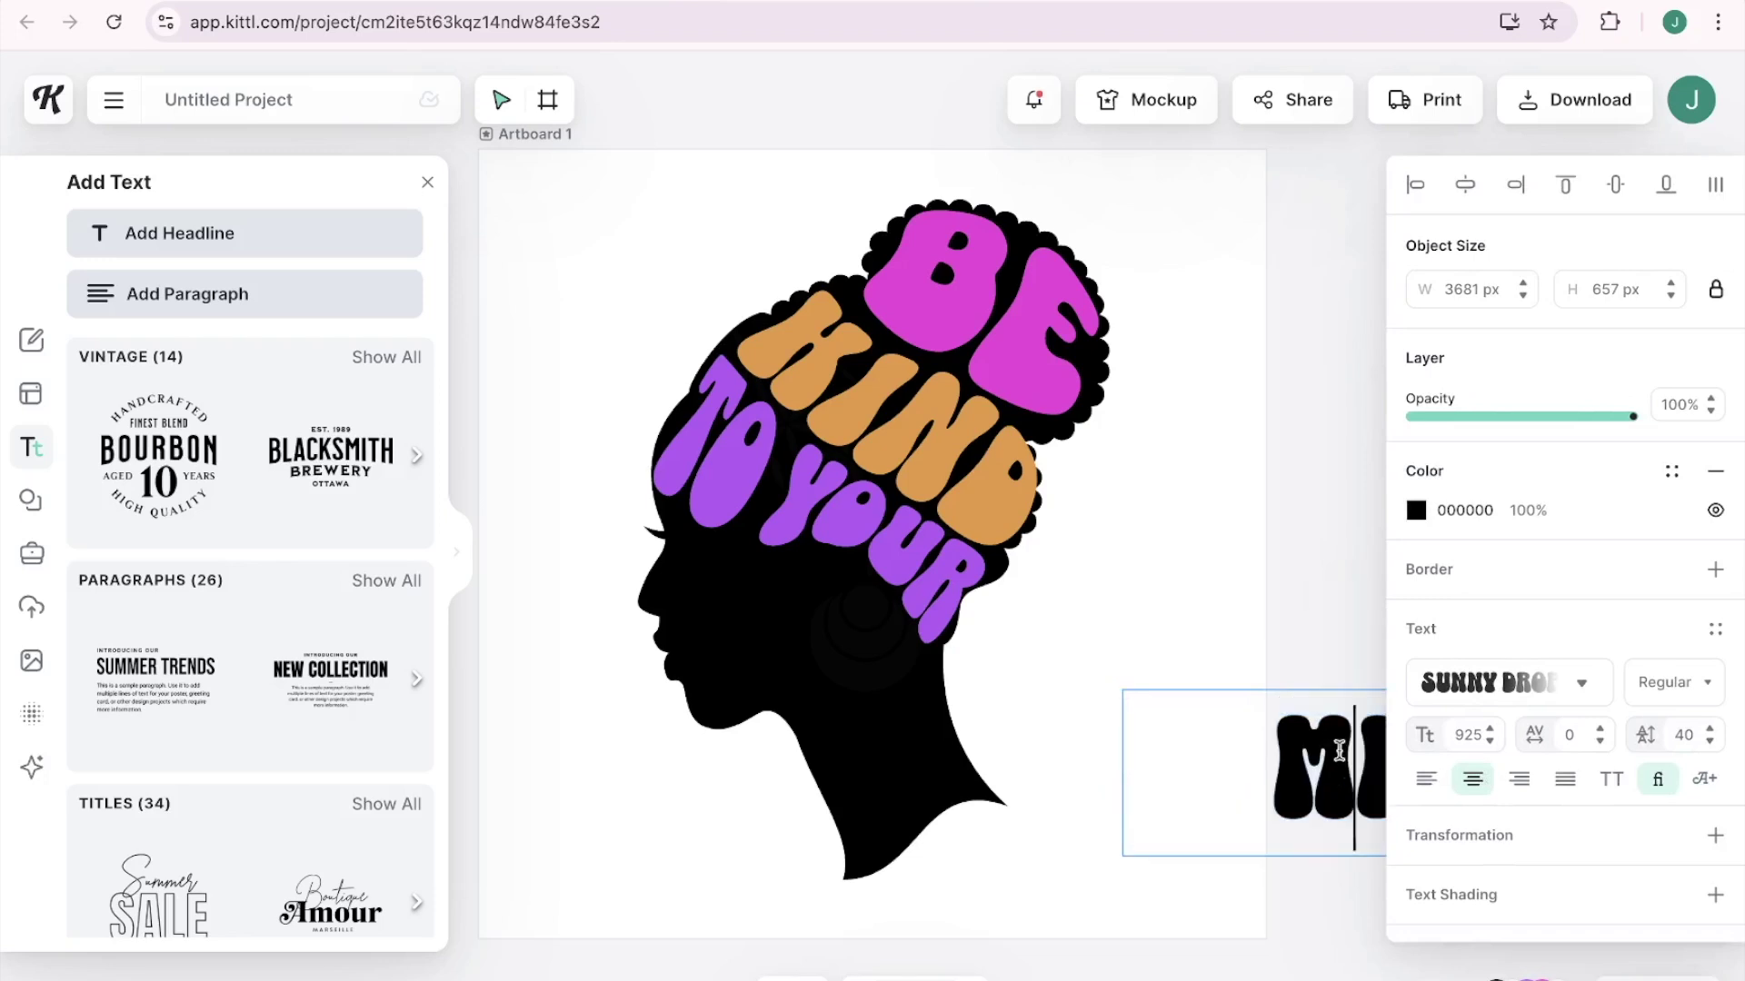
{"action": "left_click", "coordinate": [1418, 511]}
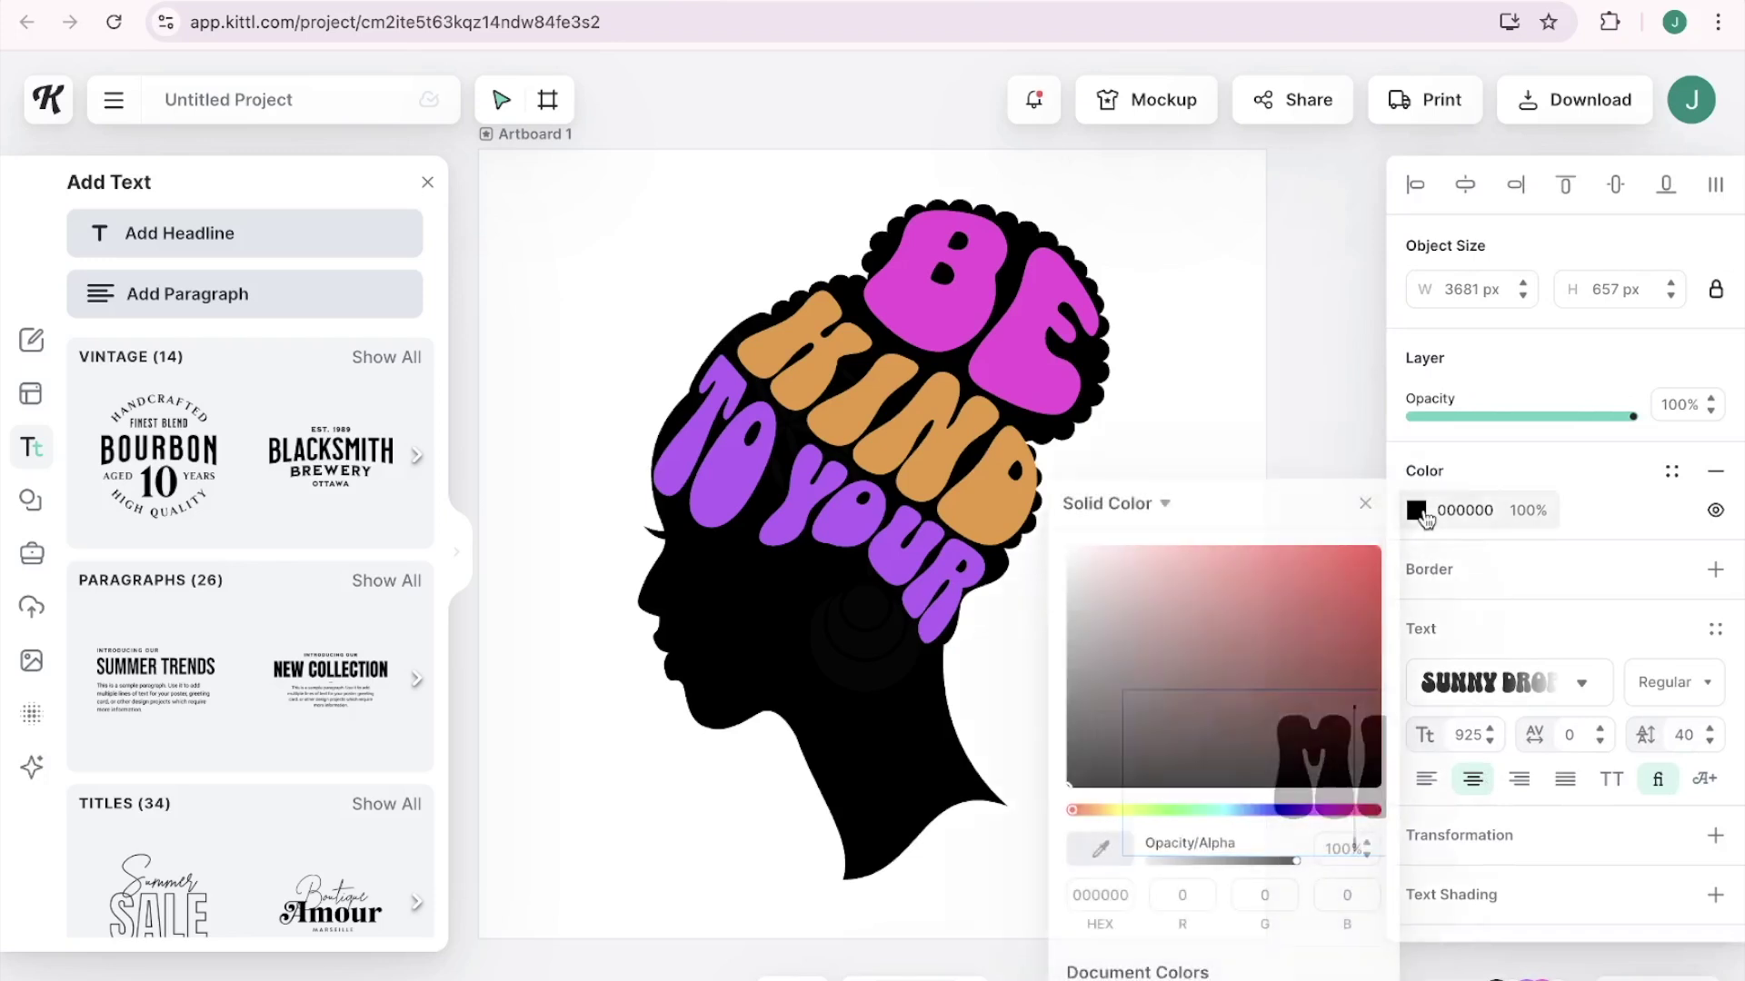
{"action": "left_click", "coordinate": [1125, 810]}
{"action": "left_click", "coordinate": [1270, 565]}
Move MIND onto the face below TO YOUR, slant it, and apply a Distort warp.
{"action": "left_click_drag", "start_coordinate": [1106, 782], "coordinate": [737, 604]}
{"action": "left_click_drag", "start_coordinate": [802, 696], "coordinate": [790, 616]}
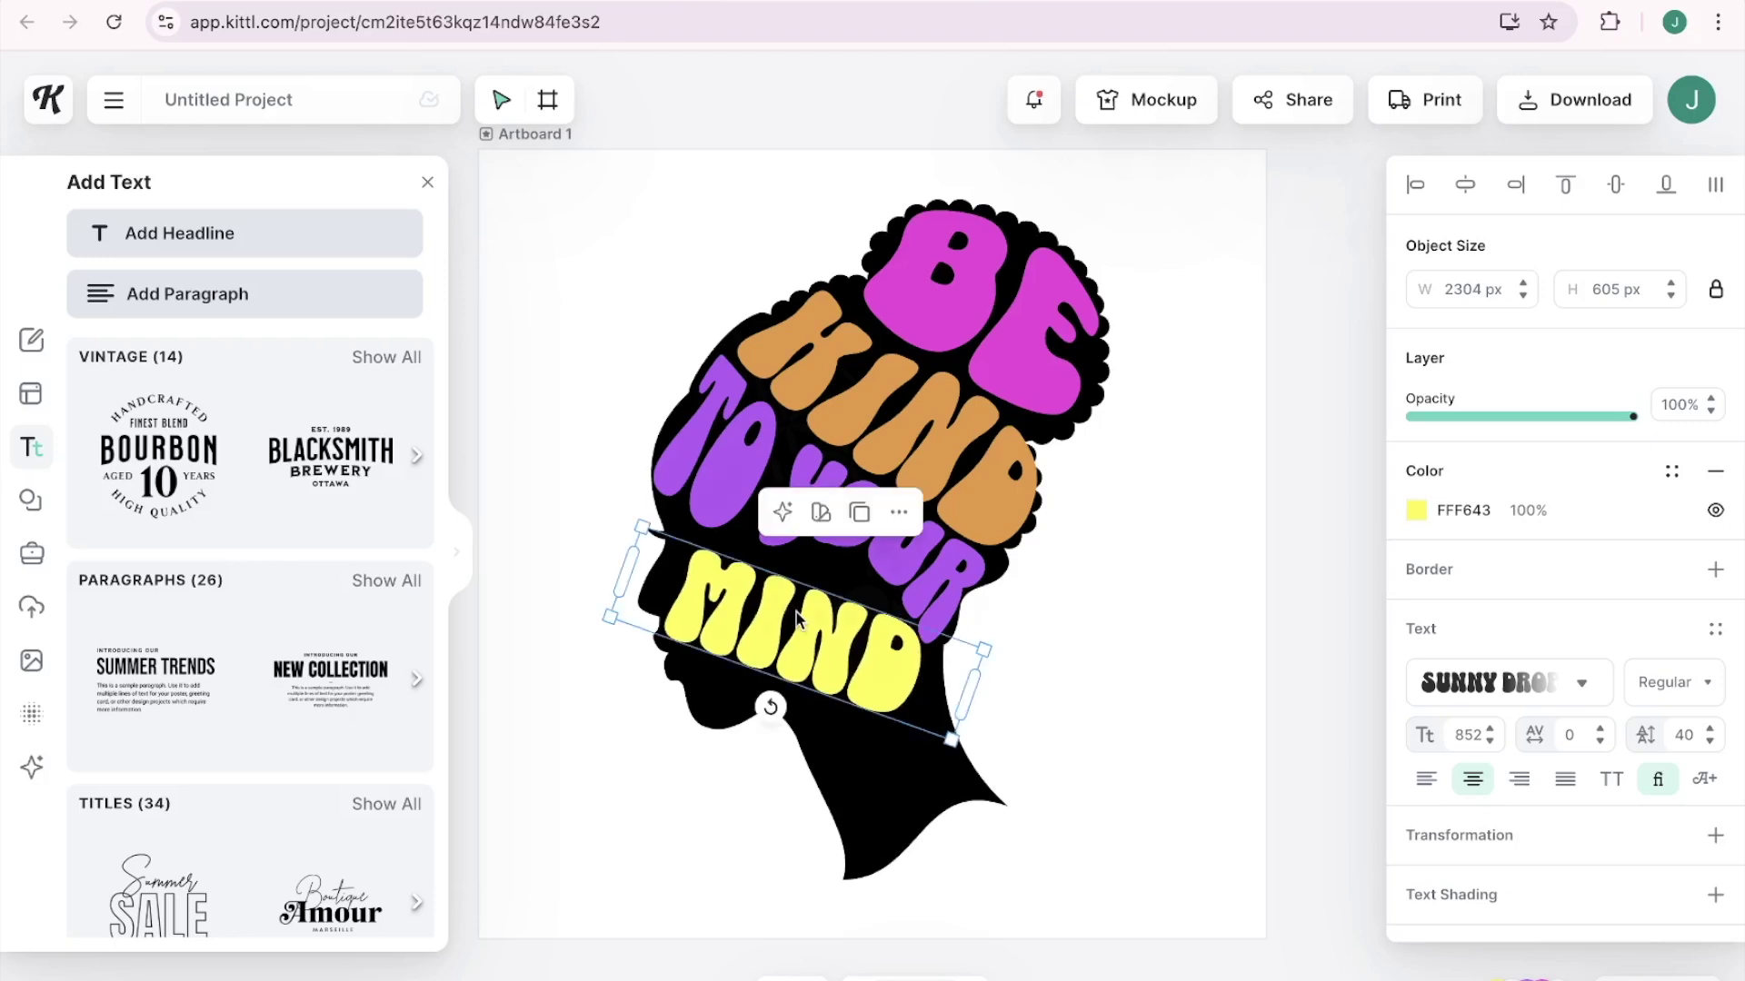
{"action": "left_click", "coordinate": [1483, 837]}
{"action": "left_click", "coordinate": [1526, 714]}
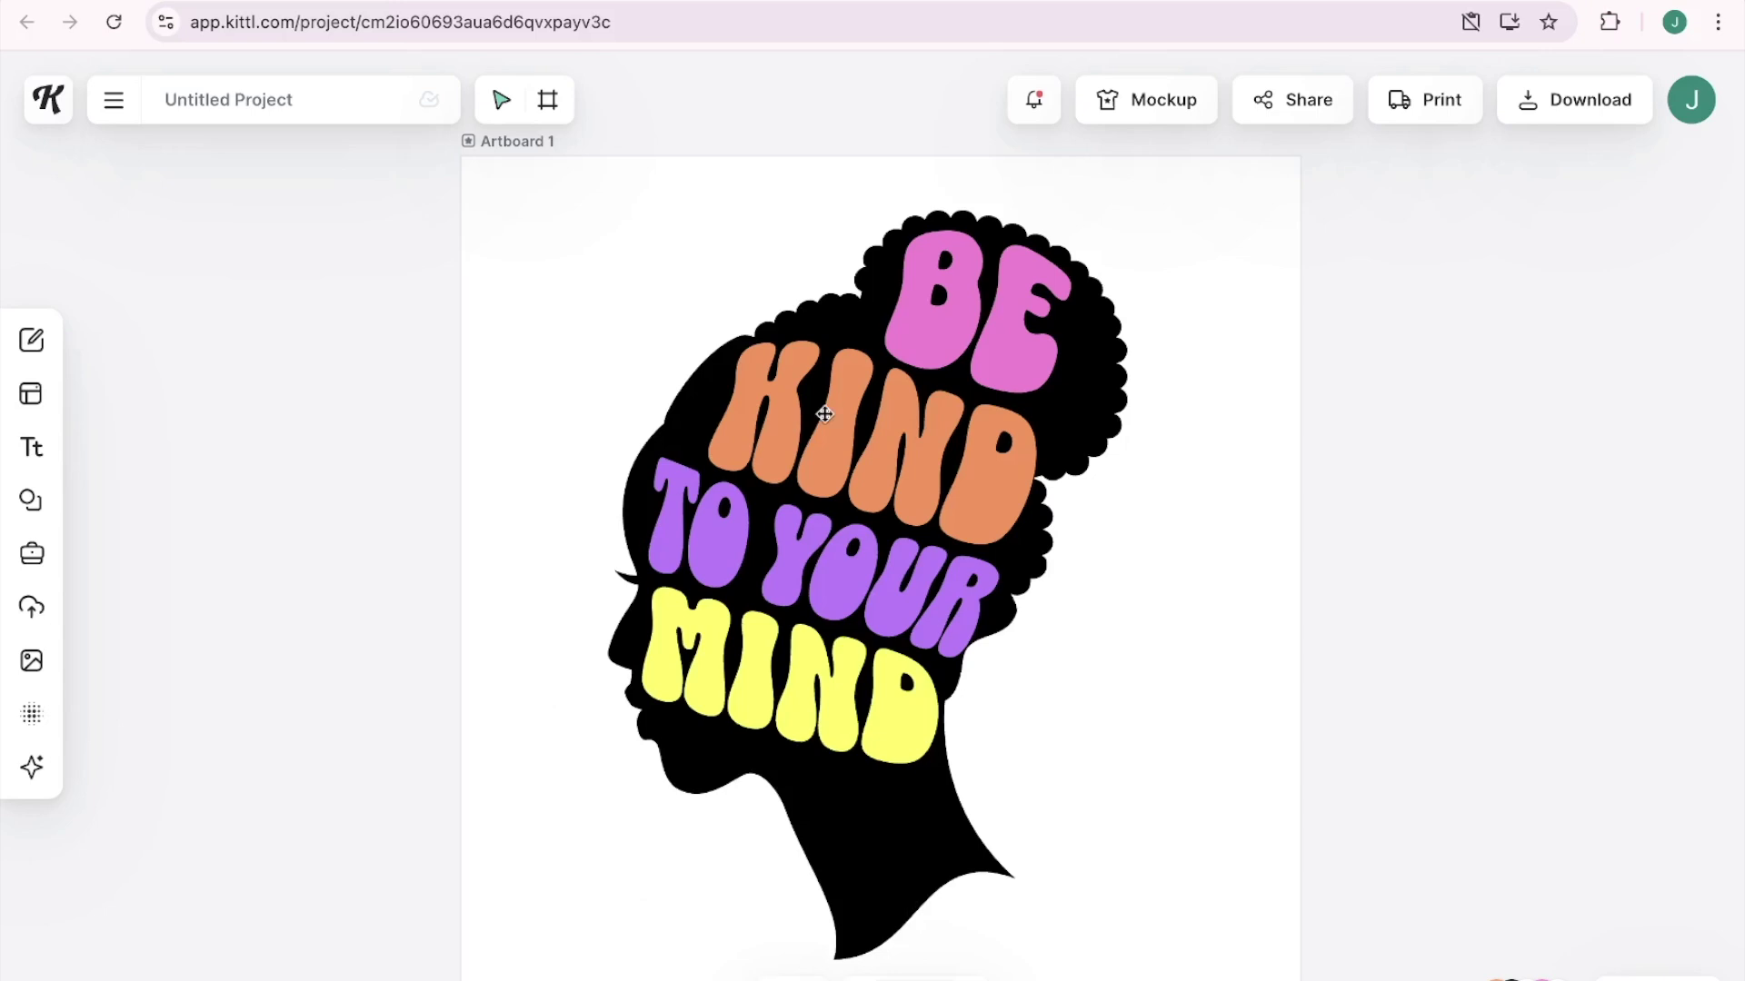
Open the Elements library beside the finished four-colour lettered silhouette.
{"action": "left_click", "coordinate": [33, 525]}
Search the element library for 'Flower' and browse the results.
{"action": "left_click", "coordinate": [182, 238]}
{"action": "type", "text": "F"}
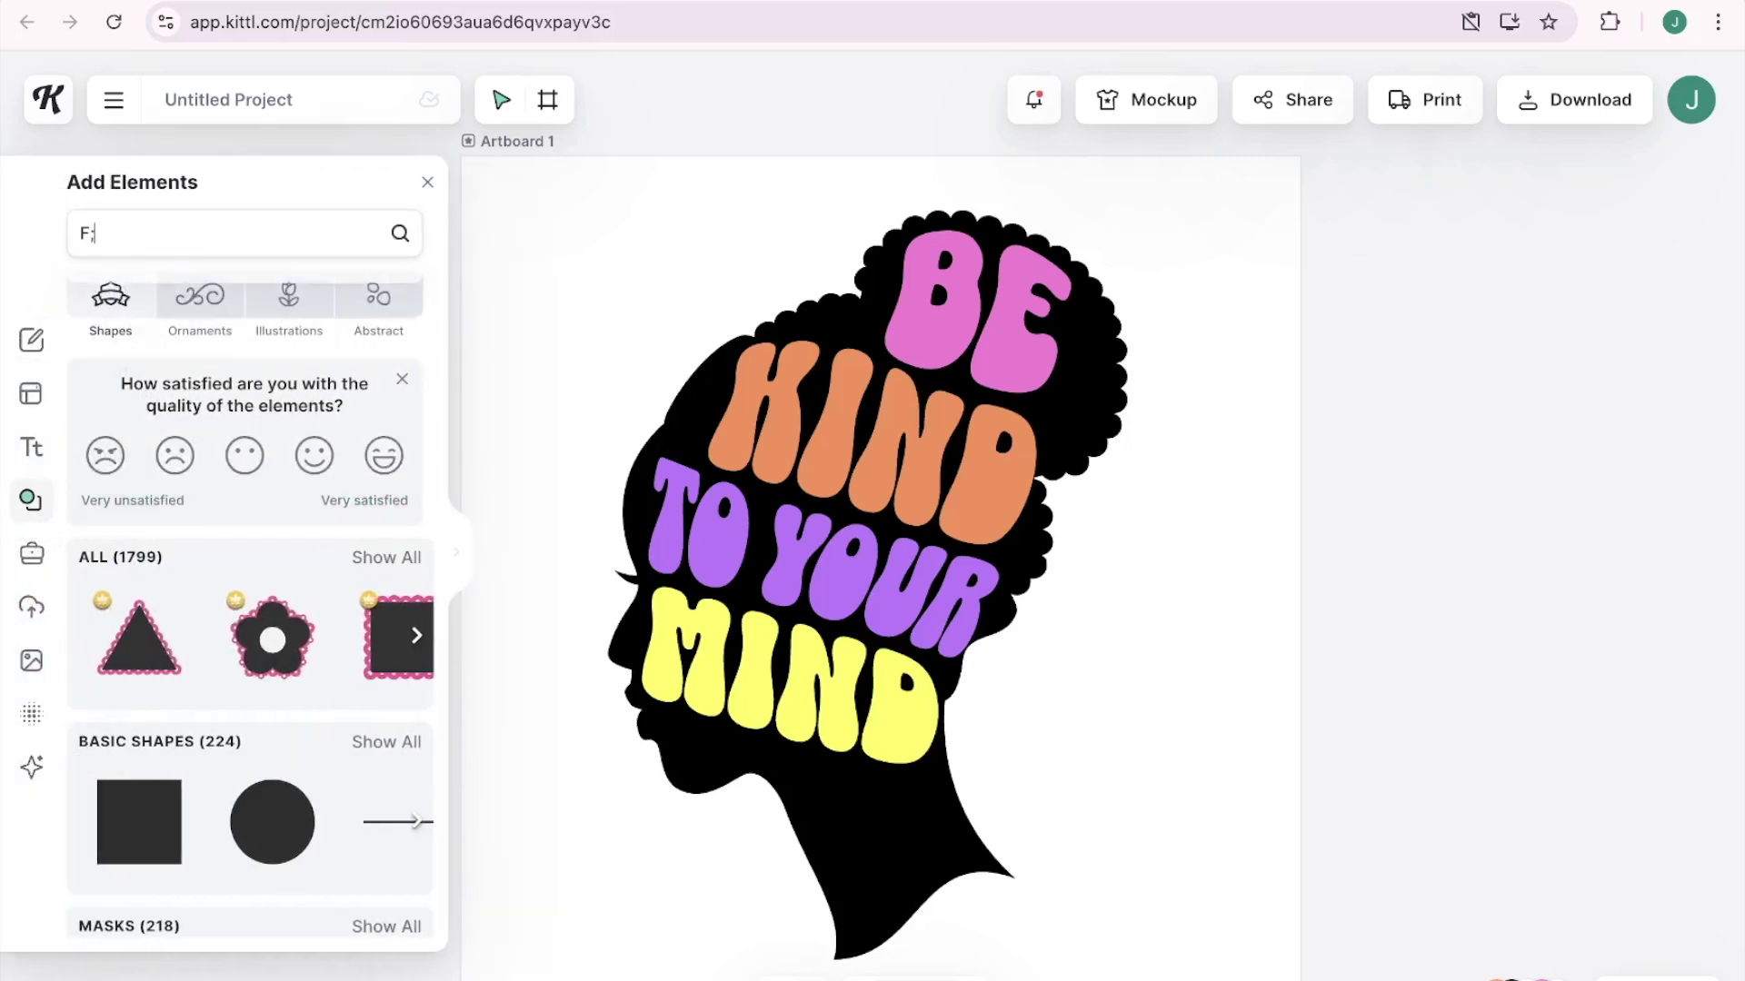
{"action": "type", "text": "lower"}
{"action": "key", "text": "Return"}
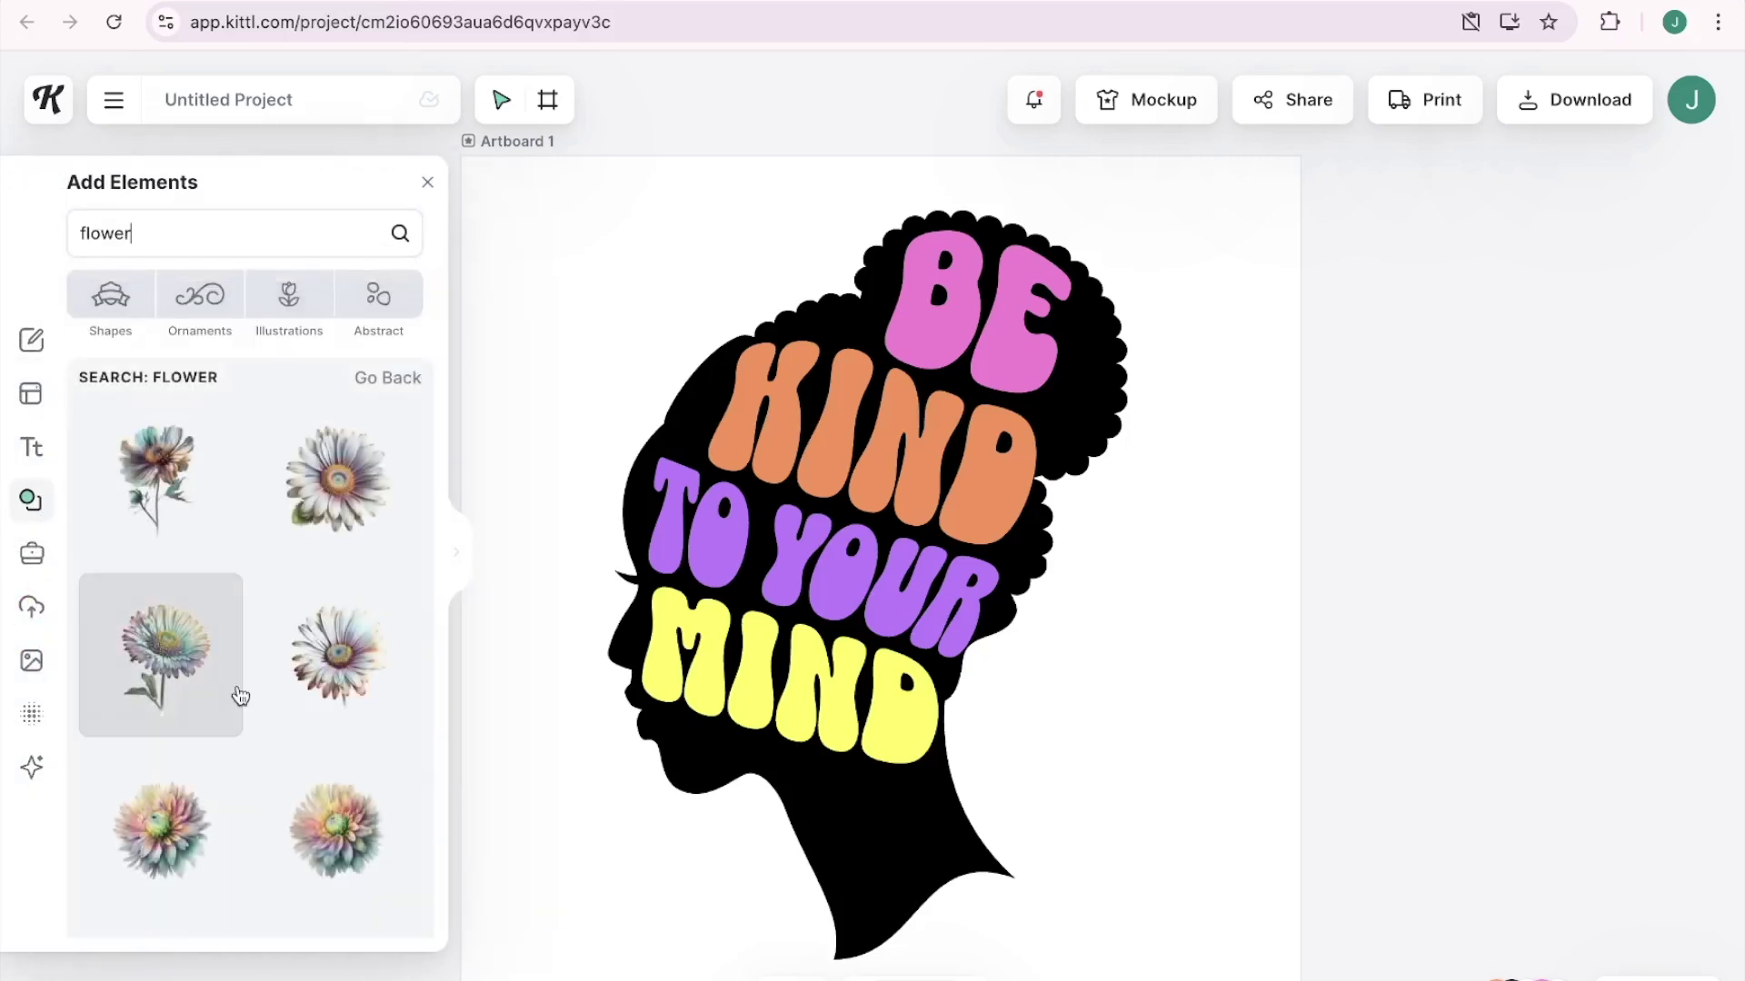
{"action": "scroll", "coordinate": [238, 695], "scroll_direction": "down", "scroll_amount": 3}
{"action": "scroll", "coordinate": [240, 696], "scroll_direction": "down", "scroll_amount": 10}
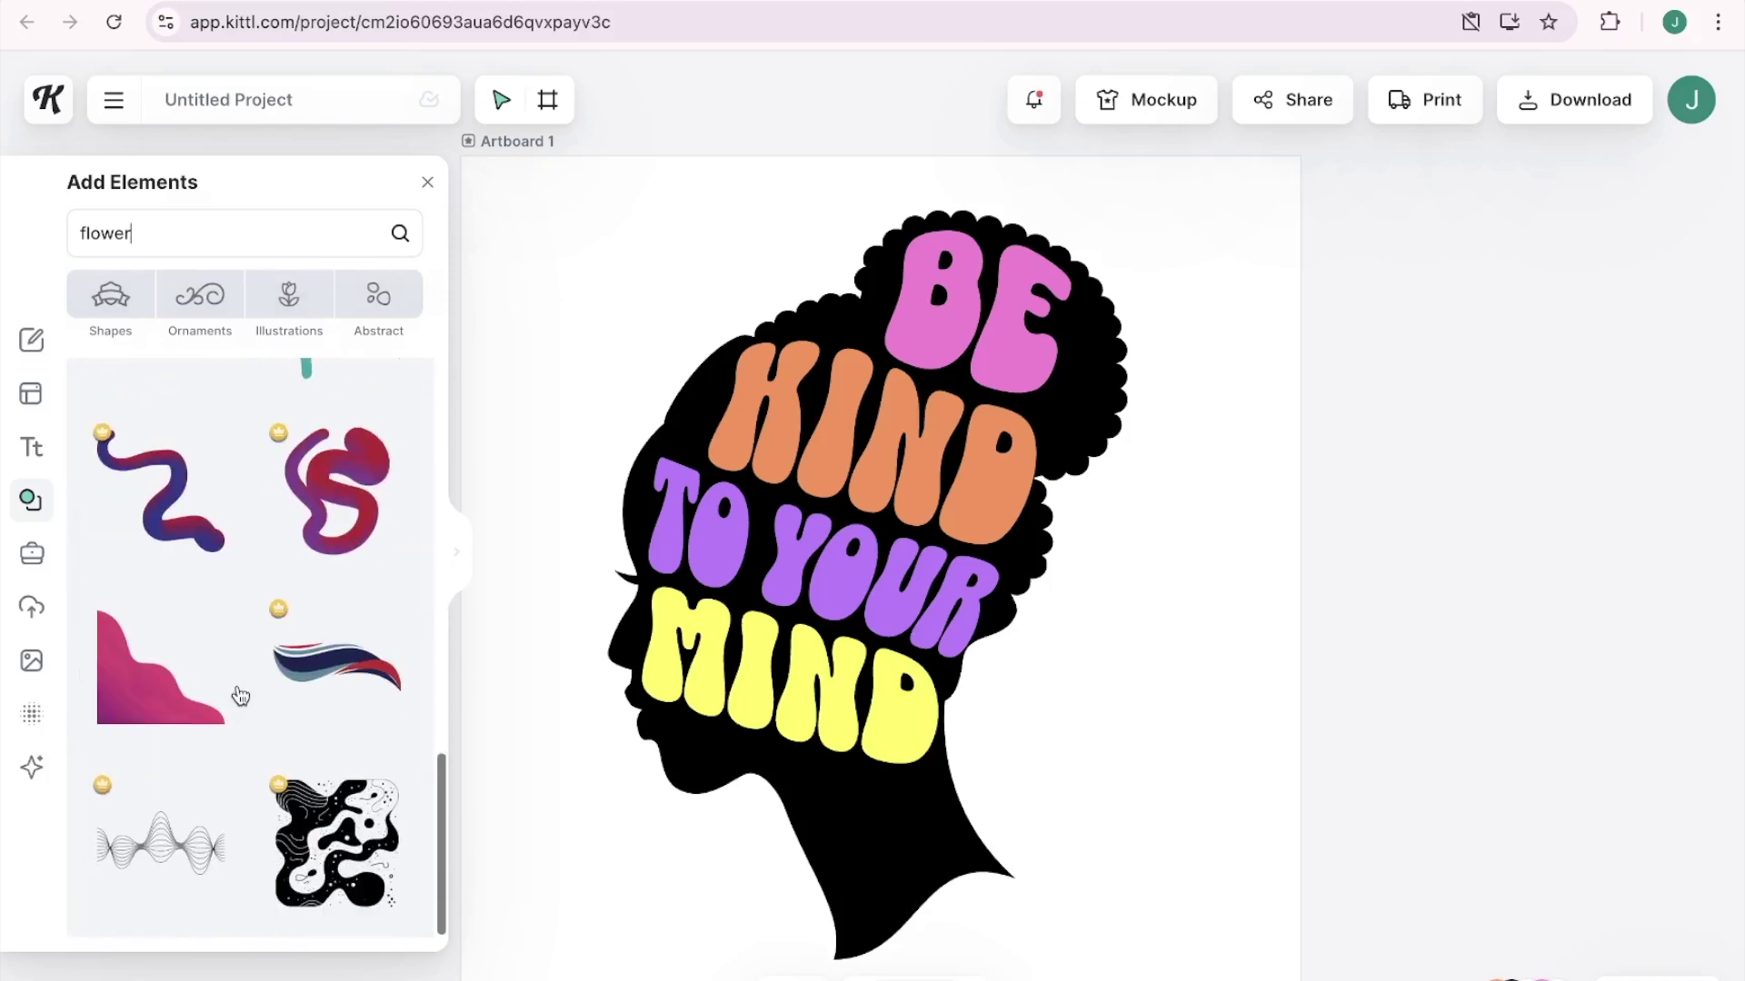
{"action": "scroll", "coordinate": [240, 696], "scroll_direction": "down", "scroll_amount": 5}
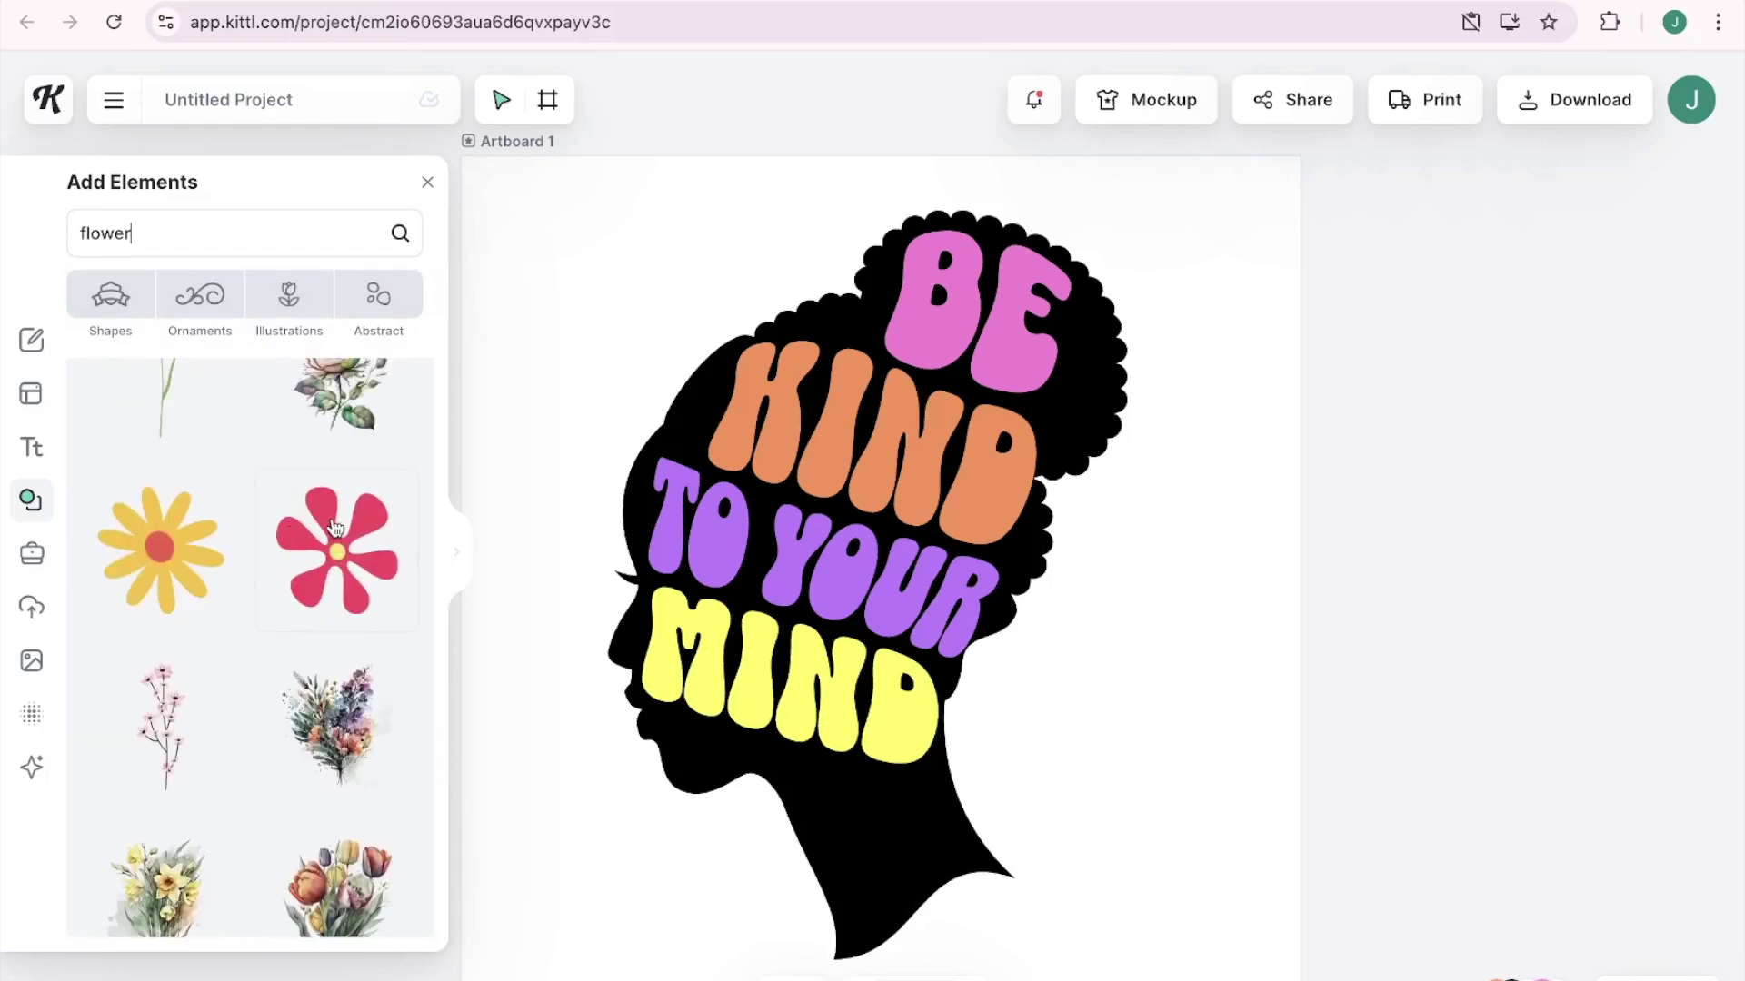
Add the pink flower, shrink it, and place it on the hair right of KIND.
{"action": "left_click", "coordinate": [335, 527]}
{"action": "left_click_drag", "start_coordinate": [1027, 706], "coordinate": [1061, 399]}
{"action": "left_click", "coordinate": [862, 439]}
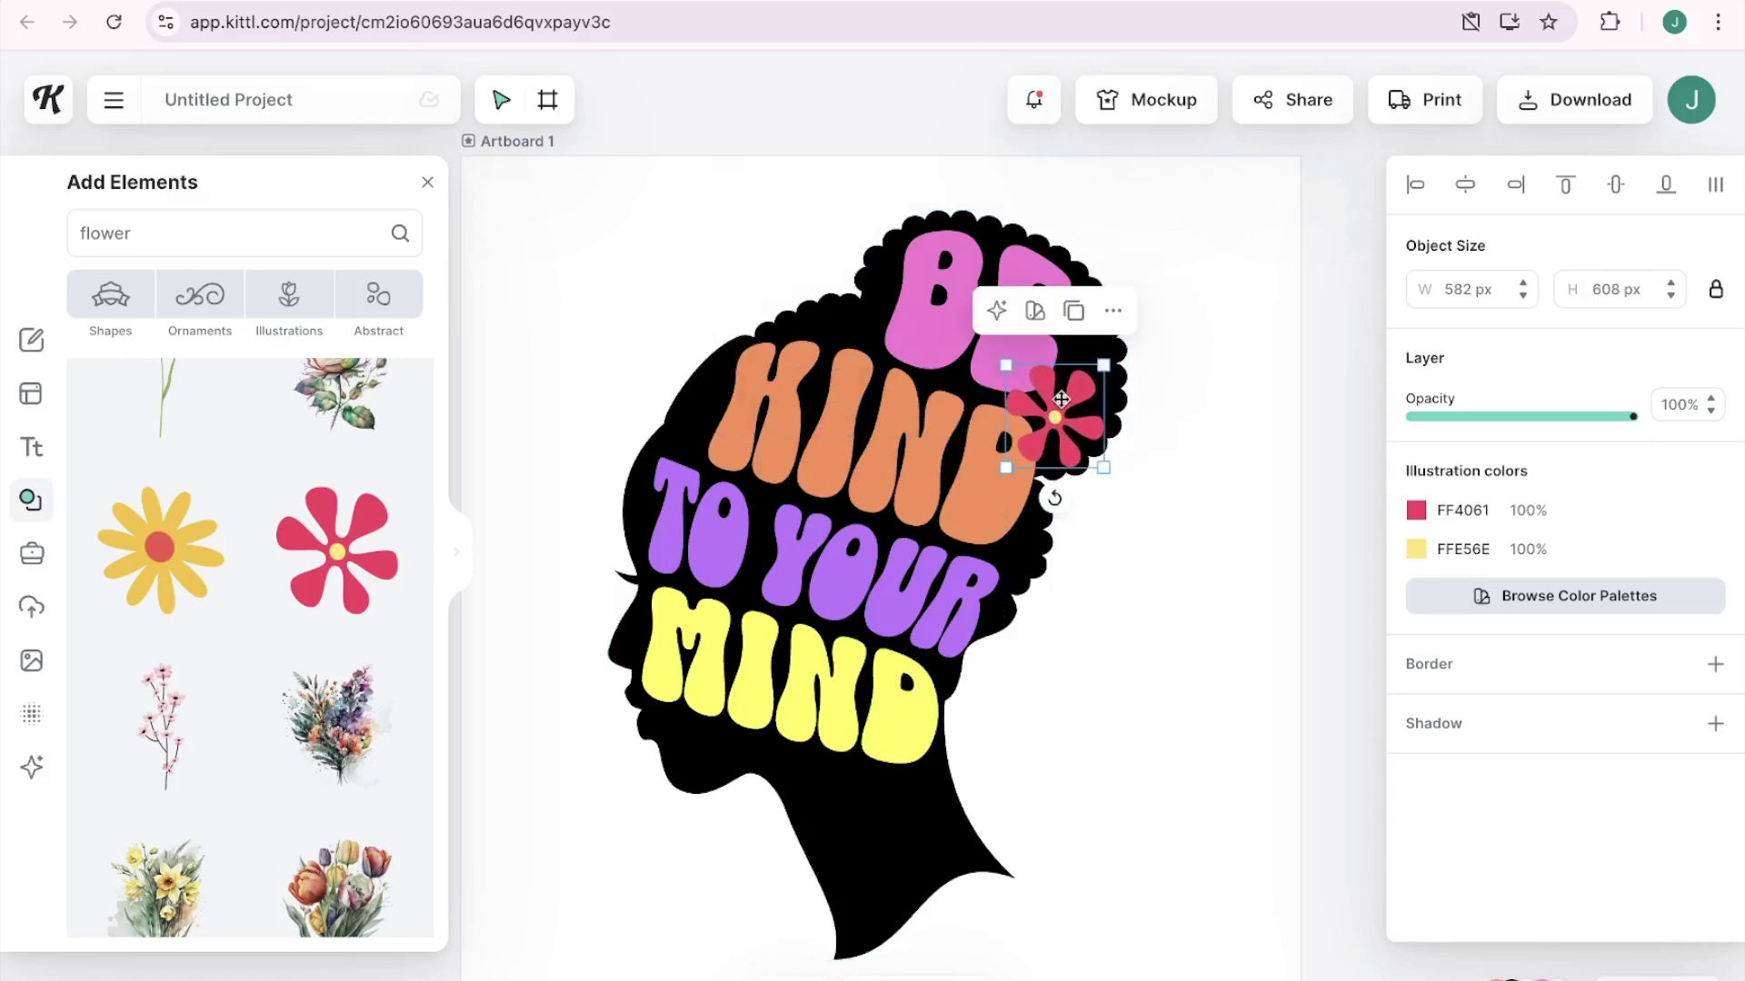
{"action": "left_click", "coordinate": [1074, 311]}
Place flower copies beside the K of KIND and at the lower left of MIND.
{"action": "left_click_drag", "start_coordinate": [1081, 429], "coordinate": [724, 750]}
{"action": "key", "text": "ctrl+v"}
{"action": "left_click", "coordinate": [1068, 728]}
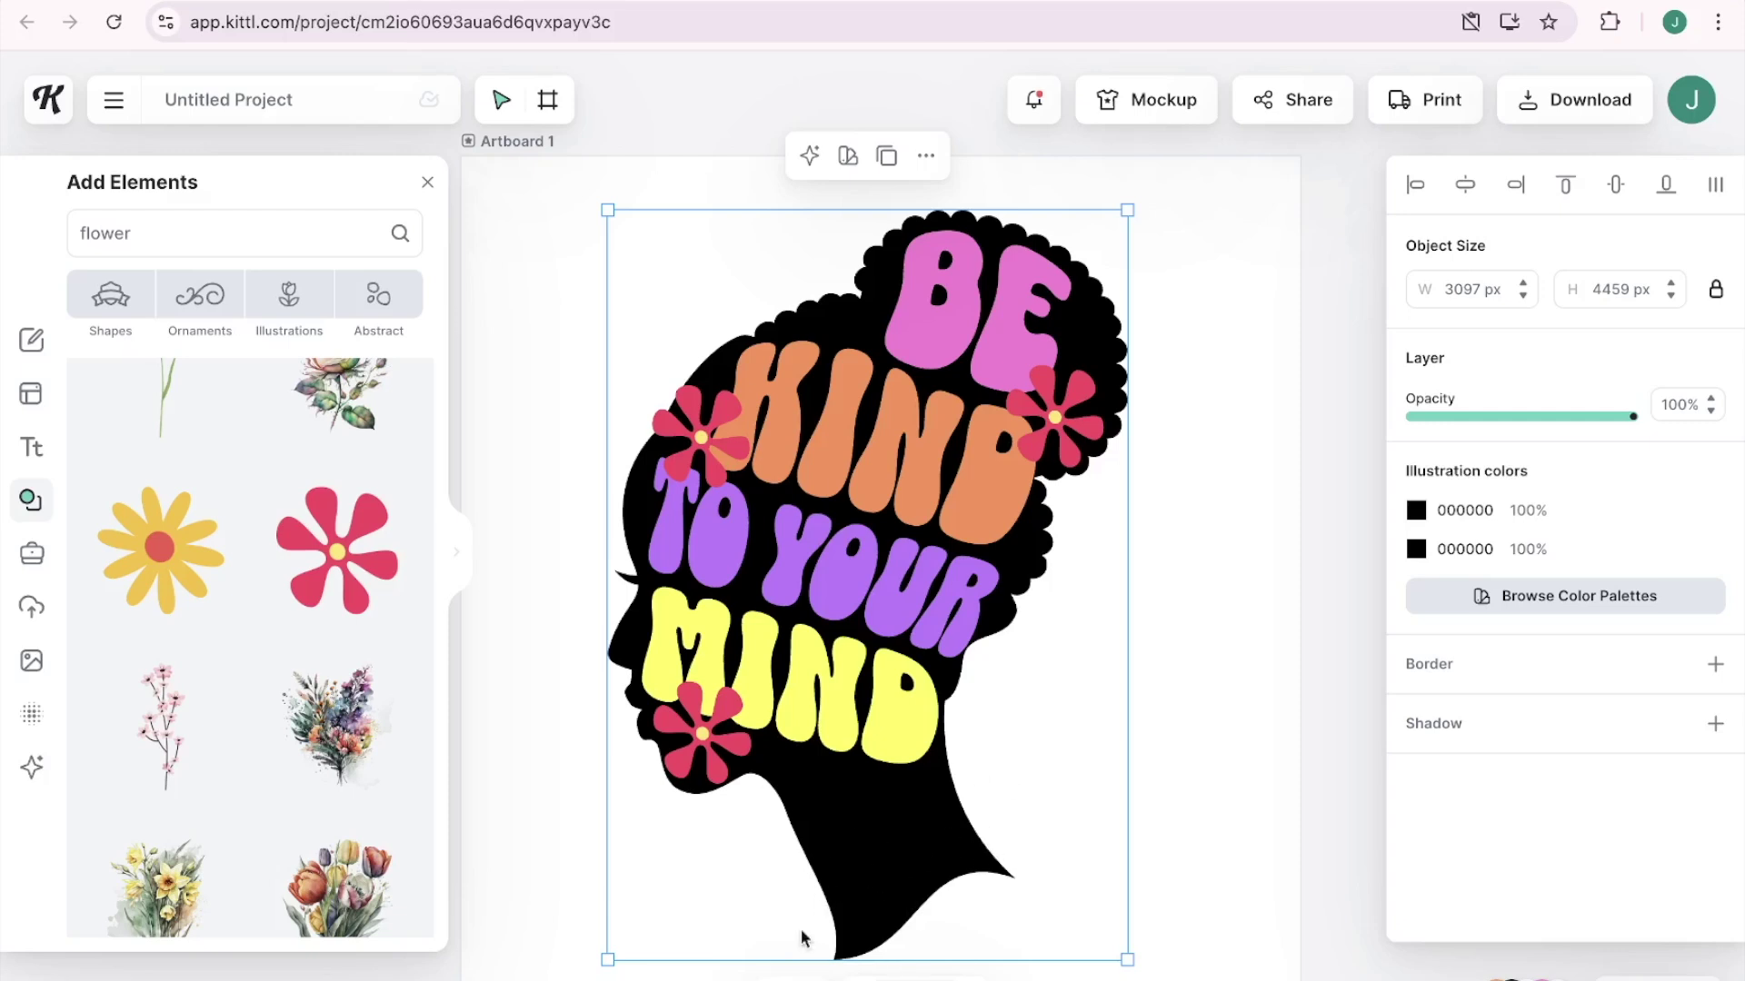
{"action": "left_click", "coordinate": [1353, 742]}
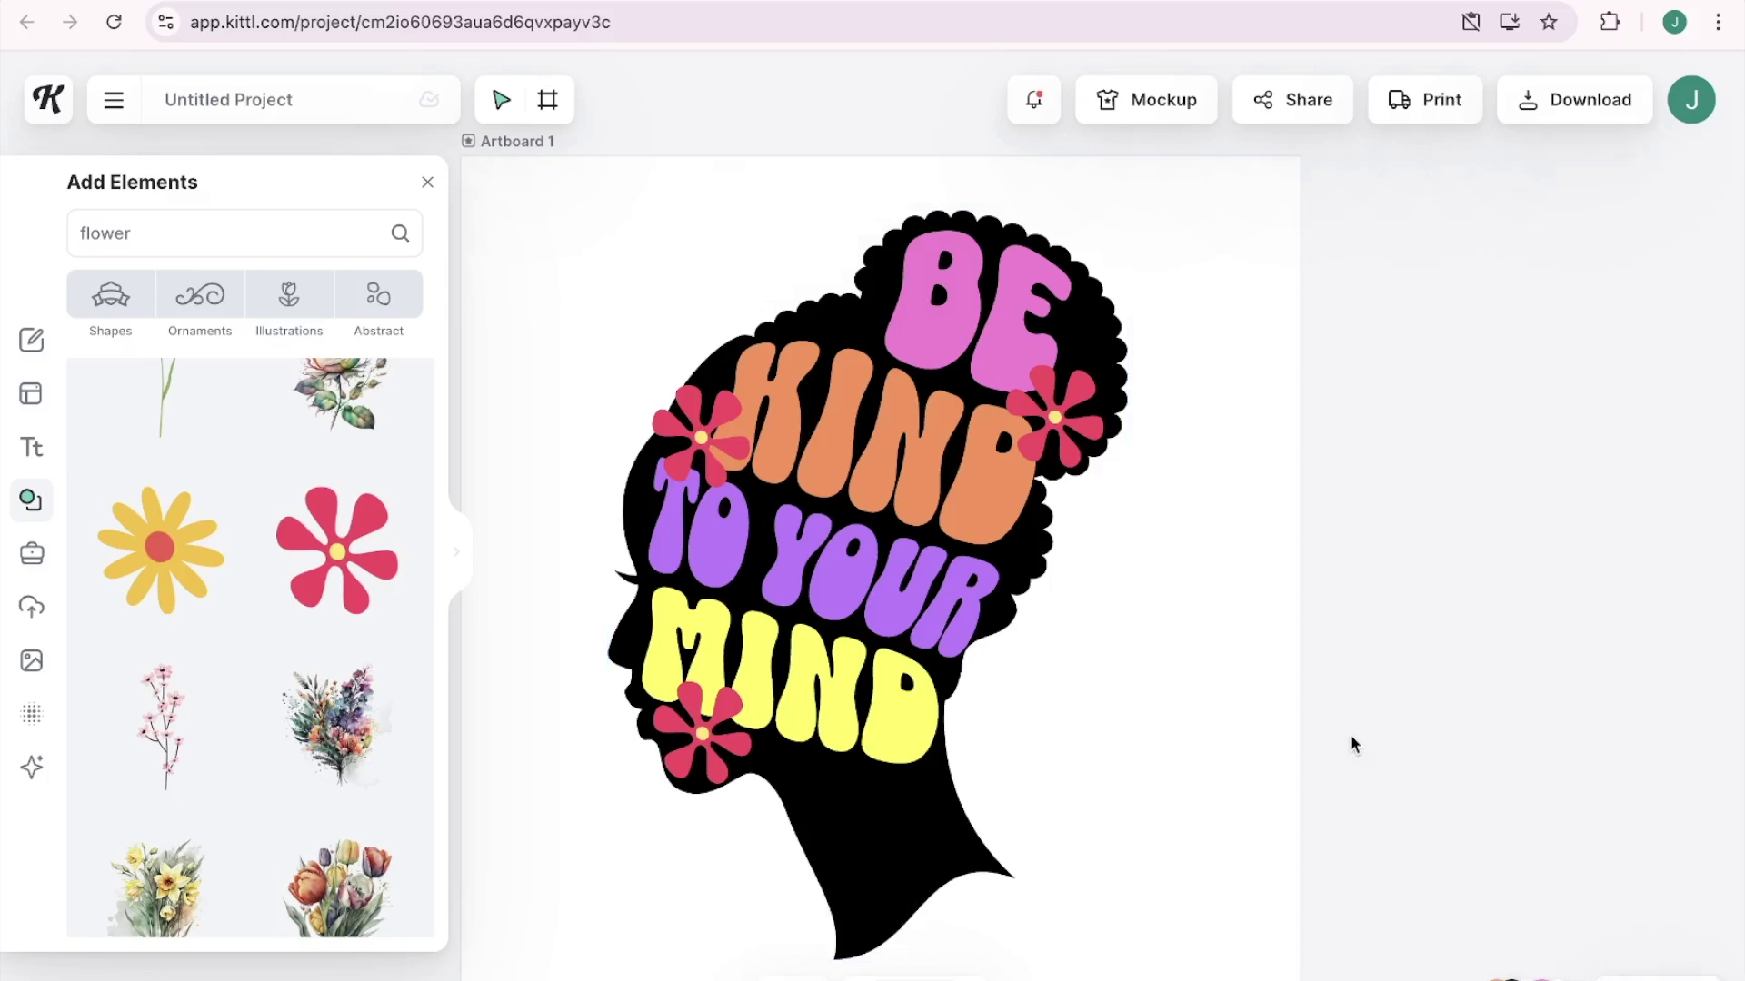